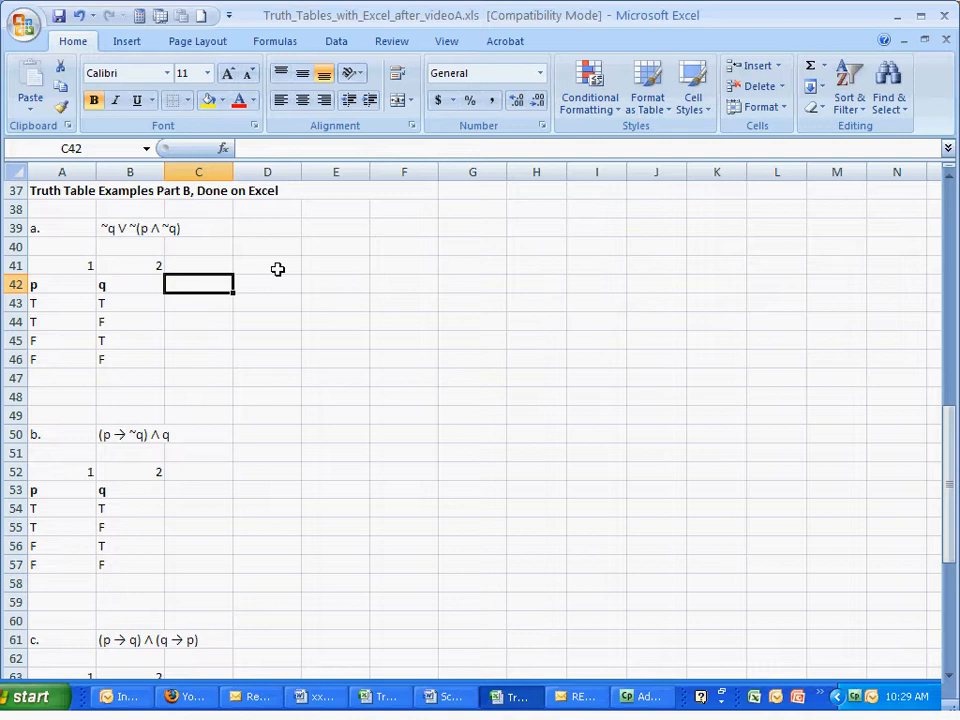
# Enter the headings ~2 in C42 and 1/\3 in D42, and number those columns 3 and 4 in row 41.
pyautogui.write('~2')
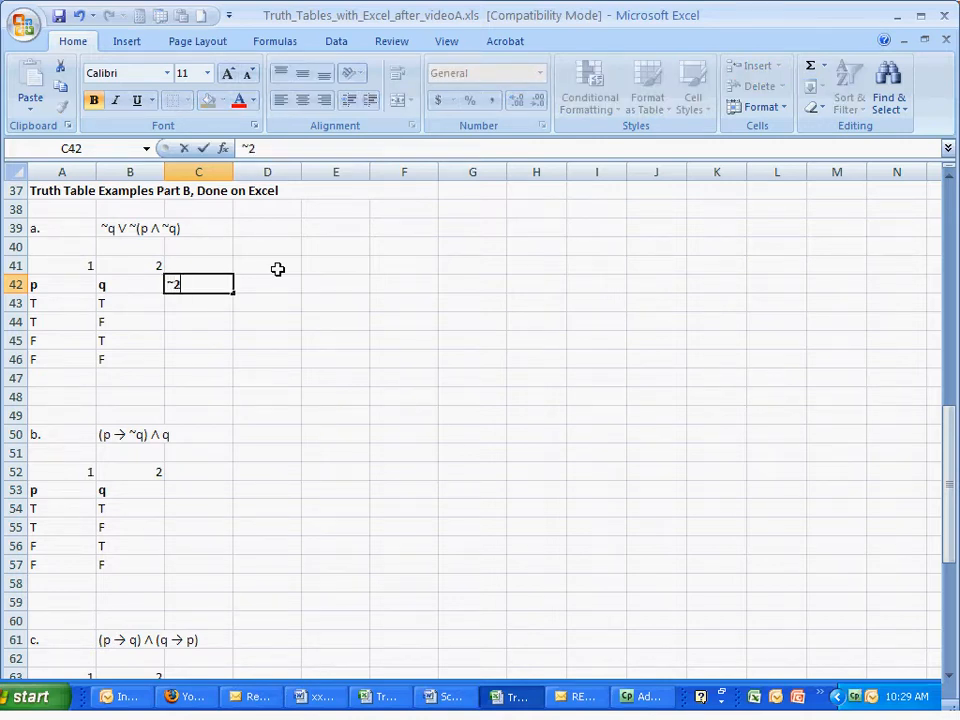
pyautogui.press('Tab')
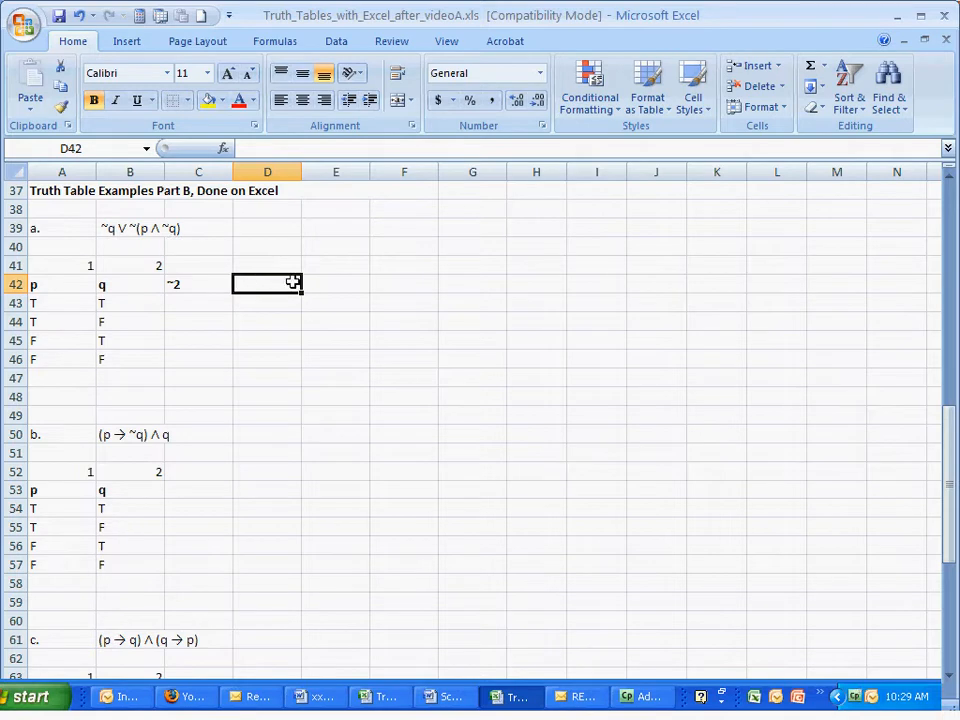
pyautogui.write('1/\\3')
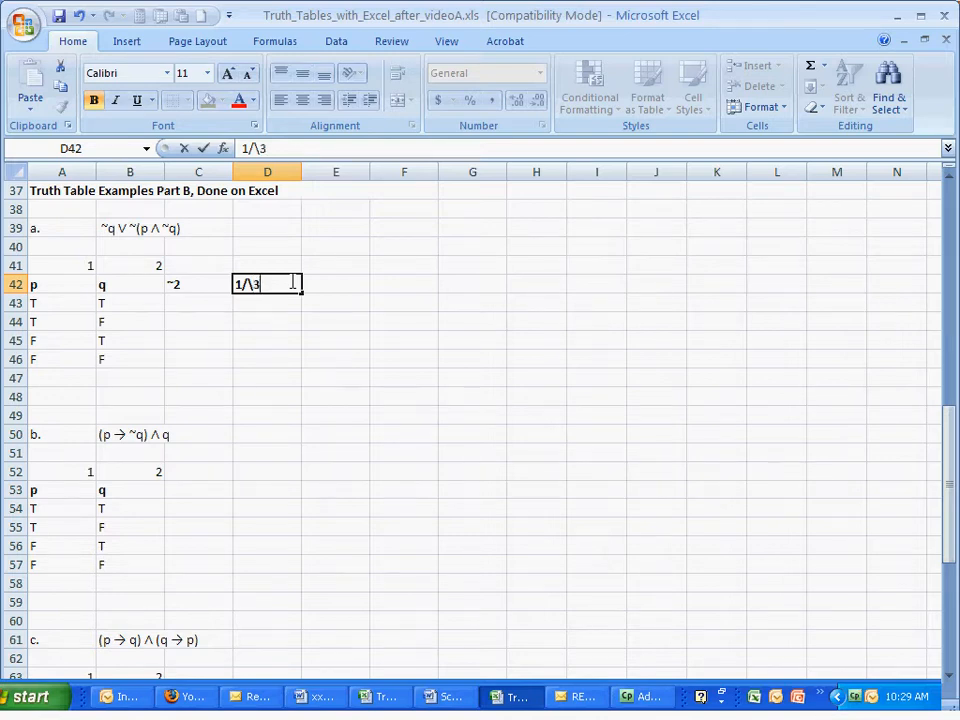
pyautogui.press('Up')
pyautogui.press('Left')
pyautogui.write('3')
pyautogui.press('Right')
pyautogui.write('4')
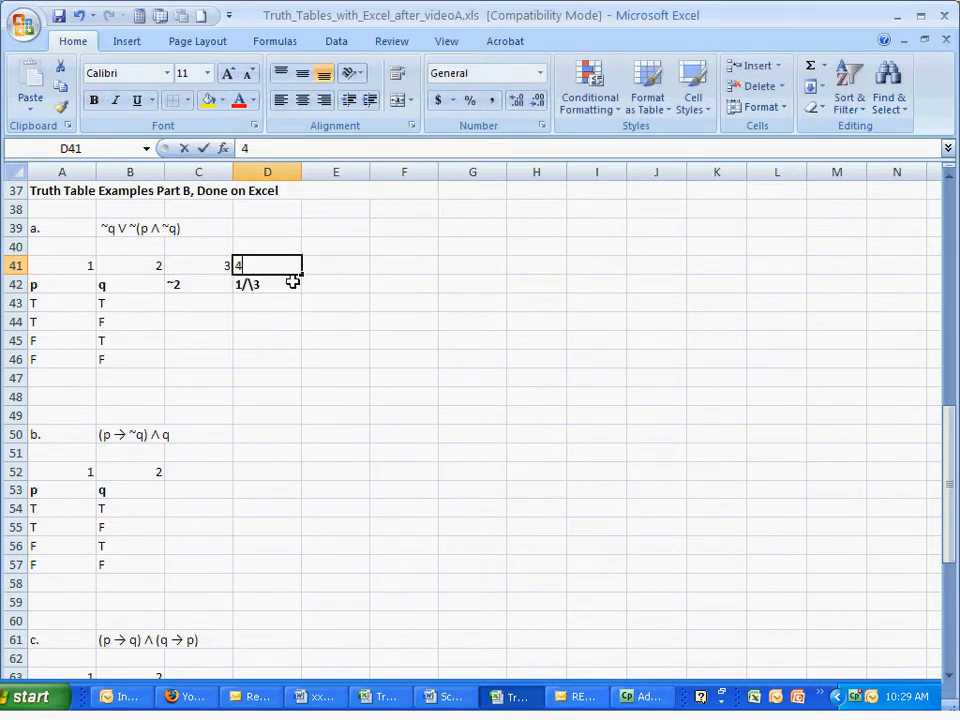
# Enter the heading ~4 in E42 and number its column 5 in E41.
pyautogui.press('Right')
pyautogui.press('Down')
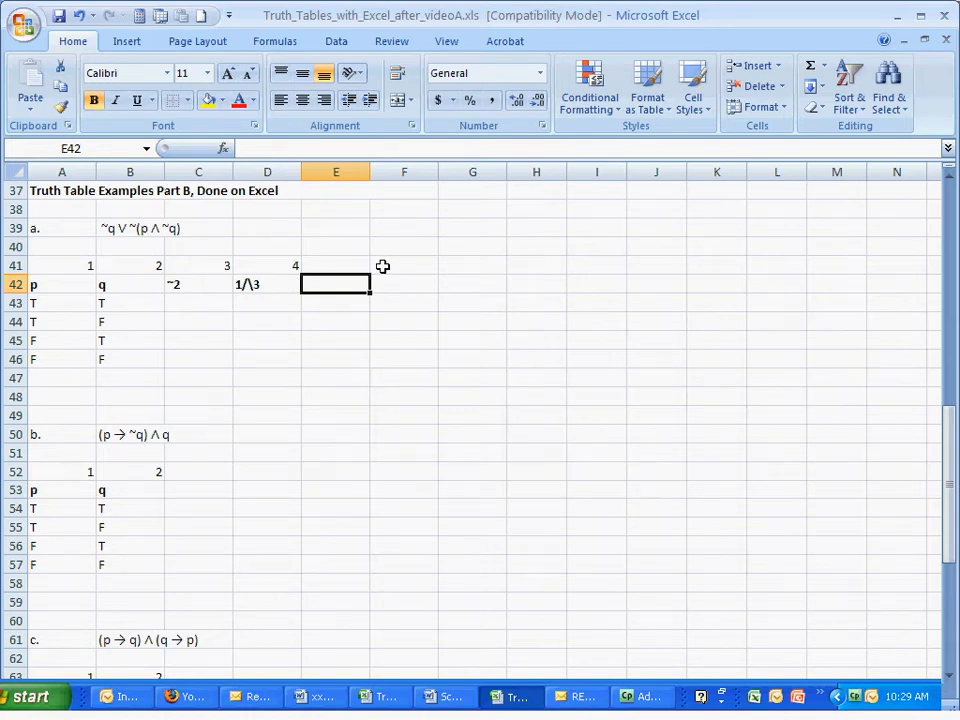
pyautogui.write('~4')
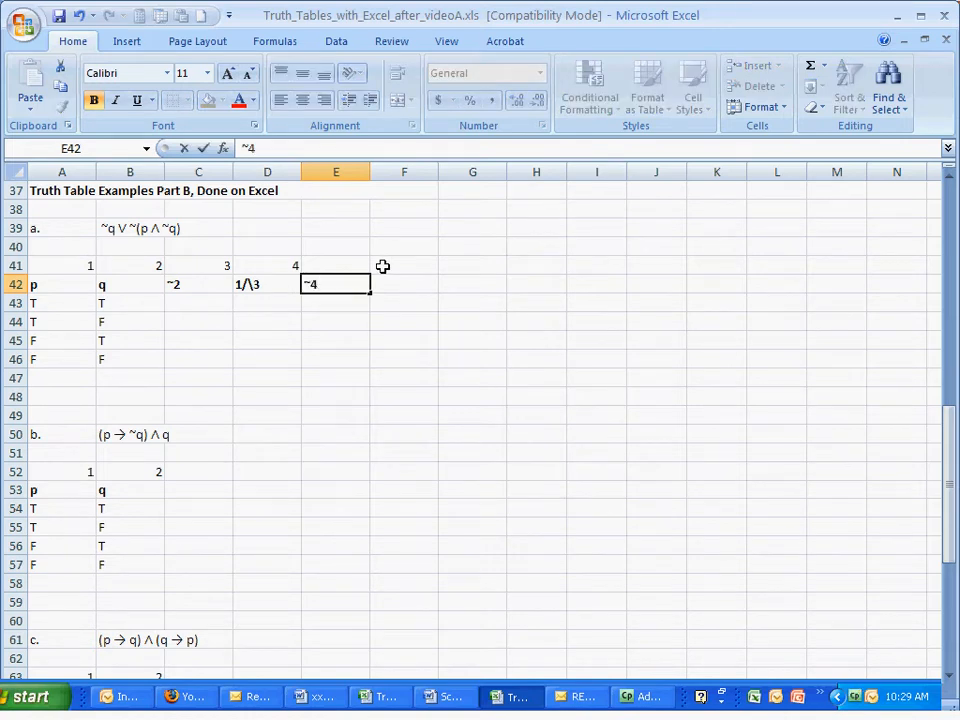
pyautogui.press('Up')
pyautogui.write('5')
# Enter the heading 3\/5 in F42 and number its column 6 in F41.
pyautogui.press('Right')
pyautogui.press('Down')
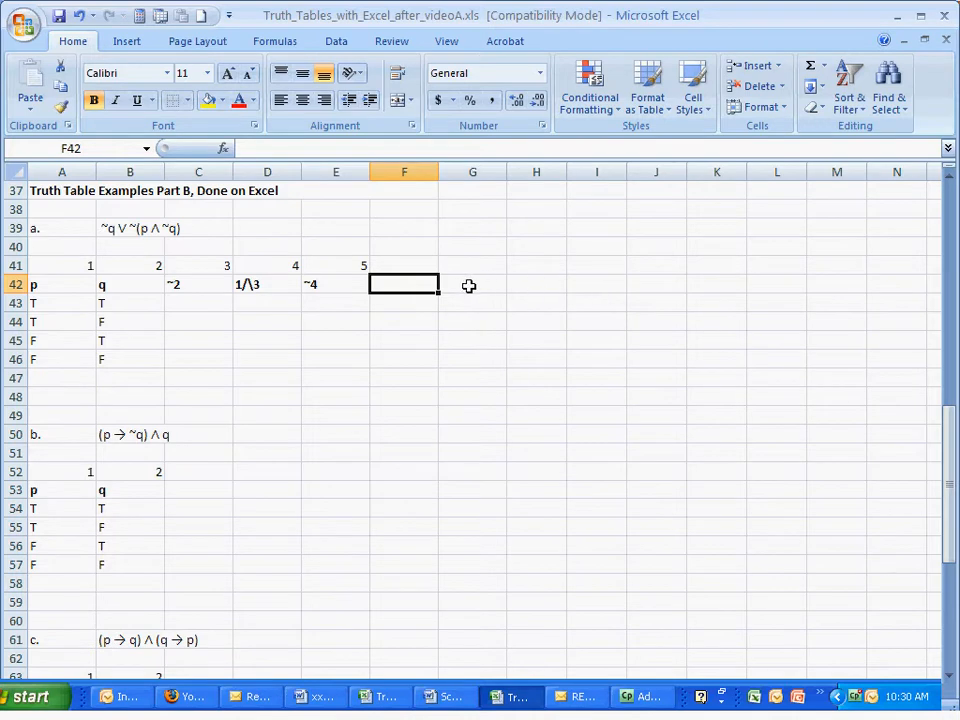
pyautogui.write('3')
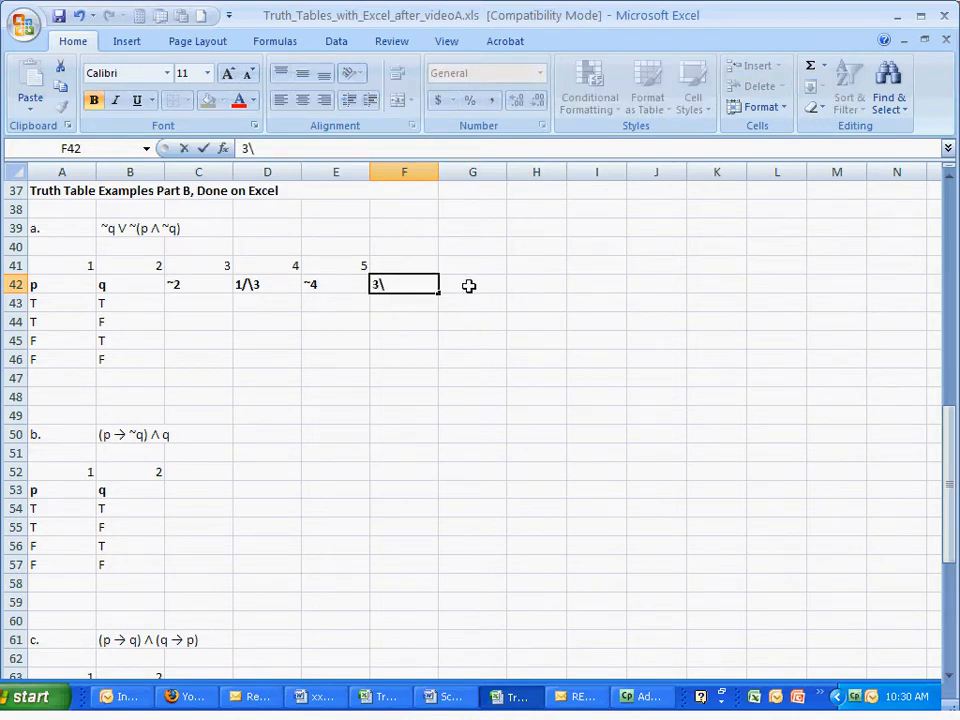
pyautogui.write('\\/5')
pyautogui.press('Return')
pyautogui.press('Up')
pyautogui.press('Up')
pyautogui.write('6')
pyautogui.press('Return')
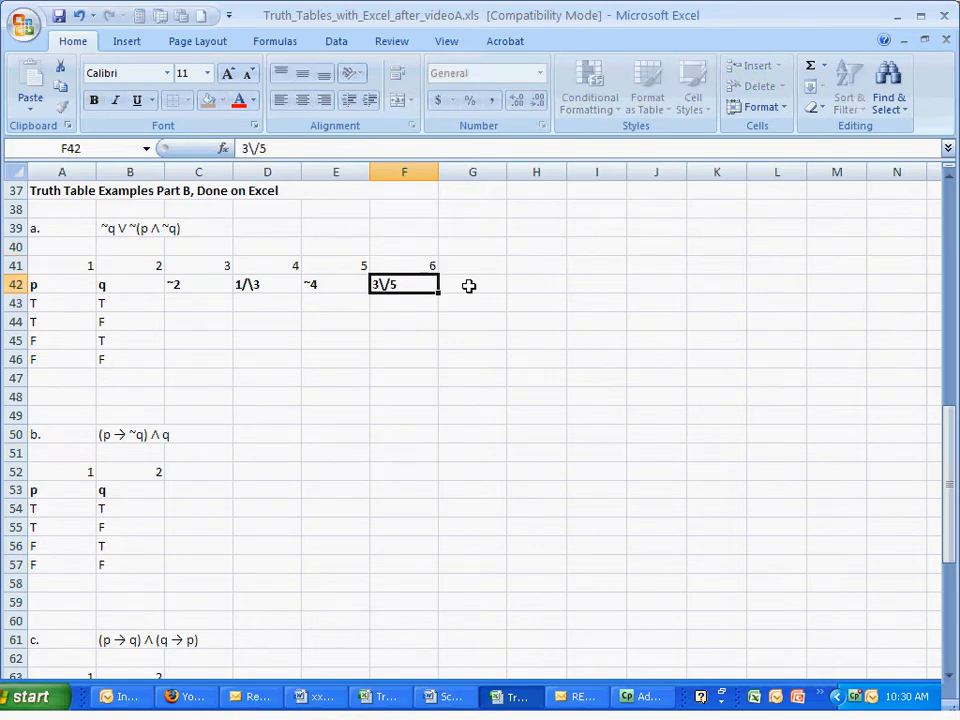
# Review the headings of table a across row 42, from p in A42 to the last column in F42.
pyautogui.press('Left')
pyautogui.press('Down')
pyautogui.press('Up')
pyautogui.press('Left')
pyautogui.press('Left')
pyautogui.press('Left')
pyautogui.press('Left')
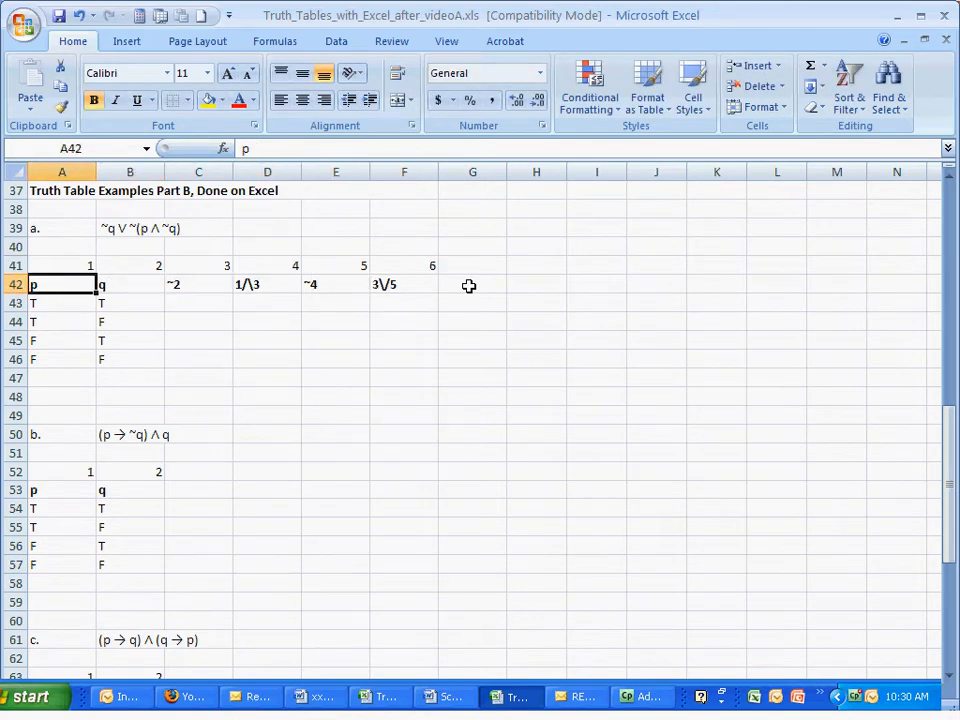
pyautogui.press('Right')
pyautogui.press('Right')
pyautogui.press('Right')
pyautogui.press('Right')
pyautogui.press('Right')
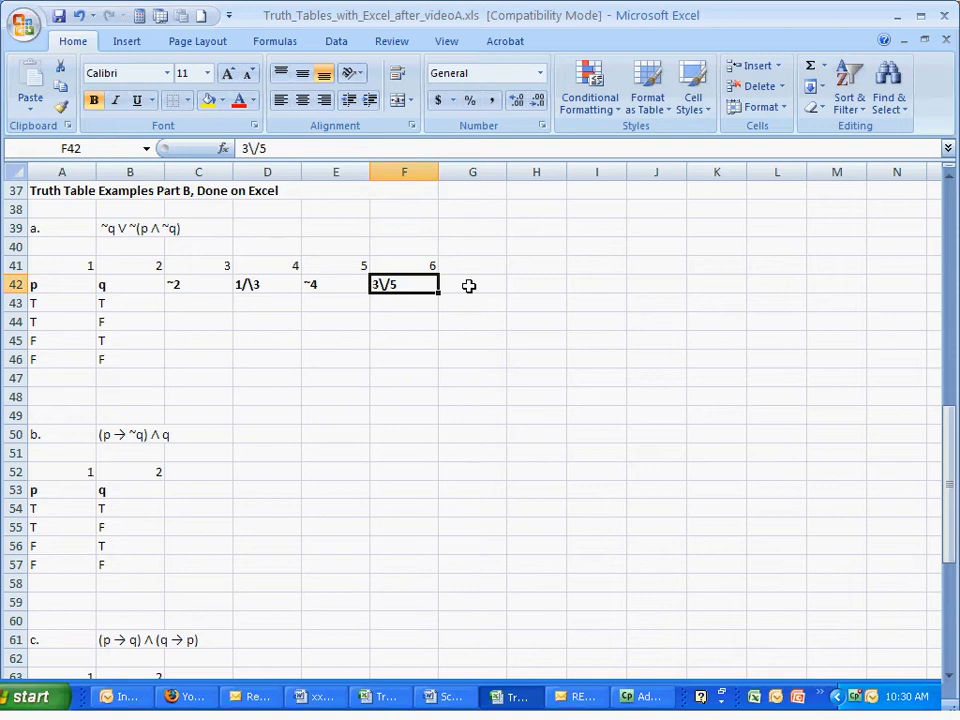
pyautogui.press('Left')
pyautogui.press('Left')
pyautogui.press('Left')
pyautogui.press('Left')
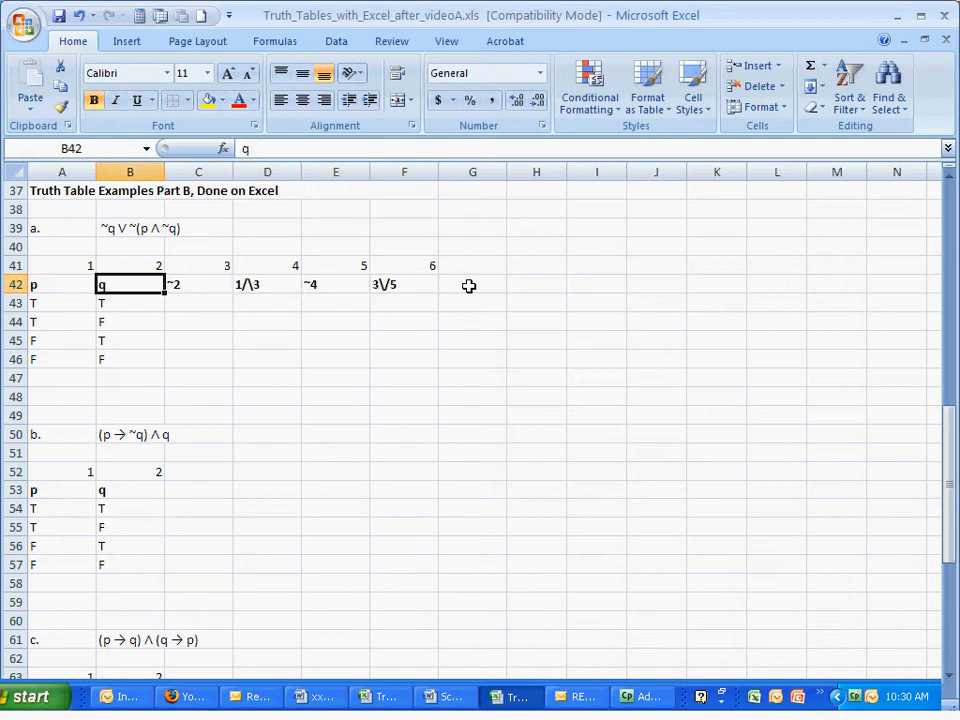
# Copy the negation formula from C2 in the reference table into C43.
pyautogui.press('Right')
pyautogui.press('Down')
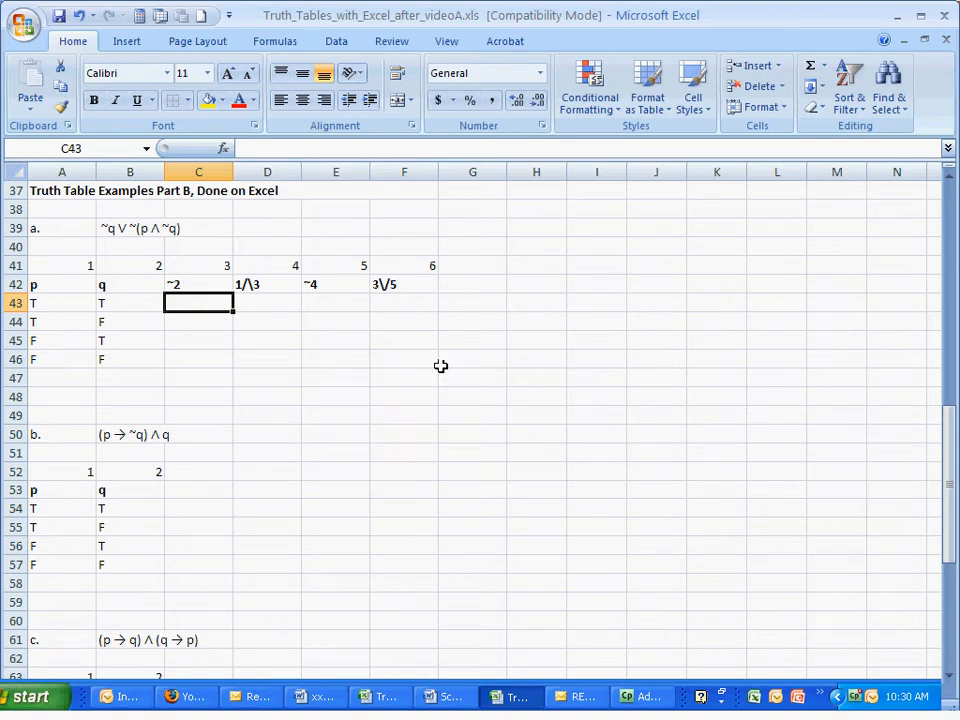
pyautogui.scroll(12, 440, 366)
pyautogui.click(168, 213)
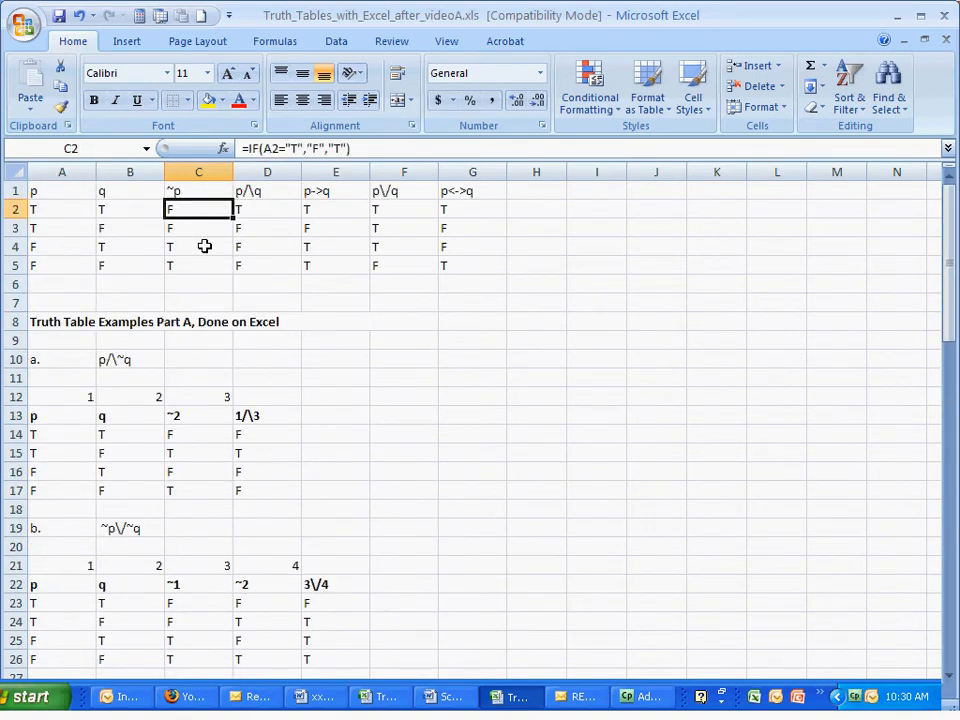
pyautogui.hotkey('ctrl', 'c')
pyautogui.scroll(-9, 265, 345)
pyautogui.click(200, 465)
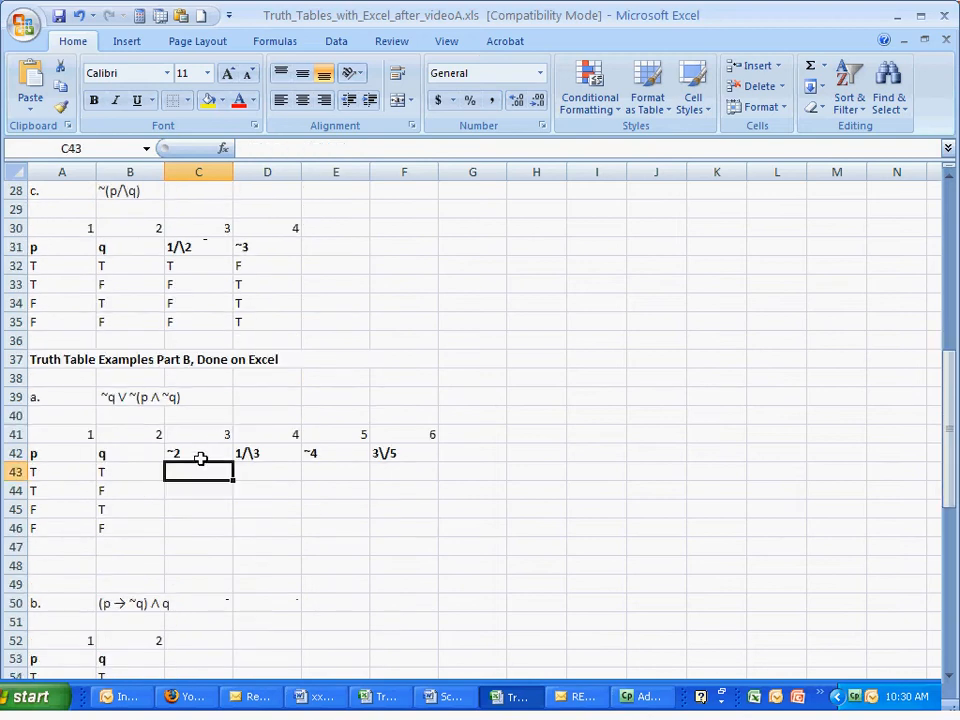
pyautogui.hotkey('ctrl', 'v')
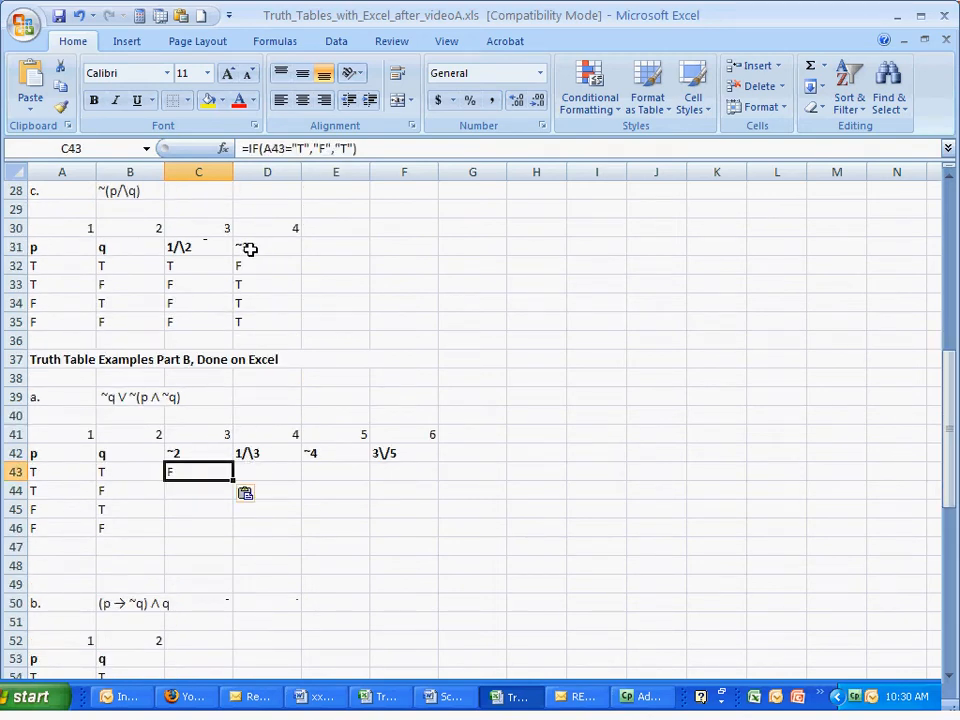
# Change the negation formula in C43 to refer to q in B43, and copy it down to C44:C46.
pyautogui.click(268, 149)
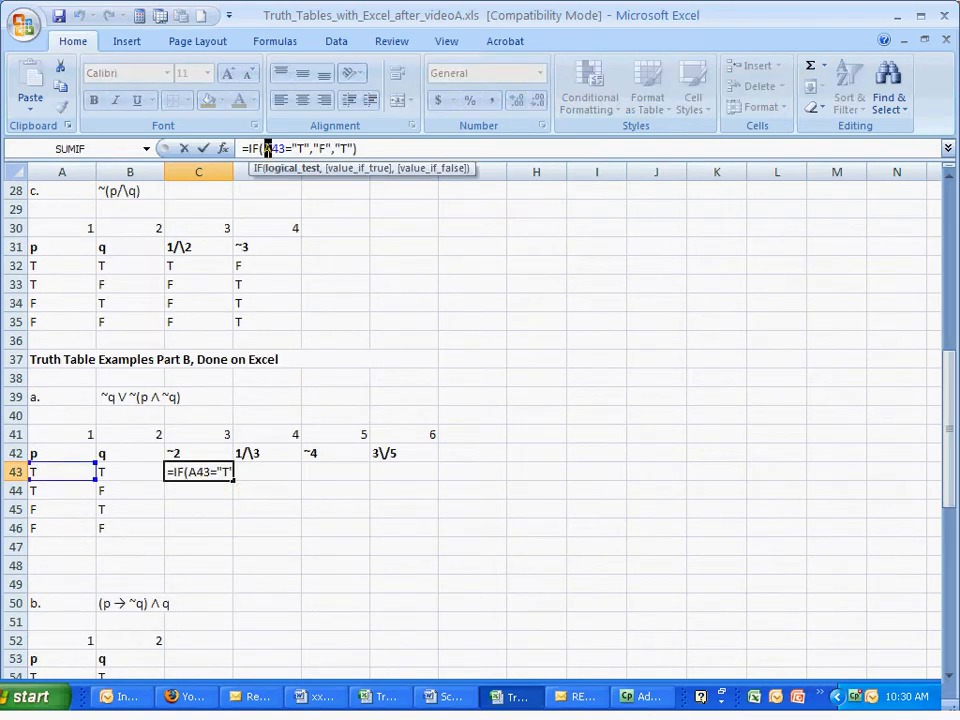
pyautogui.press('Return')
pyautogui.press('Up')
pyautogui.hotkey('ctrl', 'c')
pyautogui.press('Down')
pyautogui.hotkey('shift', 'Down')
pyautogui.hotkey('shift', 'Down')
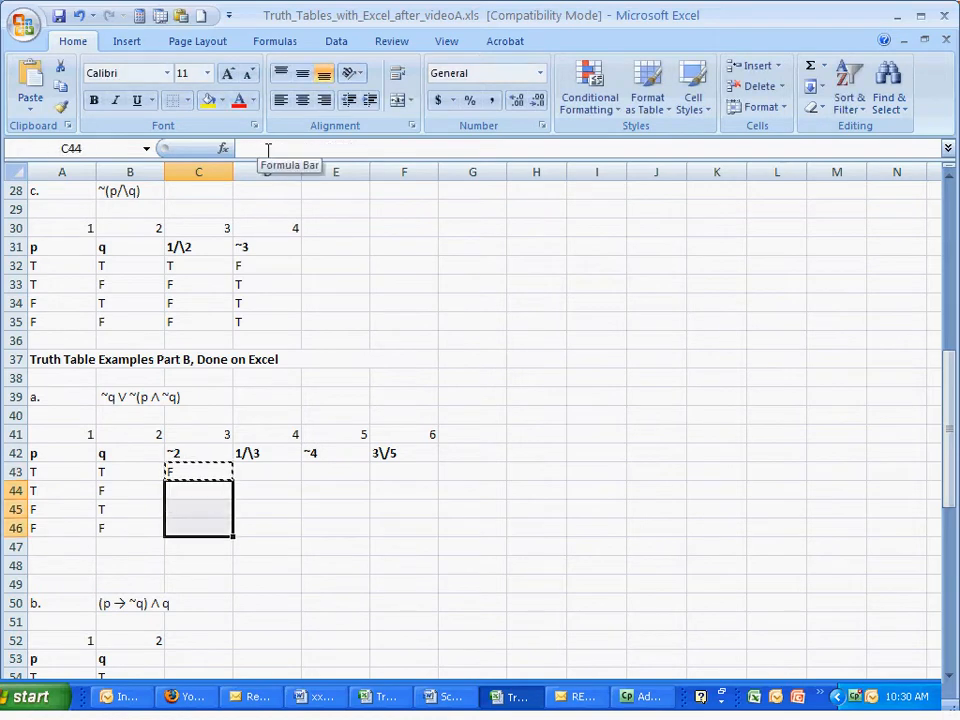
pyautogui.hotkey('ctrl', 'v')
pyautogui.press('Up')
pyautogui.press('Right')
pyautogui.press('Escape')
# Copy the p/\q formula from D2 in the reference table into D43.
pyautogui.scroll(9, 274, 223)
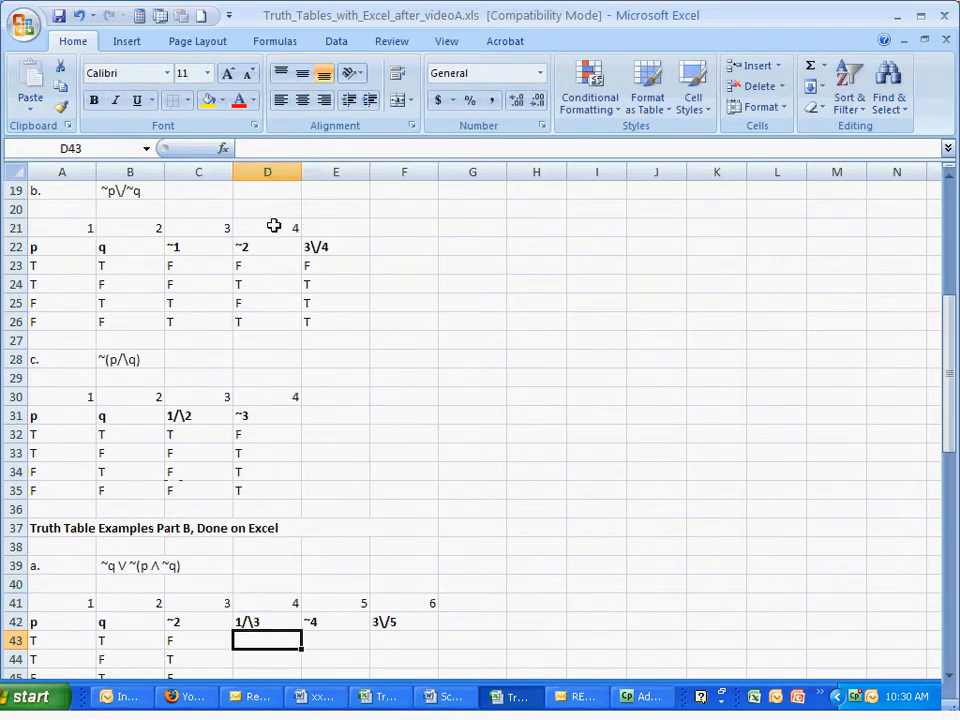
pyautogui.click(247, 212)
pyautogui.scroll(-7, 250, 225)
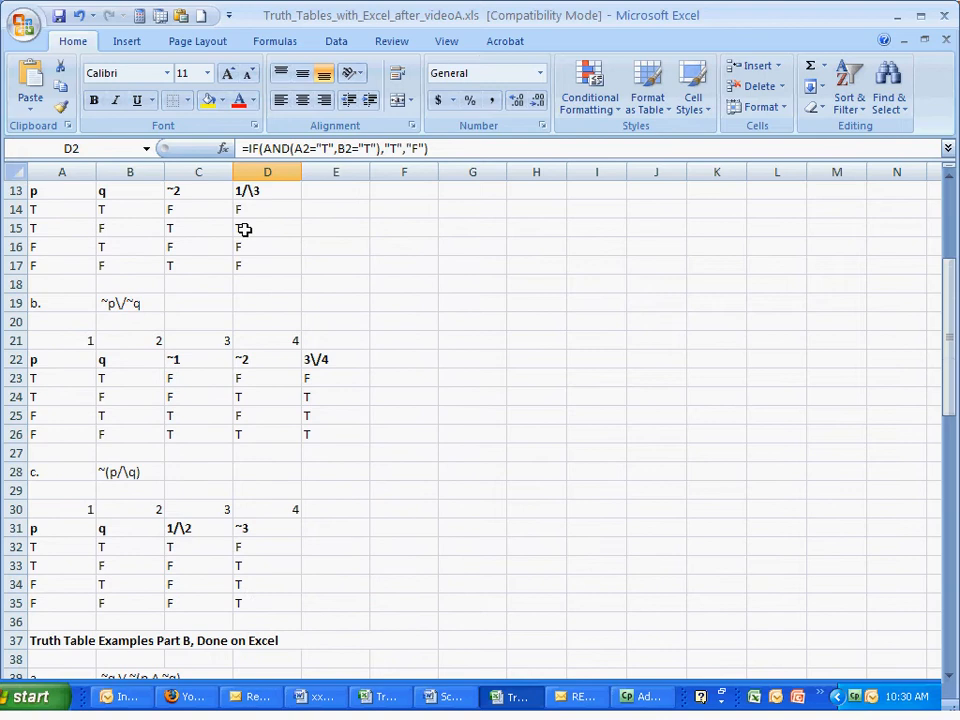
pyautogui.hotkey('ctrl', 'c')
pyautogui.click(259, 583)
pyautogui.hotkey('ctrl', 'v')
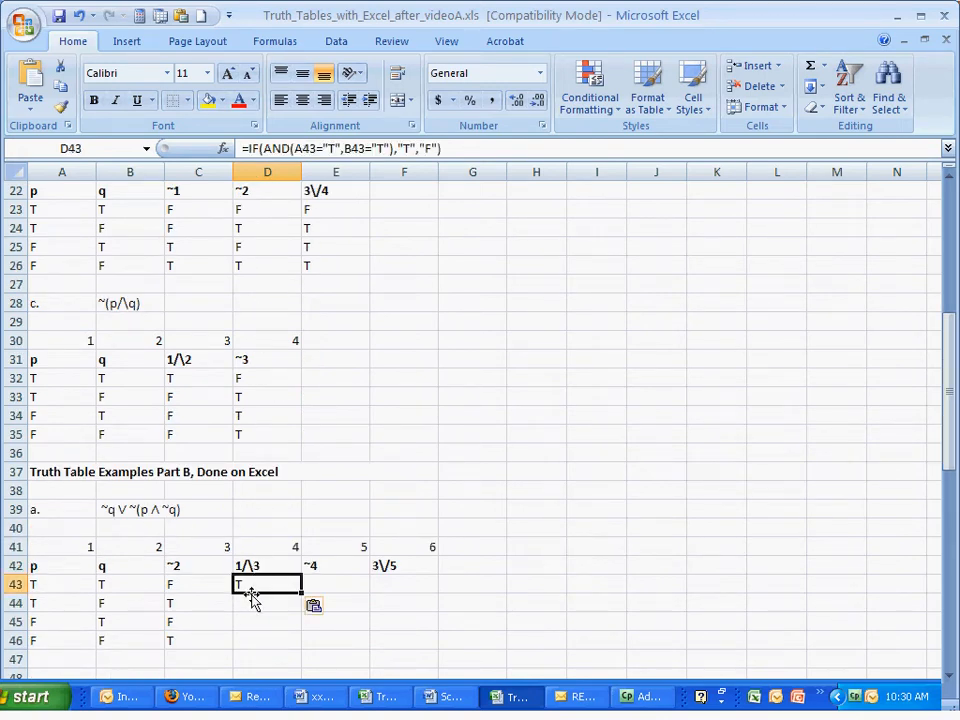
# Change the second reference of the AND formula in D43 to C43, and copy the formula down to D44:D46.
pyautogui.click(350, 148)
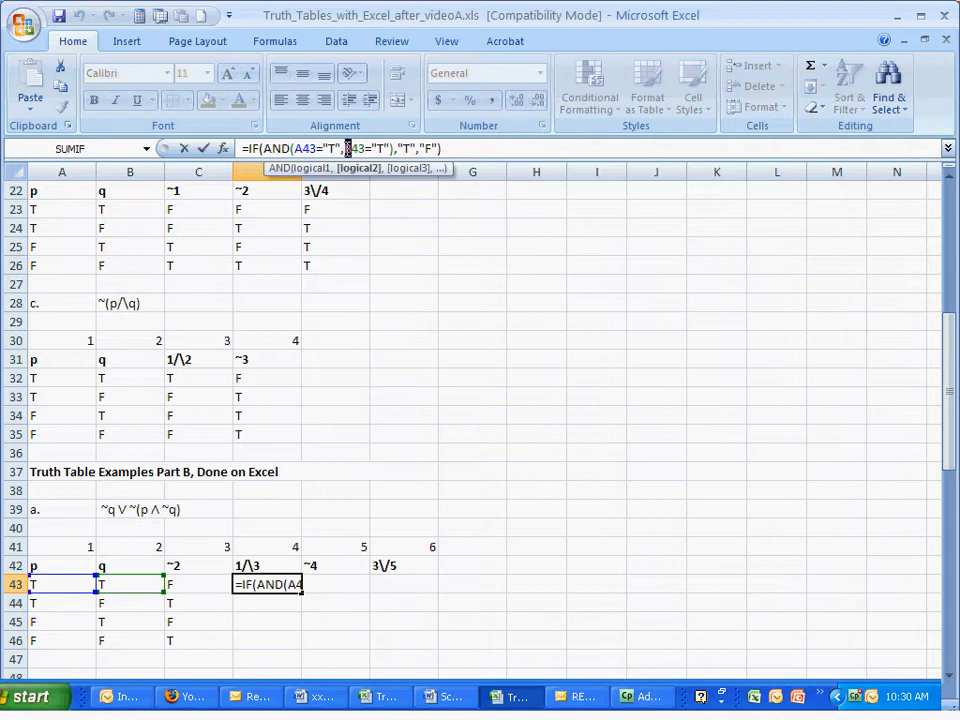
pyautogui.press('BackSpace')
pyautogui.write('C')
pyautogui.hotkey('ctrl', 'Return')
pyautogui.press('Down')
pyautogui.hotkey('shift', 'Down')
pyautogui.hotkey('shift', 'Down')
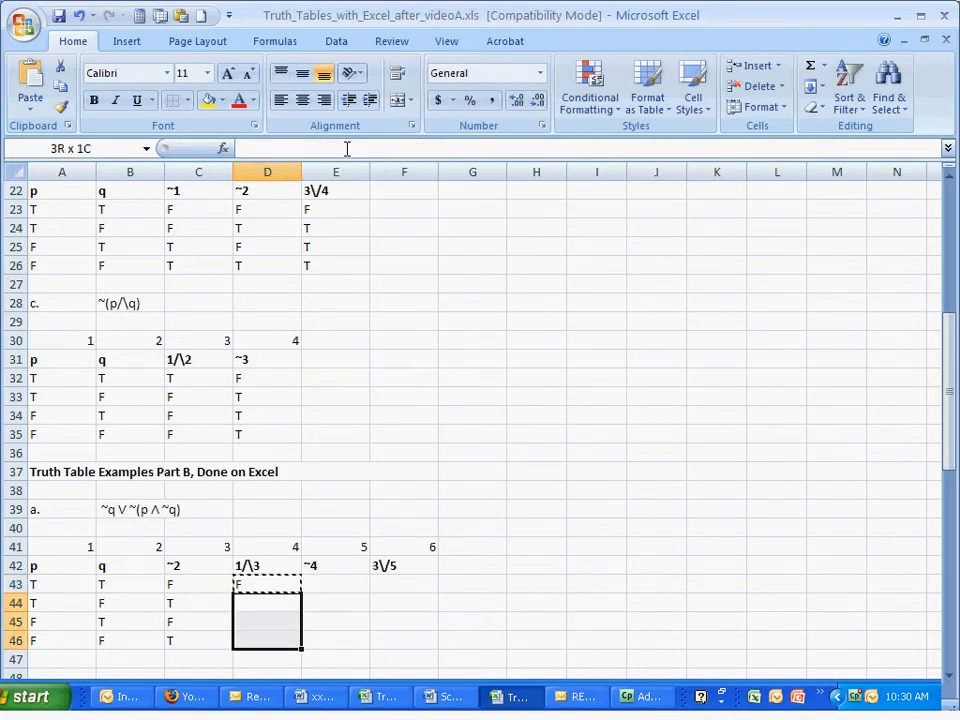
pyautogui.hotkey('ctrl', 'v')
pyautogui.press('Right')
pyautogui.press('Up')
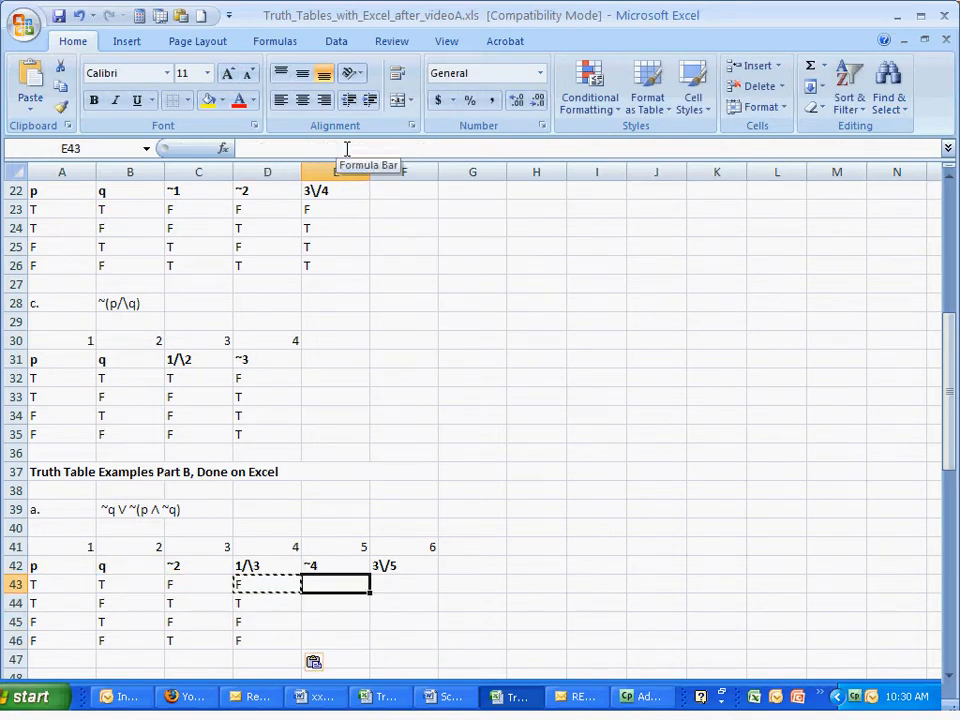
pyautogui.press('Escape')
# Copy the negation formula from C2 into E43 under the ~4 heading.
pyautogui.click(225, 208)
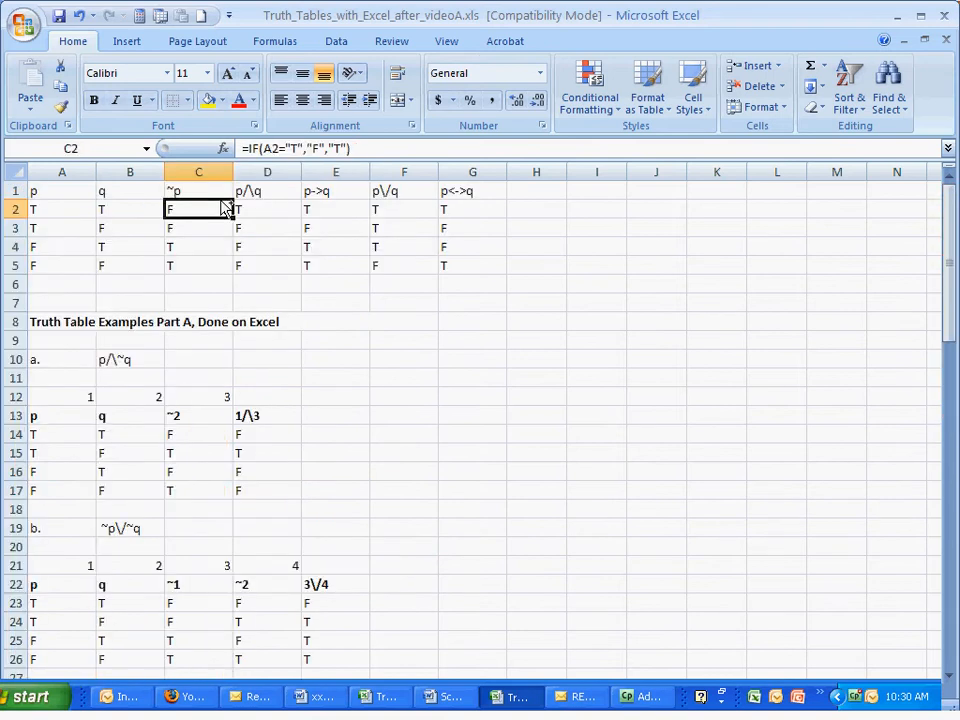
pyautogui.hotkey('ctrl', 'c')
pyautogui.scroll(-10, 220, 203)
pyautogui.click(322, 416)
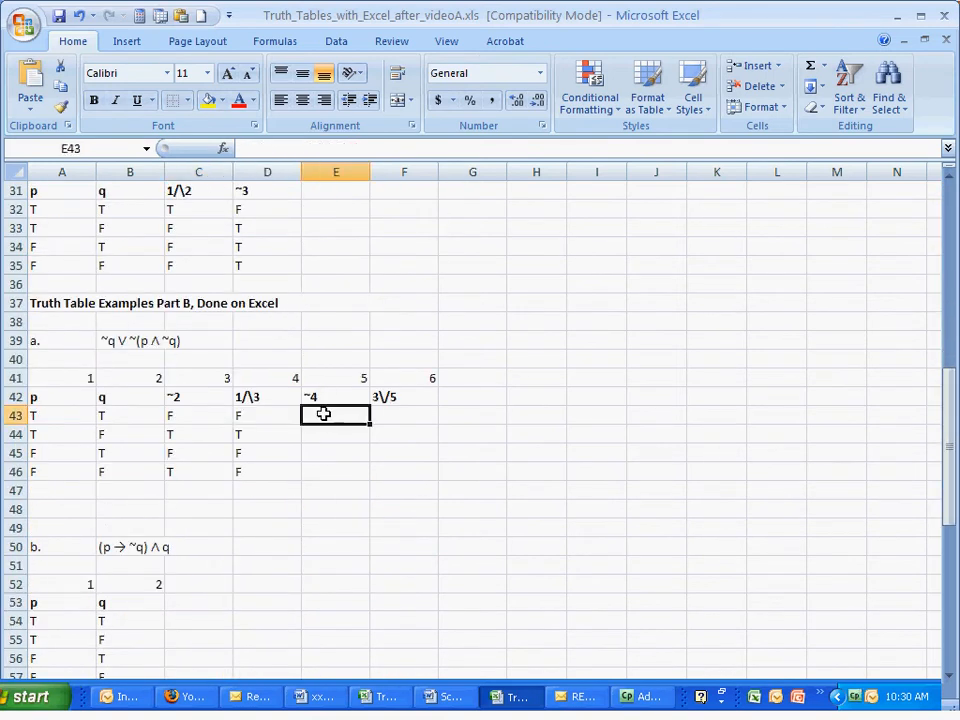
pyautogui.hotkey('ctrl', 'v')
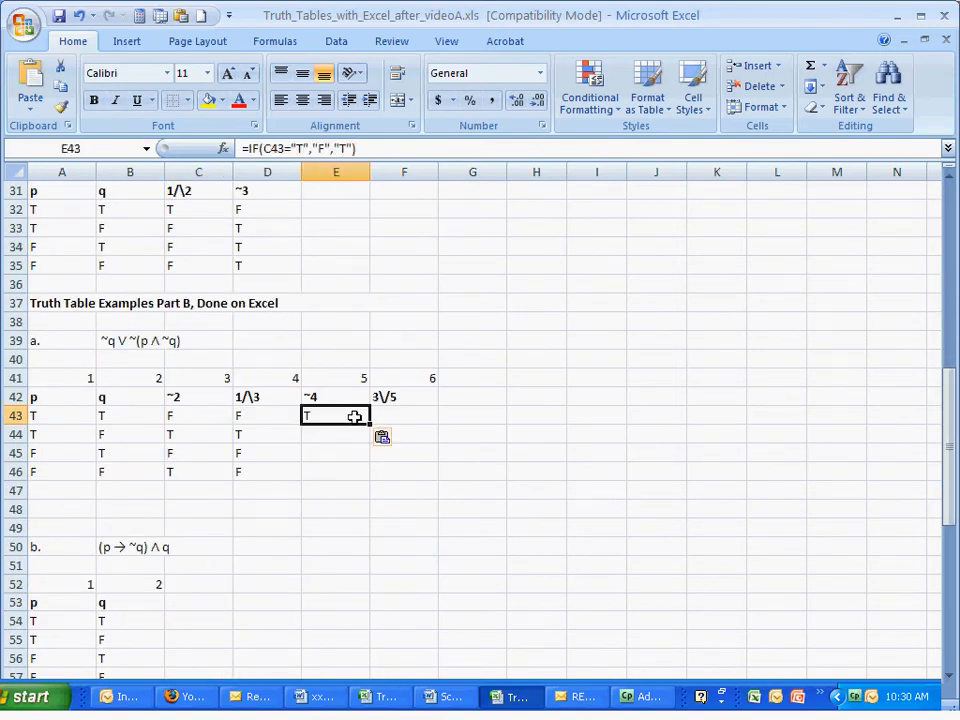
# Change the negation formula in E43 to refer to D43, and copy it down to E44:E46.
pyautogui.click(272, 148)
pyautogui.press('Return')
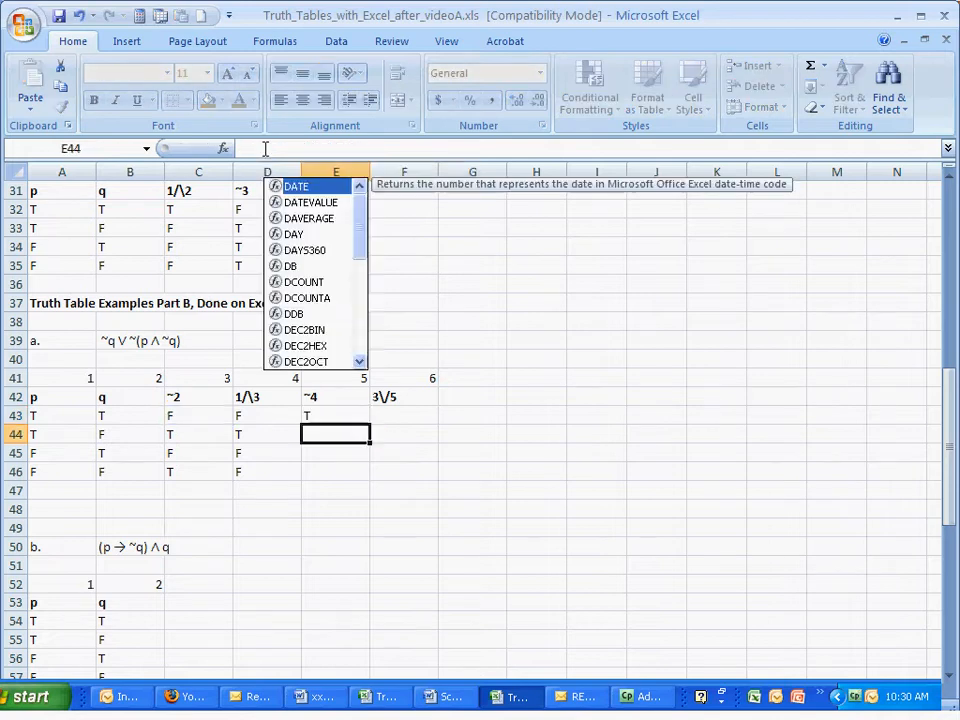
pyautogui.press('Up')
pyautogui.hotkey('ctrl', 'c')
pyautogui.press('Down')
pyautogui.hotkey('shift', 'Down')
pyautogui.hotkey('shift', 'Down')
pyautogui.hotkey('ctrl', 'v')
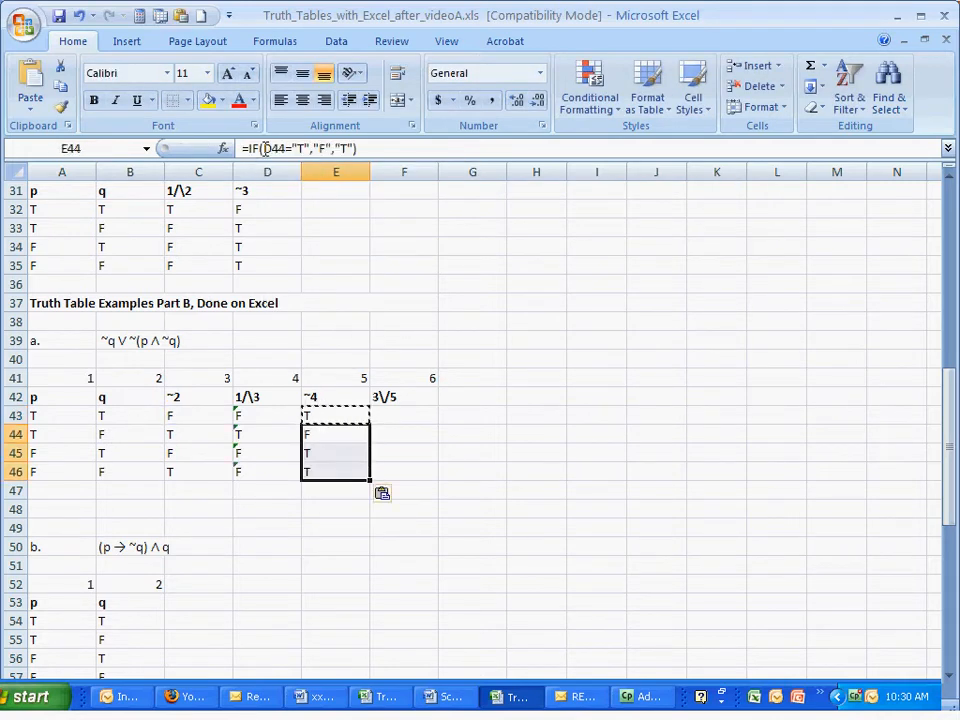
pyautogui.press('Up')
pyautogui.press('Right')
pyautogui.press('Escape')
# Copy the p\/q formula from F2 in the reference table into F43.
pyautogui.scroll(4, 560, 423)
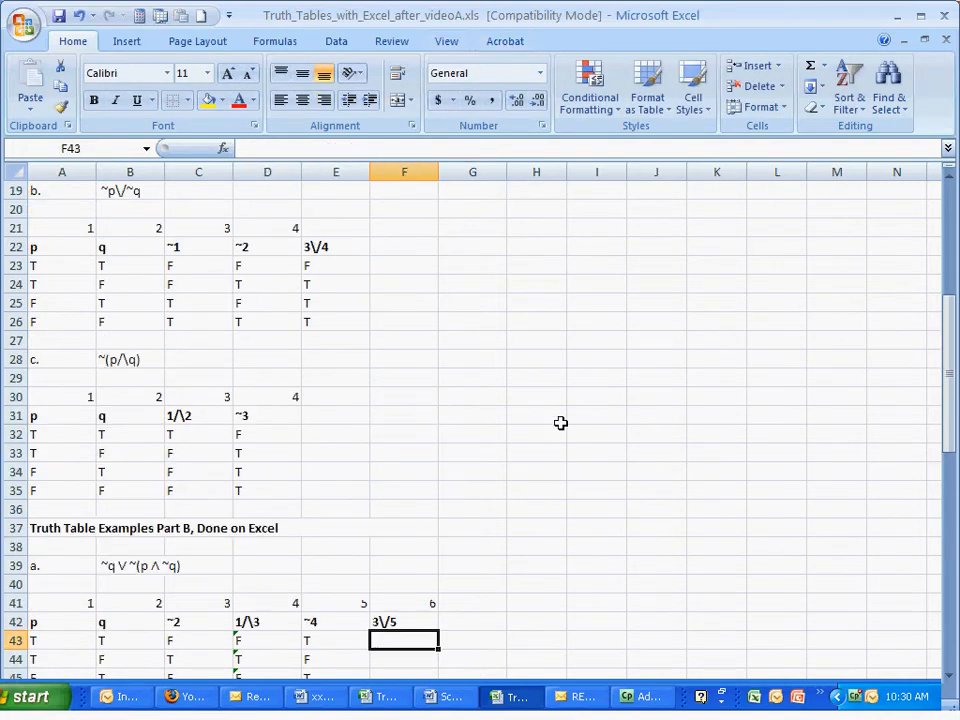
pyautogui.scroll(6, 560, 423)
pyautogui.click(392, 208)
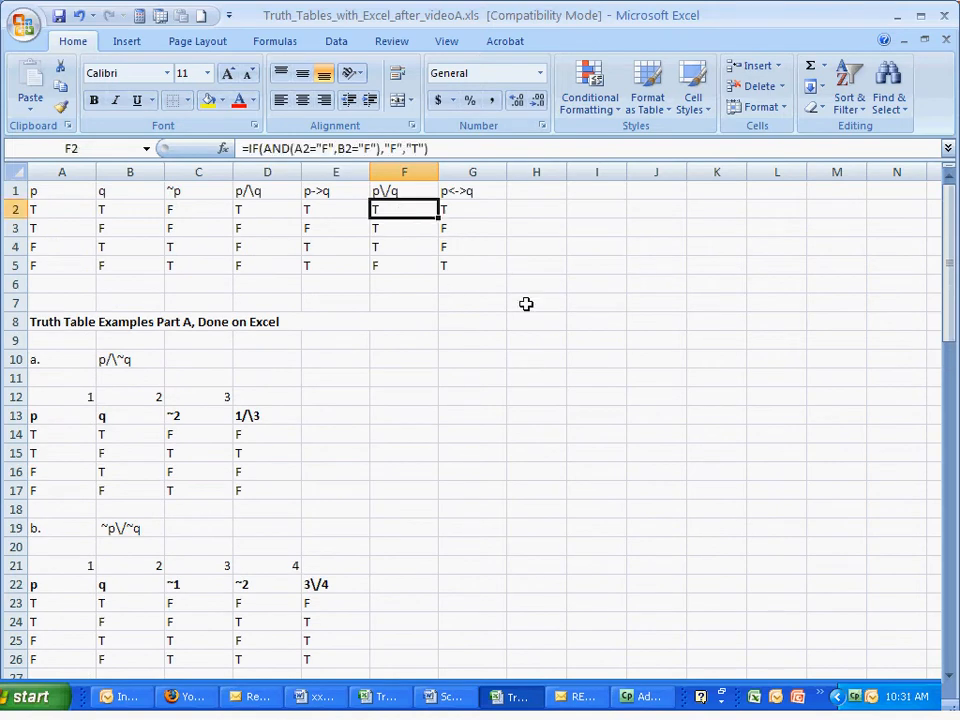
pyautogui.scroll(-10, 526, 303)
pyautogui.click(408, 413)
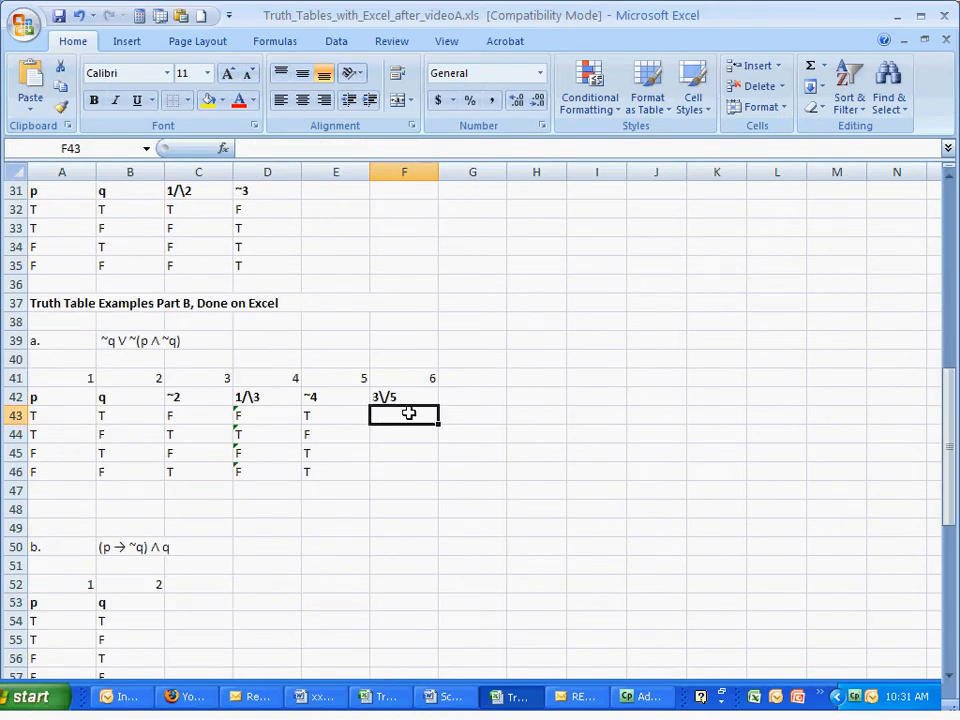
pyautogui.hotkey('ctrl', 'v')
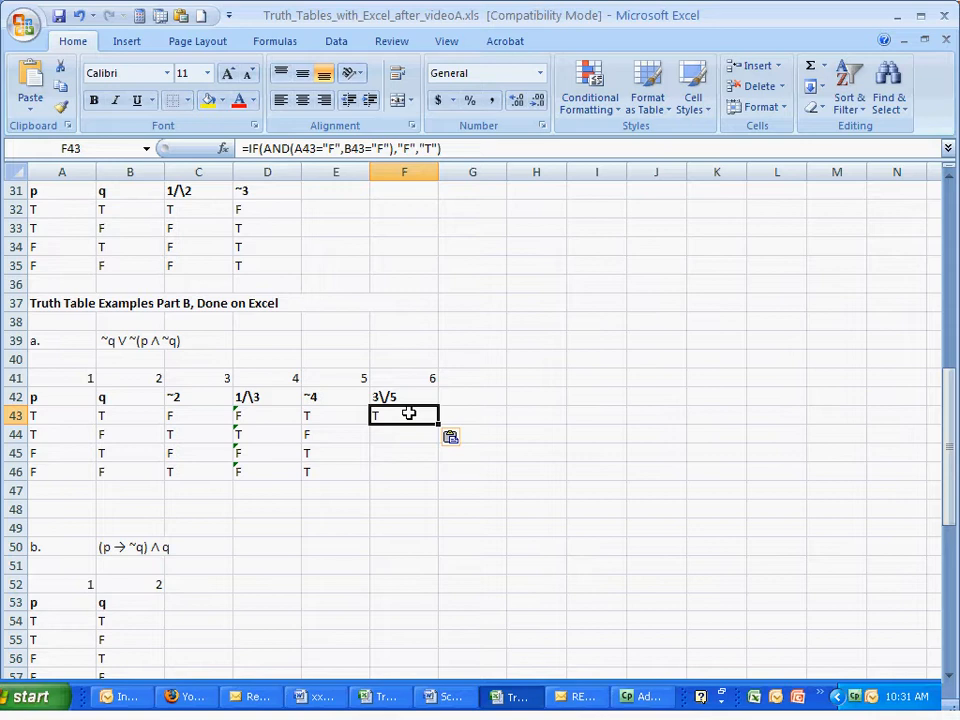
pyautogui.click(198, 172)
pyautogui.click(335, 172)
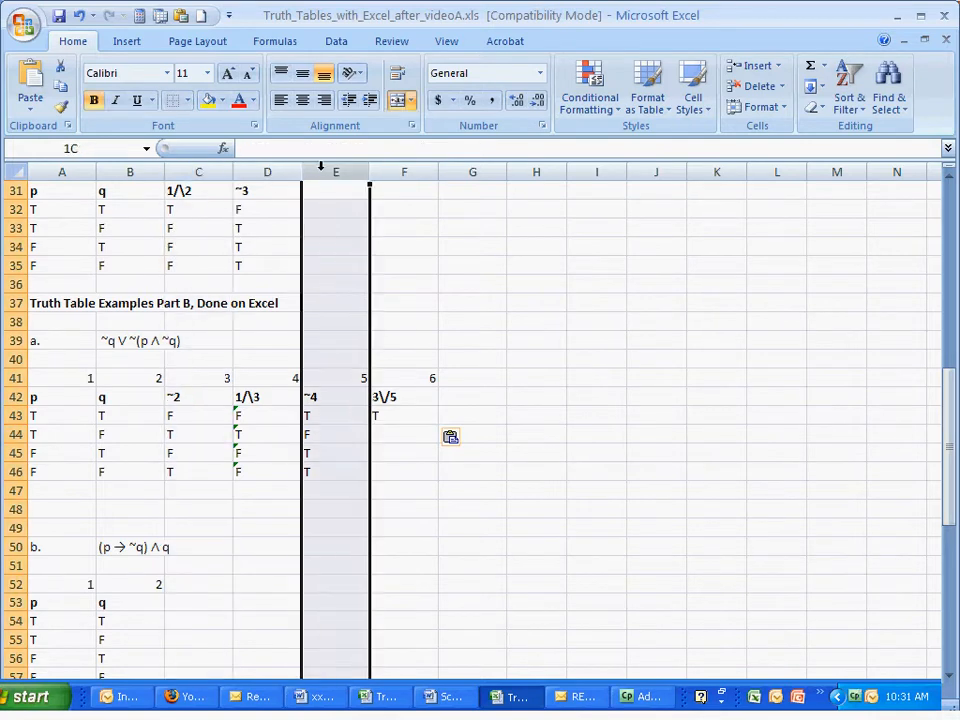
pyautogui.click(424, 396)
pyautogui.press('Down')
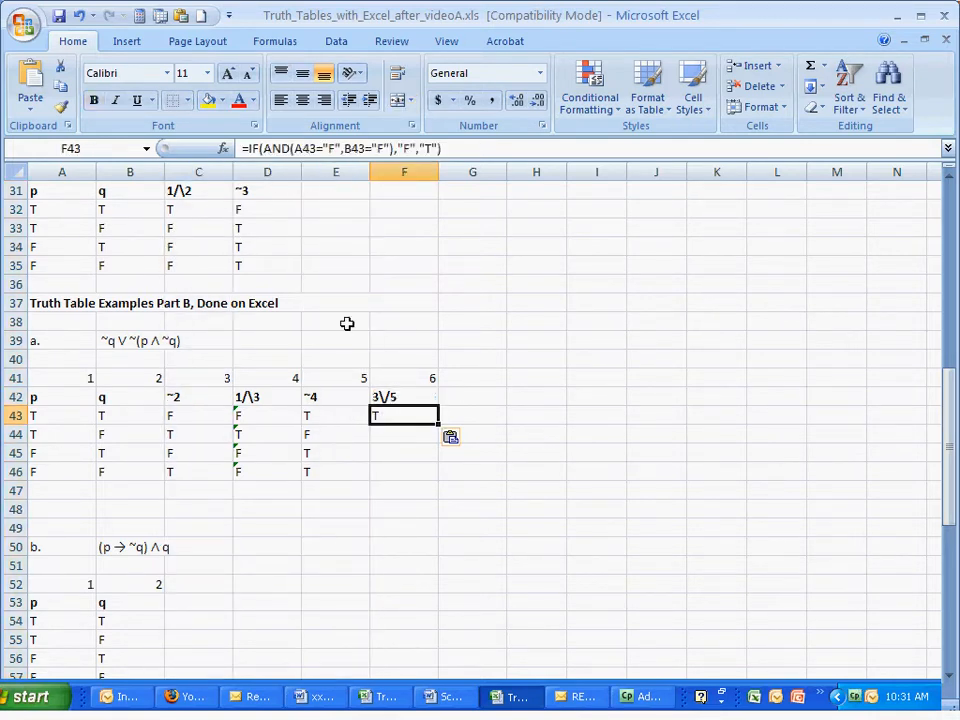
# Change the references of the OR formula in F43 to C43 and E43.
pyautogui.click(300, 149)
pyautogui.press('BackSpace')
pyautogui.write('C')
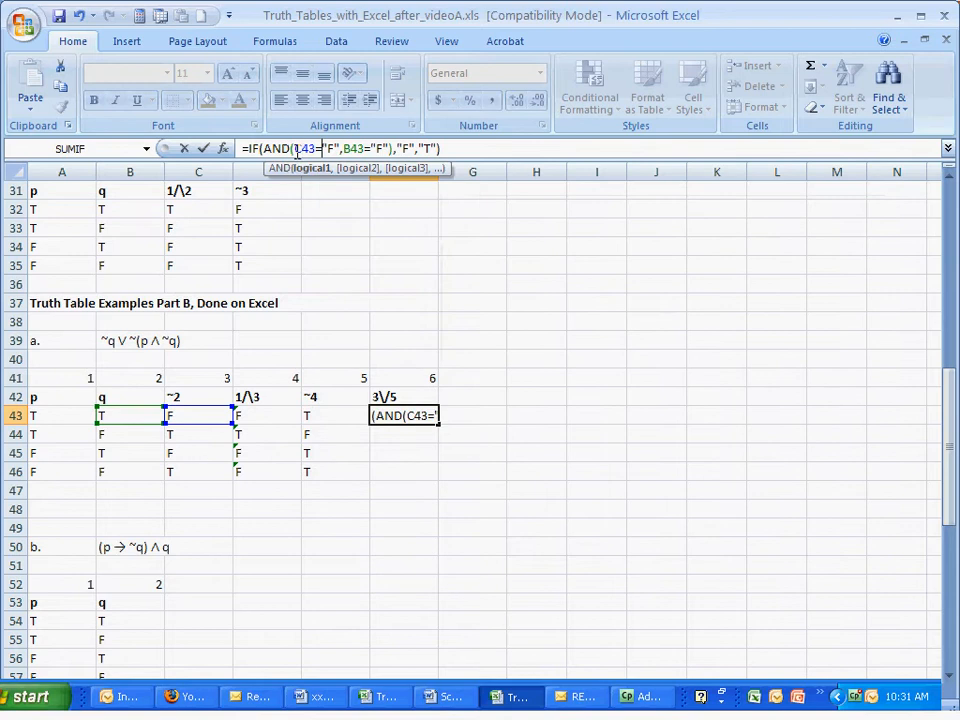
pyautogui.press('Right')
pyautogui.press('Right')
pyautogui.press('Right')
pyautogui.press('Right')
pyautogui.press('Right')
pyautogui.press('Right')
pyautogui.press('Right')
pyautogui.press('Right')
pyautogui.press('BackSpace')
pyautogui.write('E')
pyautogui.press('Return')
# Copy the F43 formula down to F44:F46 and select the final column's results in F43:F46.
pyautogui.press('Up')
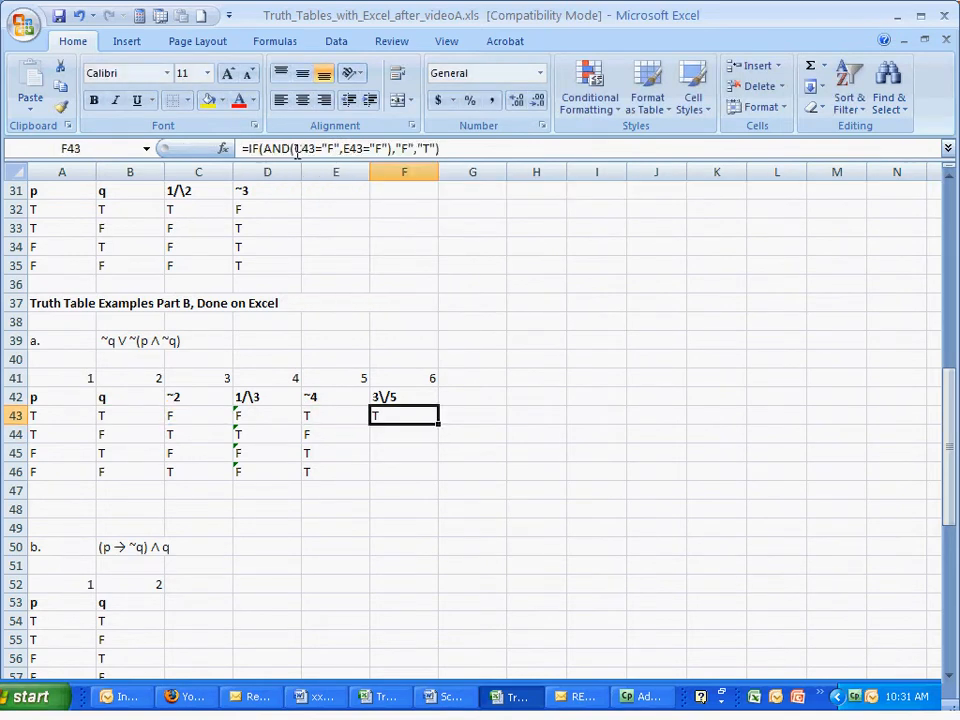
pyautogui.hotkey('ctrl', 'c')
pyautogui.press('Down')
pyautogui.hotkey('shift', 'Down')
pyautogui.hotkey('shift', 'Down')
pyautogui.hotkey('ctrl', 'v')
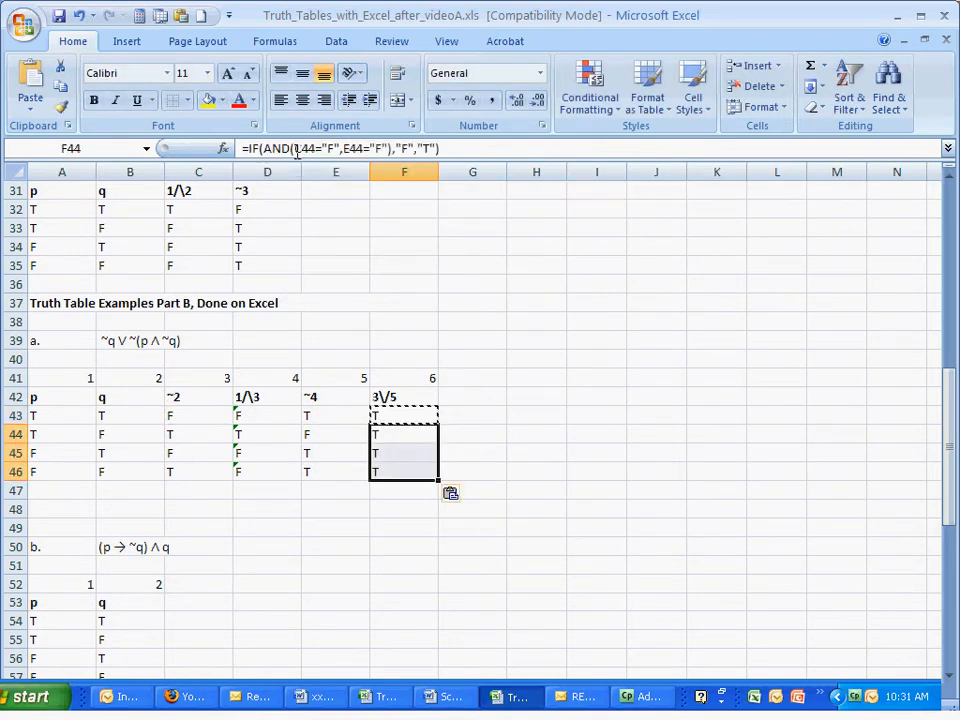
pyautogui.press('Down')
pyautogui.press('Down')
pyautogui.press('Down')
pyautogui.press('Escape')
pyautogui.press('Up')
pyautogui.press('Up')
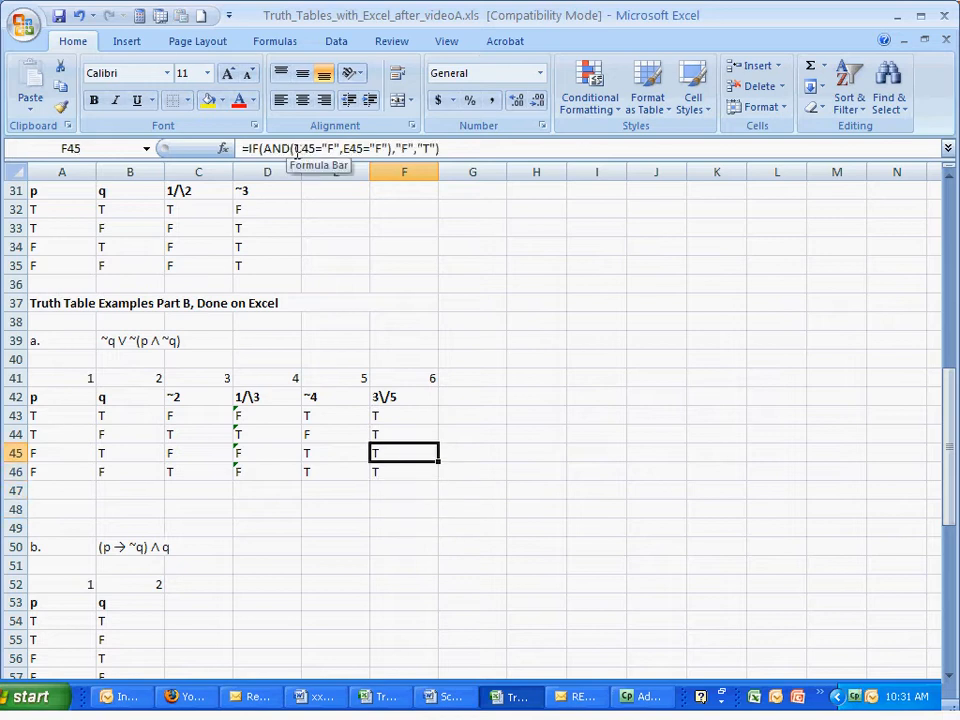
pyautogui.press('Down')
pyautogui.hotkey('shift', 'Up')
pyautogui.hotkey('shift', 'Up')
pyautogui.hotkey('shift', 'Up')
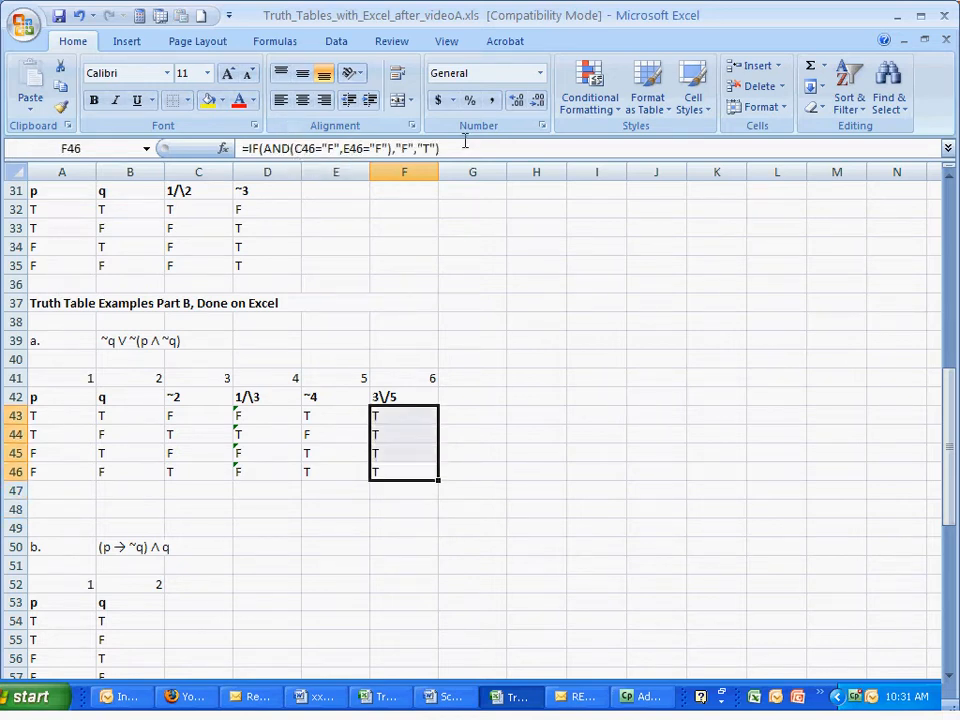
# Add the heading ~2 in C53 of table b and number that column 3 in C52.
pyautogui.scroll(-1, 225, 576)
pyautogui.scroll(-1, 225, 576)
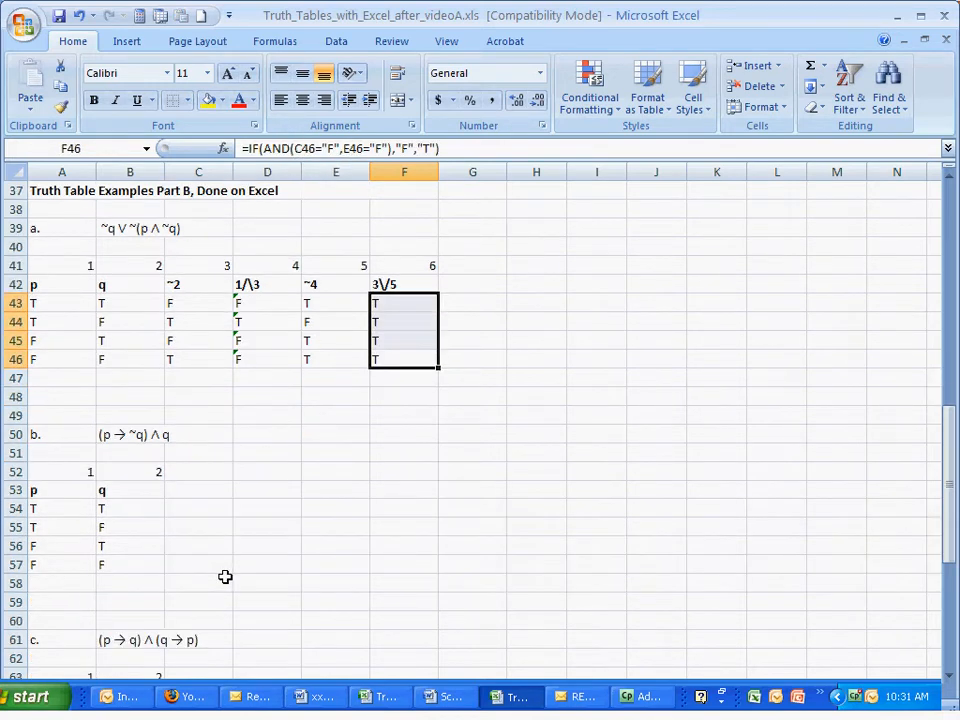
pyautogui.click(214, 493)
pyautogui.scroll(-1, 246, 475)
pyautogui.scroll(-1, 246, 475)
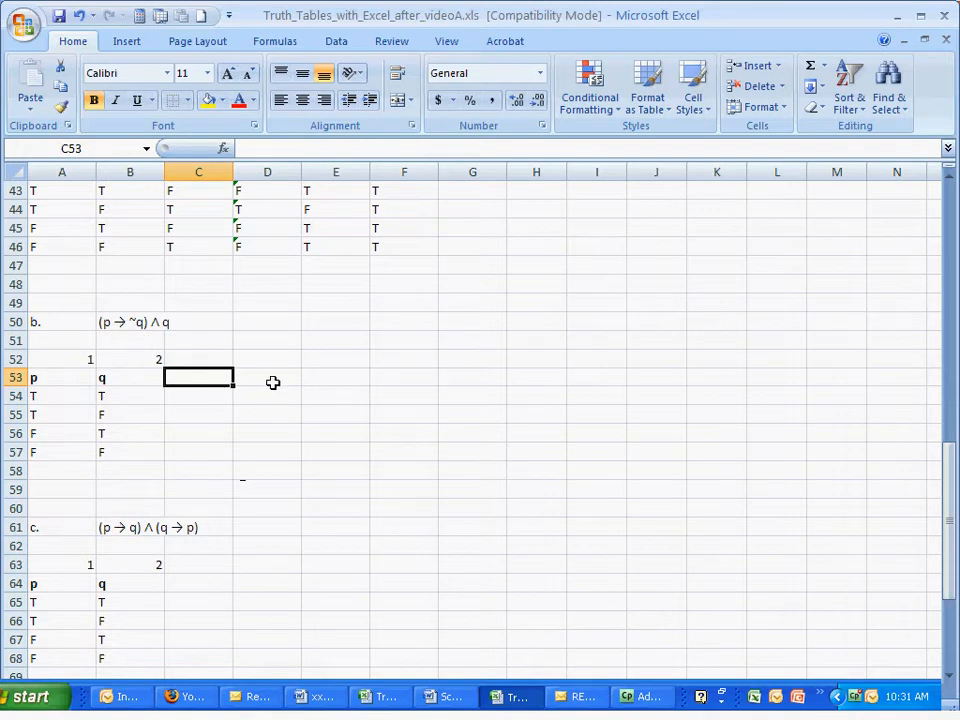
pyautogui.write('~2')
pyautogui.press('Return')
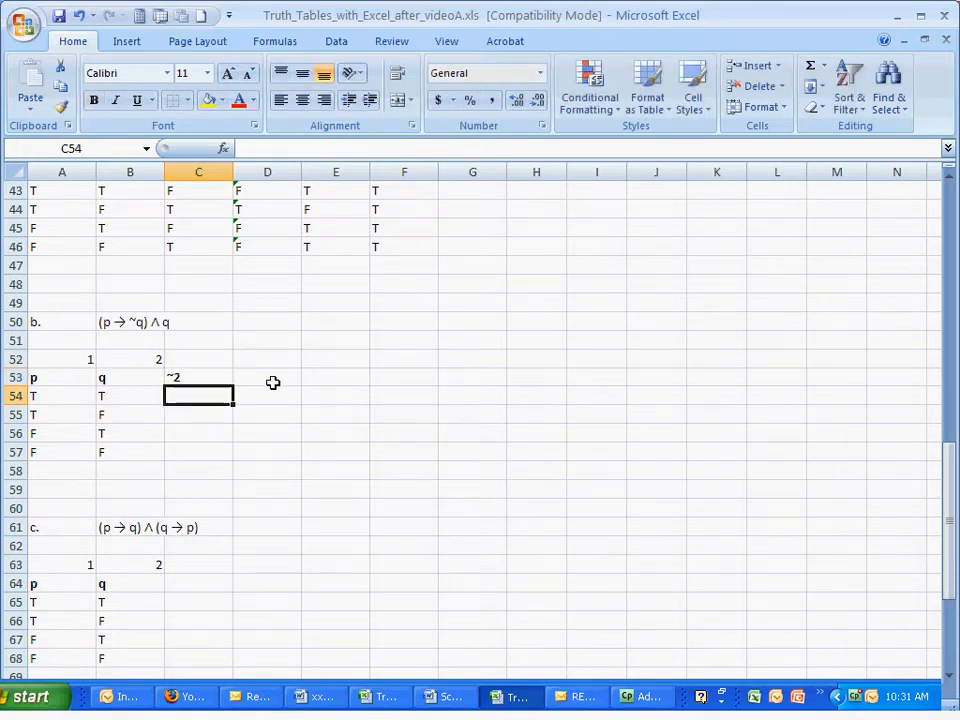
pyautogui.press('Up')
pyautogui.press('Up')
pyautogui.write('3')
pyautogui.press('Tab')
# Add the heading 1->3 in D53 and number that column 4 in D52.
pyautogui.click(273, 382)
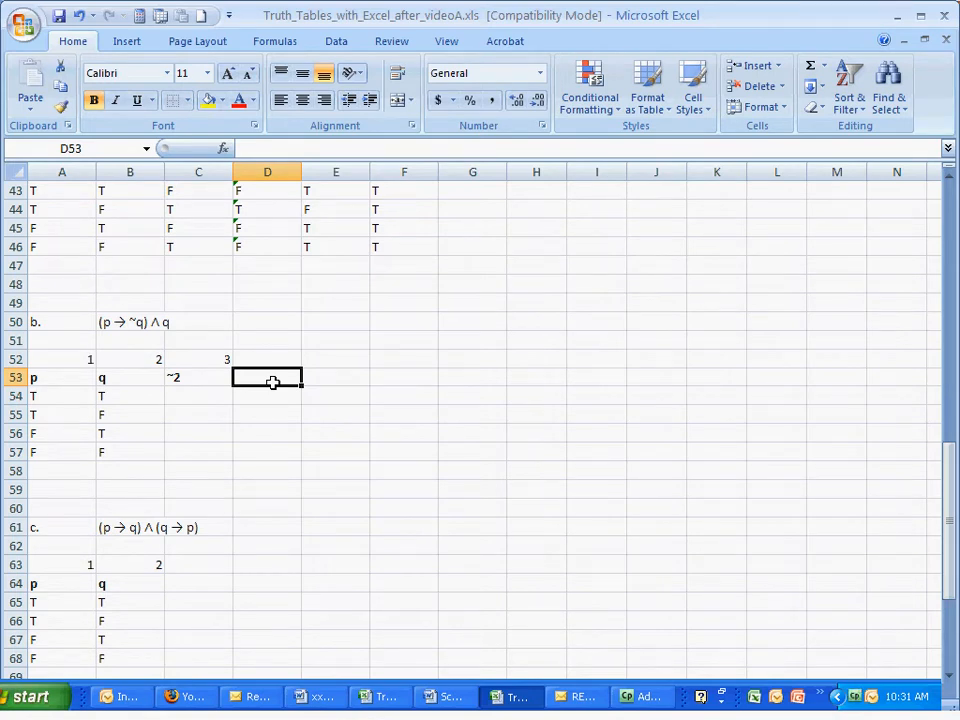
pyautogui.write('1->3')
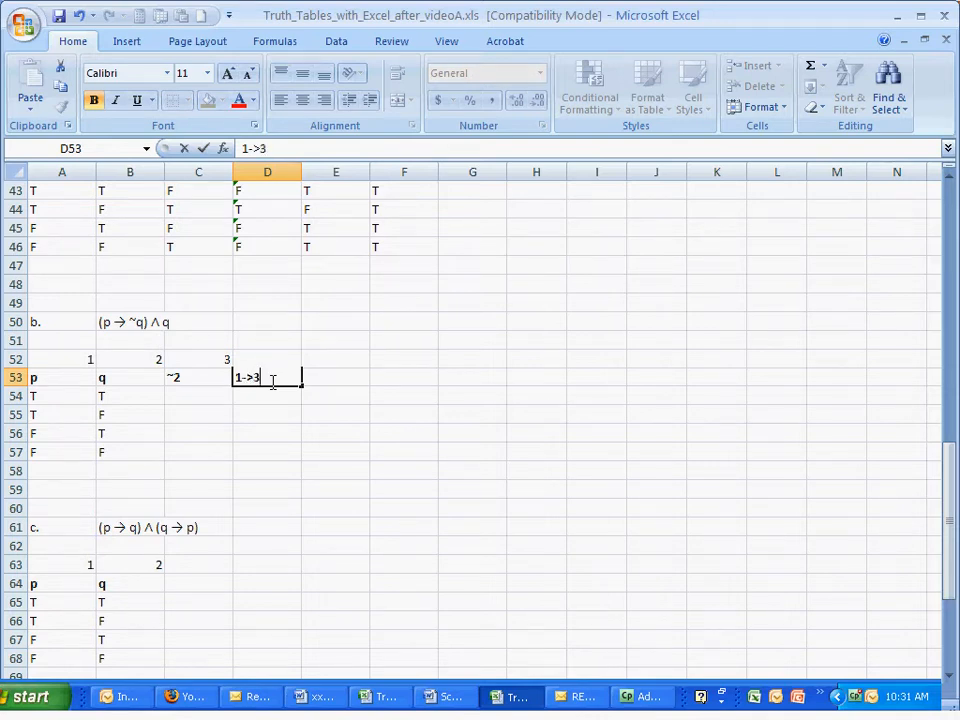
pyautogui.press('Up')
pyautogui.write('4')
pyautogui.press('Right')
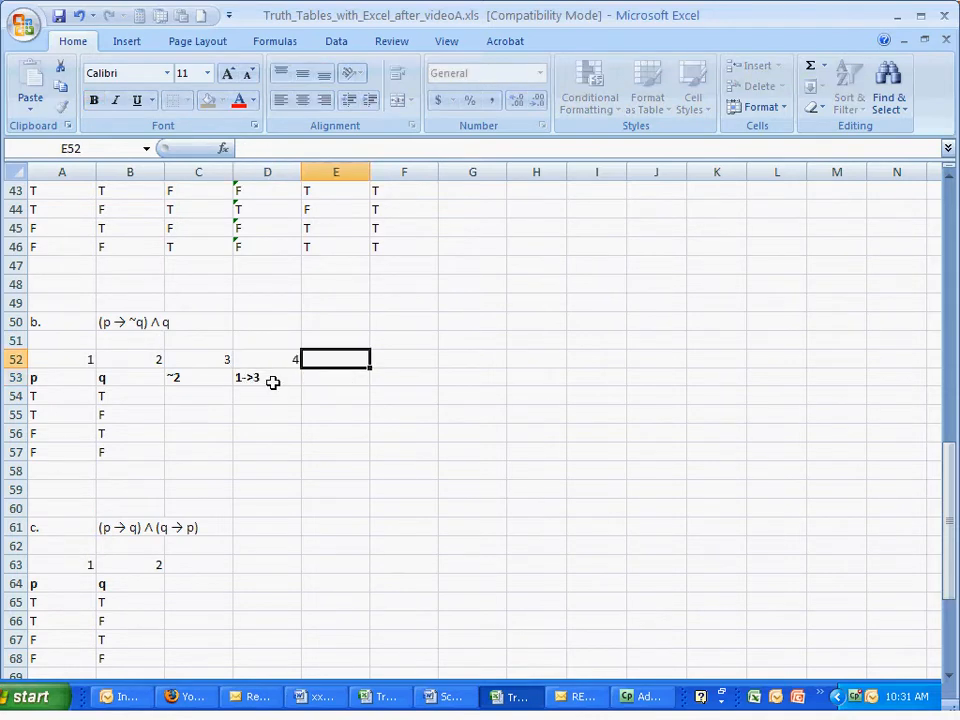
# Add the heading 4/\2 in E53 and number that column 5 in E52.
pyautogui.press('Down')
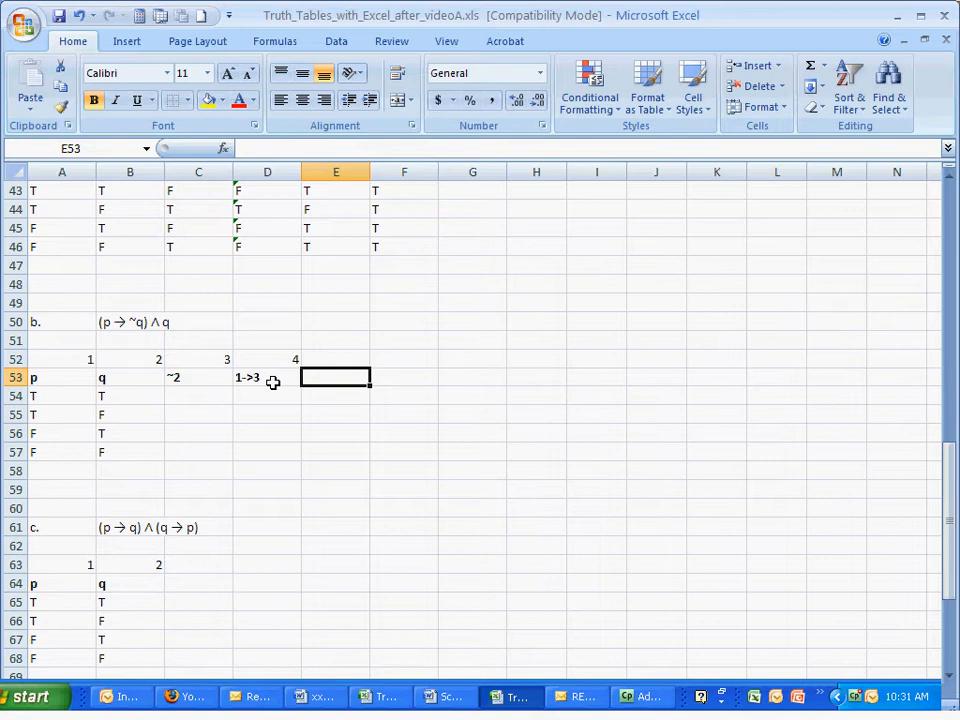
pyautogui.write('4')
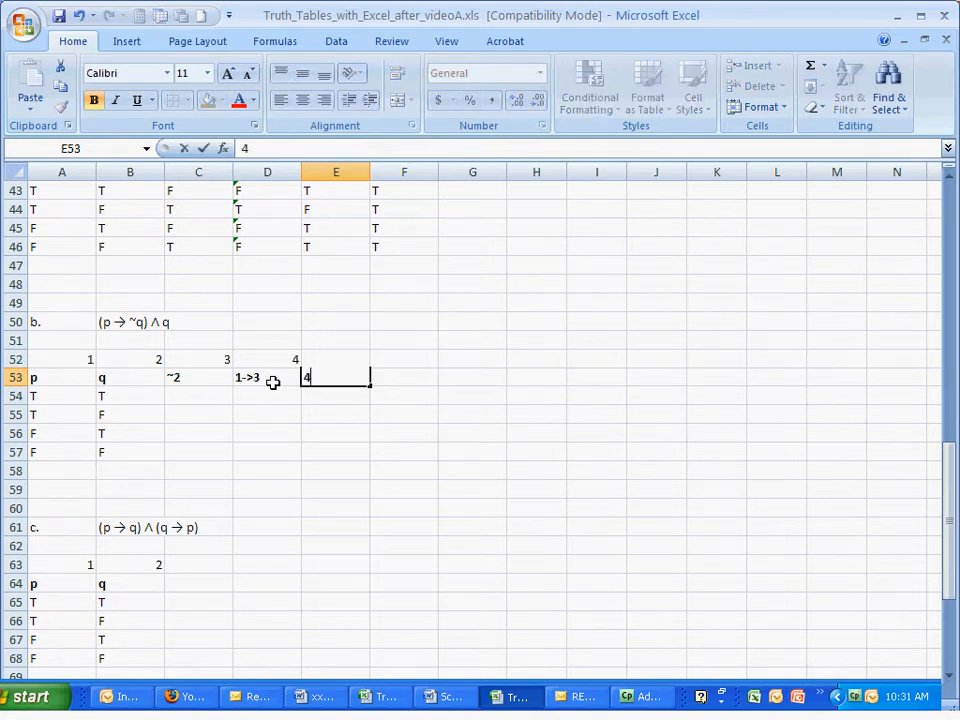
pyautogui.write('/\\2')
pyautogui.press('Up')
pyautogui.write('5')
# Copy the negation formula from C2 in the reference table into C54 under the ~2 heading.
pyautogui.press('Down')
pyautogui.press('Down')
pyautogui.press('Left')
pyautogui.press('Left')
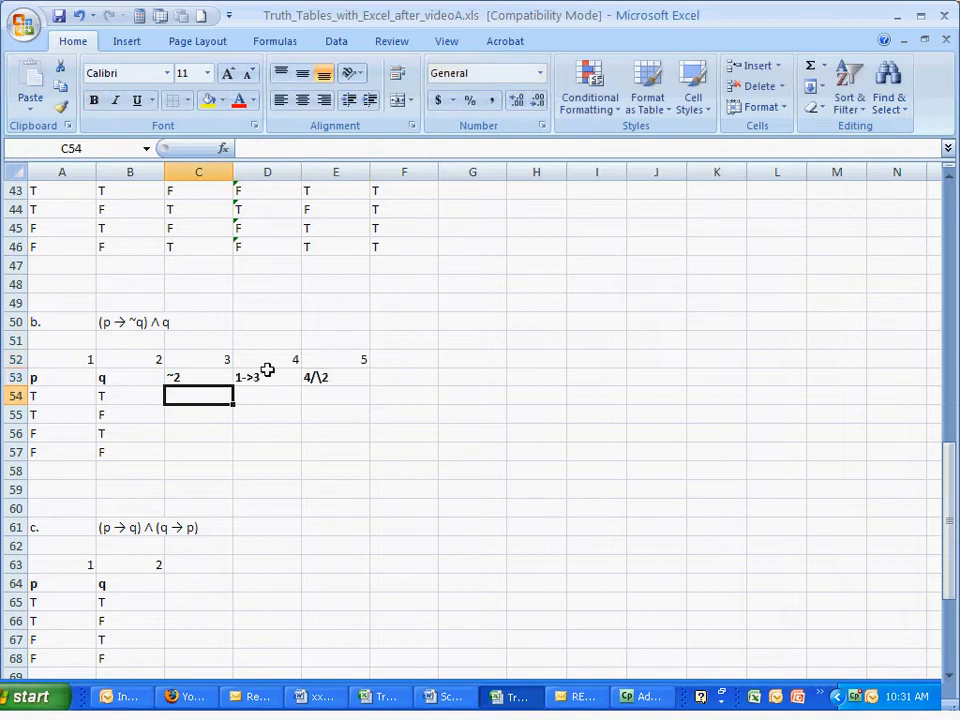
pyautogui.scroll(14, 613, 328)
pyautogui.click(198, 212)
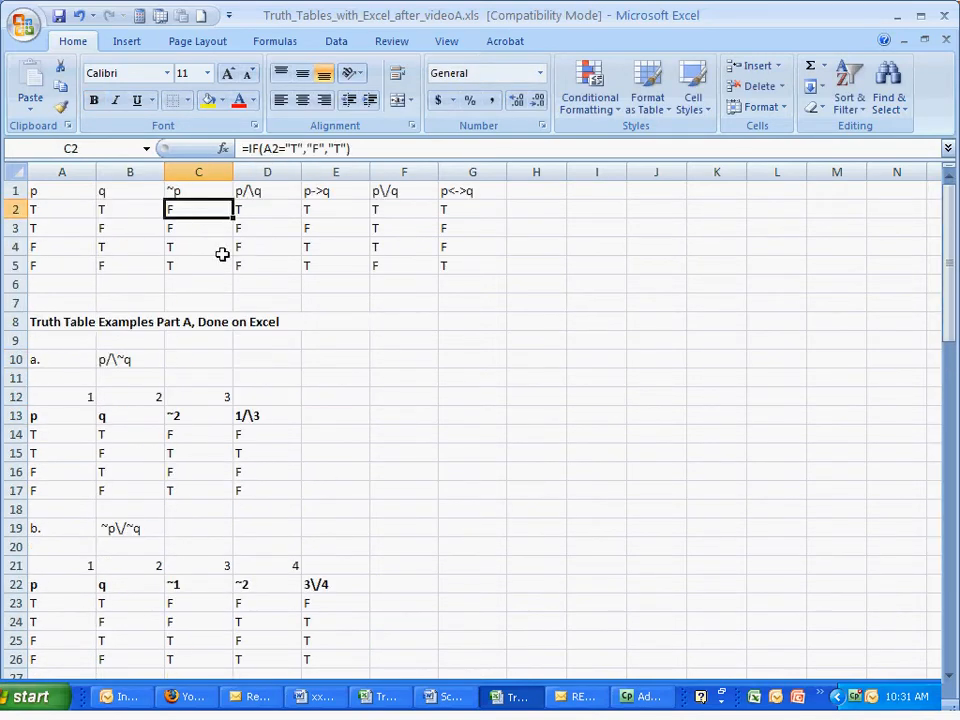
pyautogui.hotkey('ctrl', 'c')
pyautogui.scroll(-12, 336, 440)
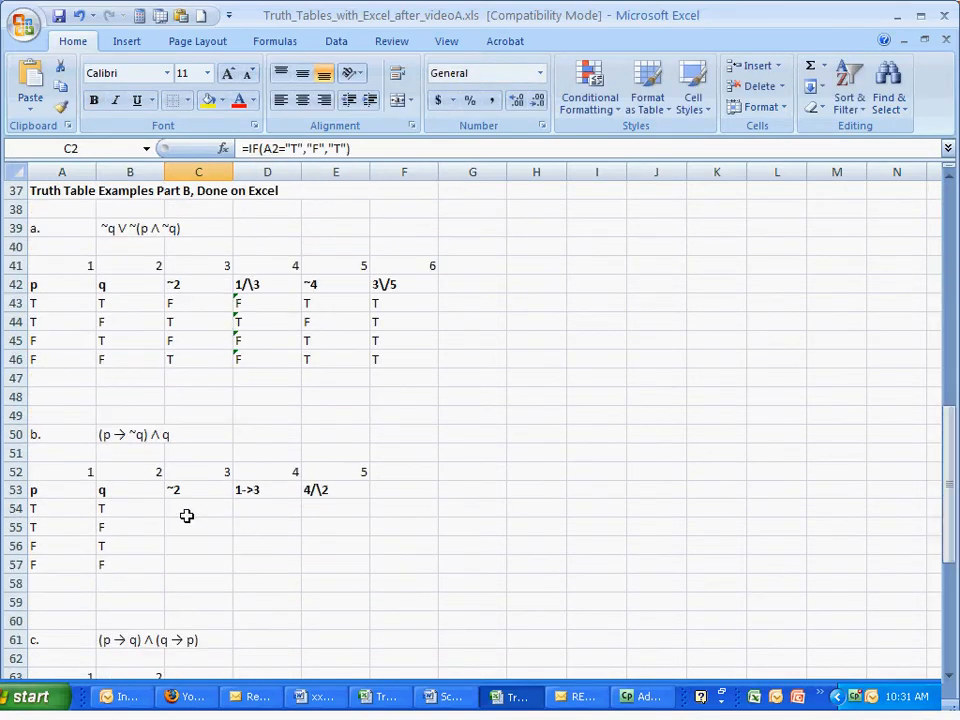
pyautogui.click(186, 515)
pyautogui.hotkey('ctrl', 'v')
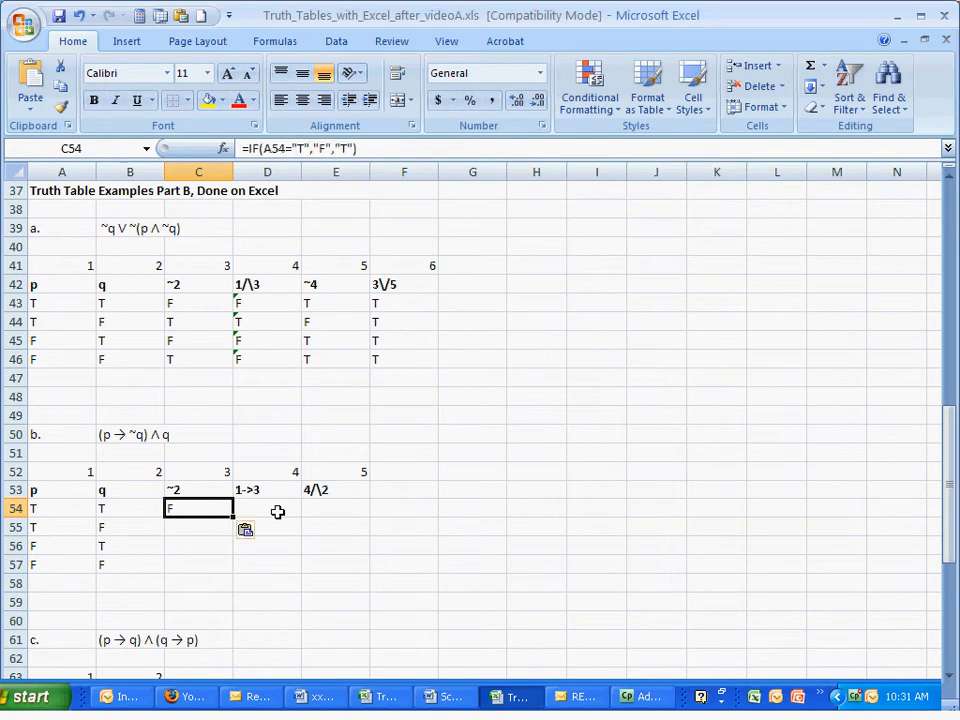
# Change the negation formula in C54 to refer to B54, and copy it down to C55:C57.
pyautogui.click(267, 148)
pyautogui.write('B')
pyautogui.press('Return')
pyautogui.press('Up')
pyautogui.hotkey('ctrl', 'c')
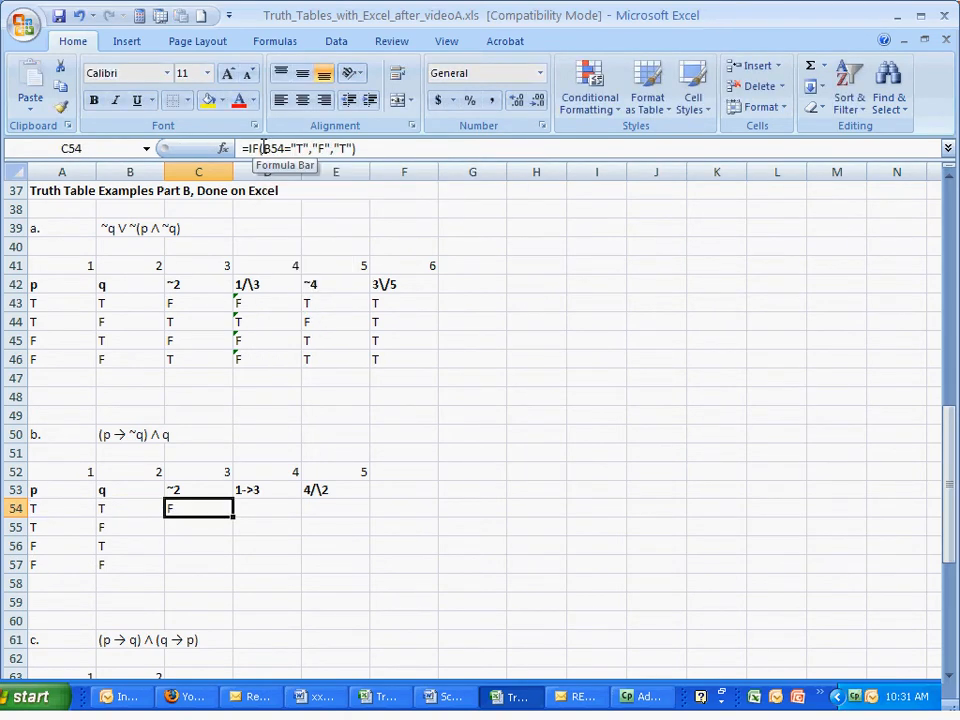
pyautogui.press('Down')
pyautogui.hotkey('shift', 'Down')
pyautogui.hotkey('shift', 'Down')
pyautogui.hotkey('ctrl', 'v')
# Copy the p->q formula from E2 in the reference table into D54 under the 1->3 heading.
pyautogui.press('Right')
pyautogui.press('Up')
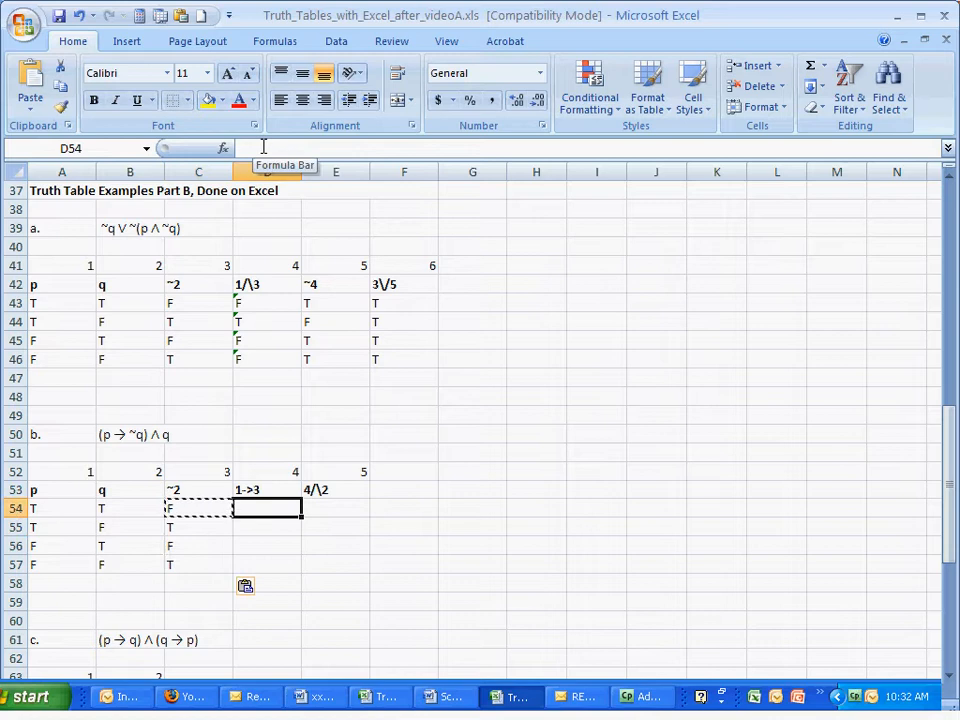
pyautogui.press('Escape')
pyautogui.scroll(12, 409, 381)
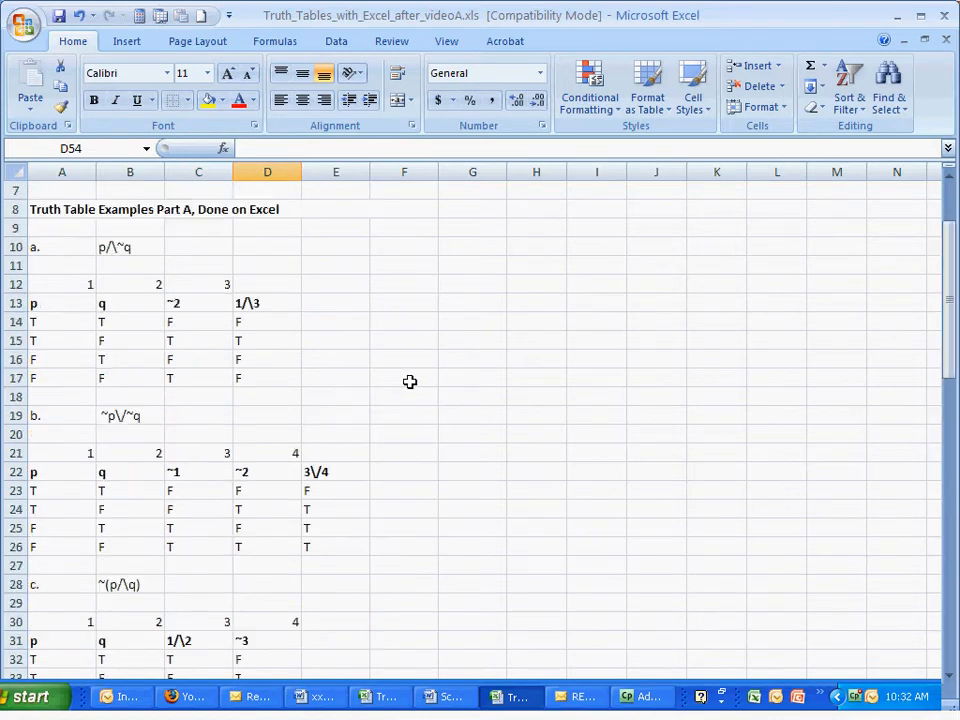
pyautogui.click(329, 213)
pyautogui.scroll(-13, 343, 407)
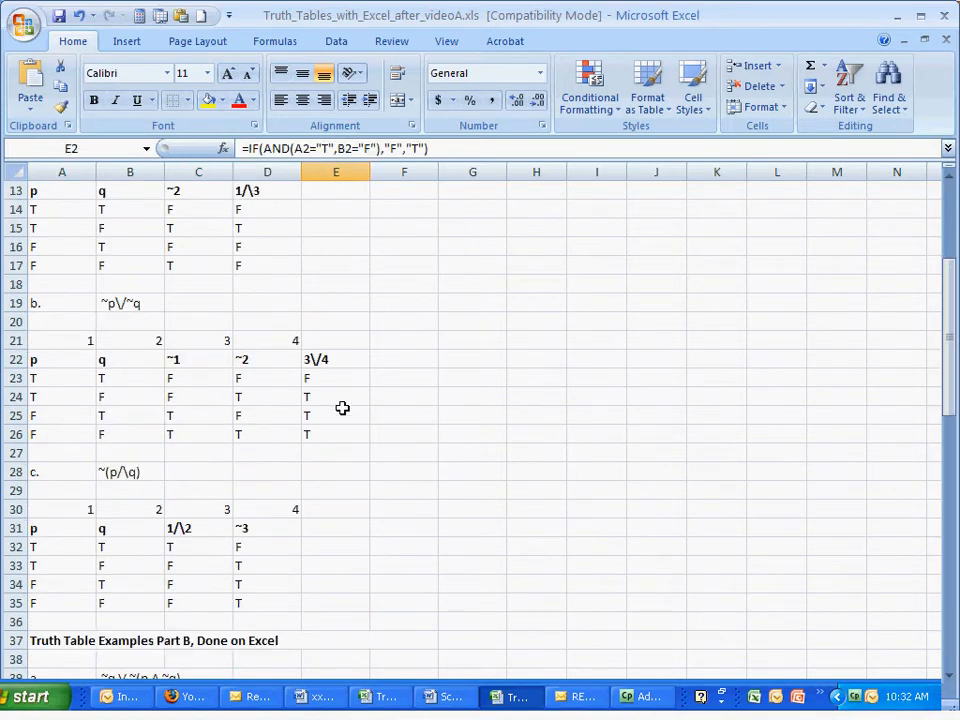
pyautogui.click(262, 451)
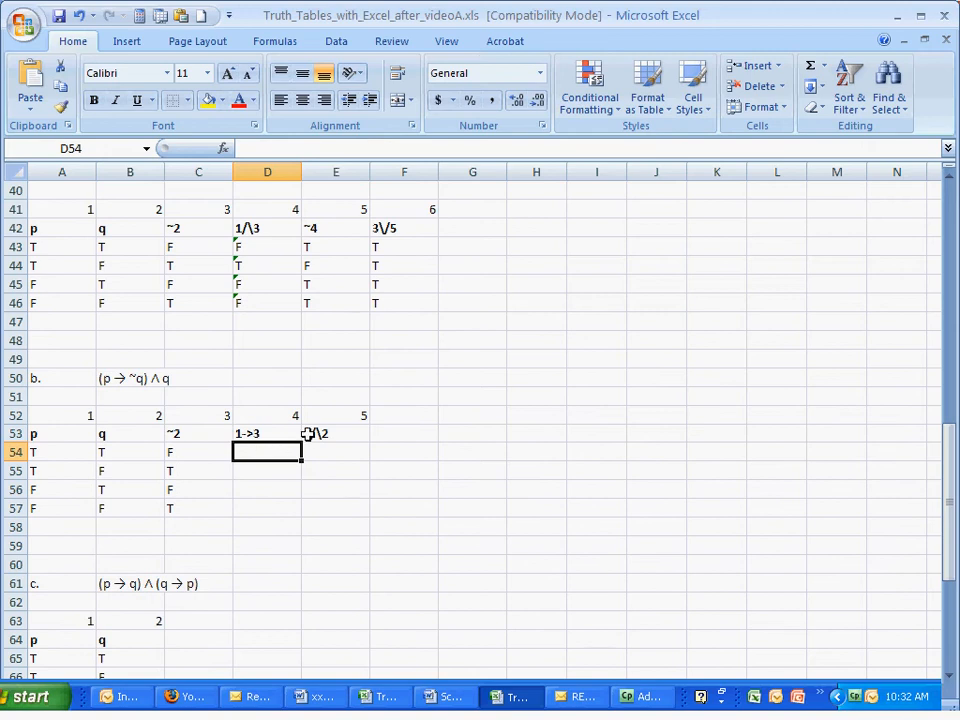
pyautogui.hotkey('ctrl', 'v')
# Change the references of the conditional formula in D54 to A54 and C54.
pyautogui.moveTo(324, 148); pyautogui.dragTo(294, 148)
pyautogui.write('a54')
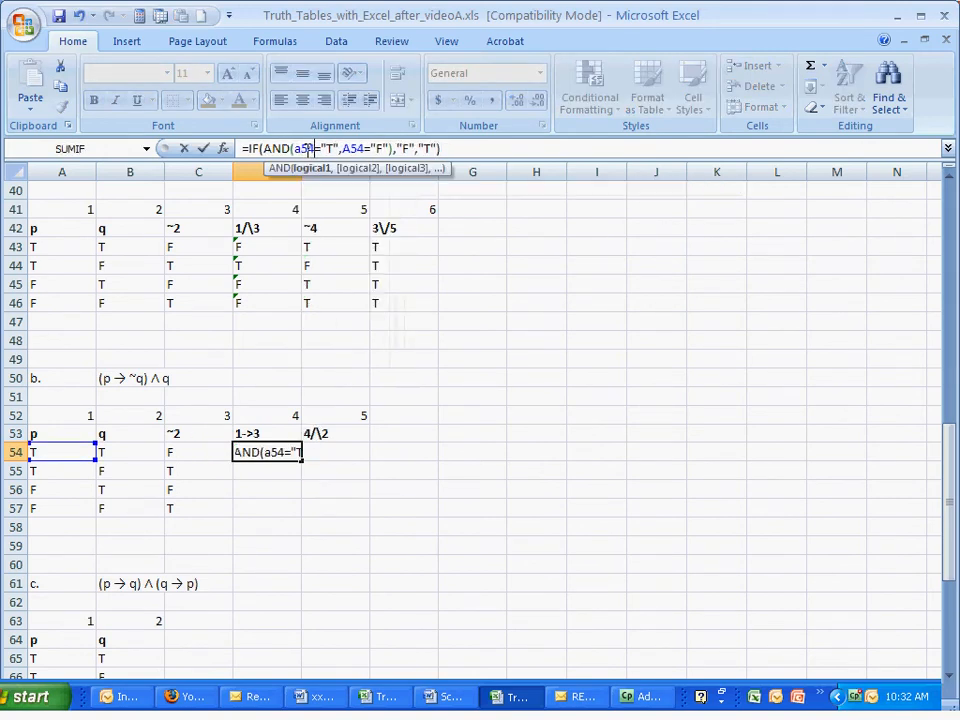
pyautogui.press('Right')
pyautogui.press('Right')
pyautogui.press('Right')
pyautogui.press('Right')
pyautogui.press('Right')
pyautogui.hotkey('shift', 'Right')
pyautogui.write('c')
pyautogui.press('Return')
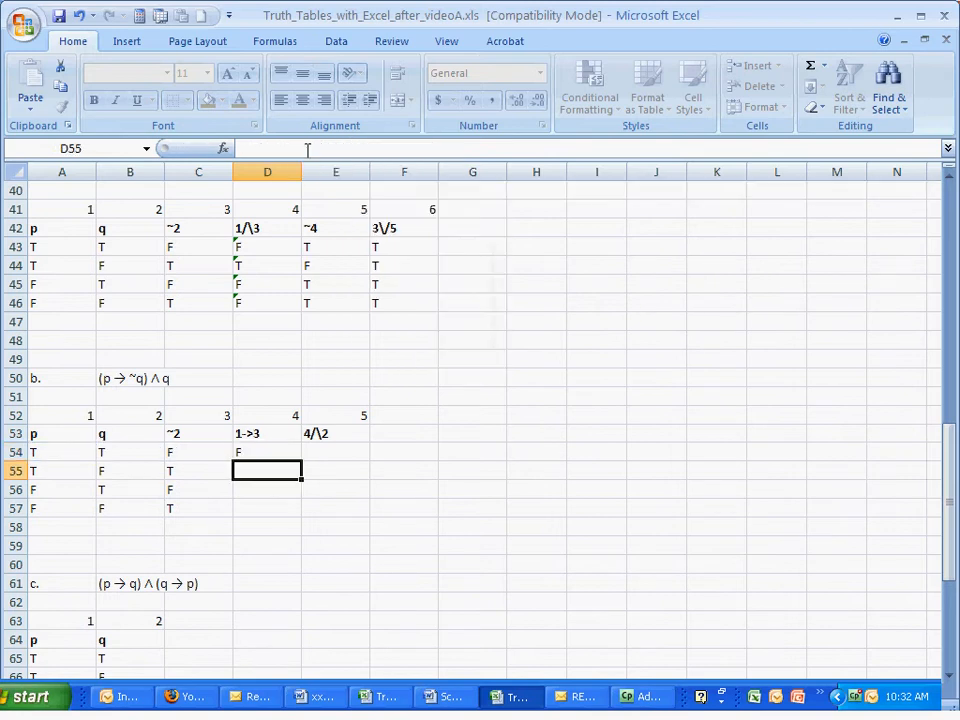
# Copy the conditional formula from D54 down to D55:D57.
pyautogui.press('Up')
pyautogui.hotkey('ctrl', 'c')
pyautogui.press('Down')
pyautogui.hotkey('shift', 'Down')
pyautogui.hotkey('shift', 'Down')
pyautogui.hotkey('ctrl', 'v')
# Copy the p/\q formula from D2 in the reference table into E54 under the 4/\2 heading.
pyautogui.press('Right')
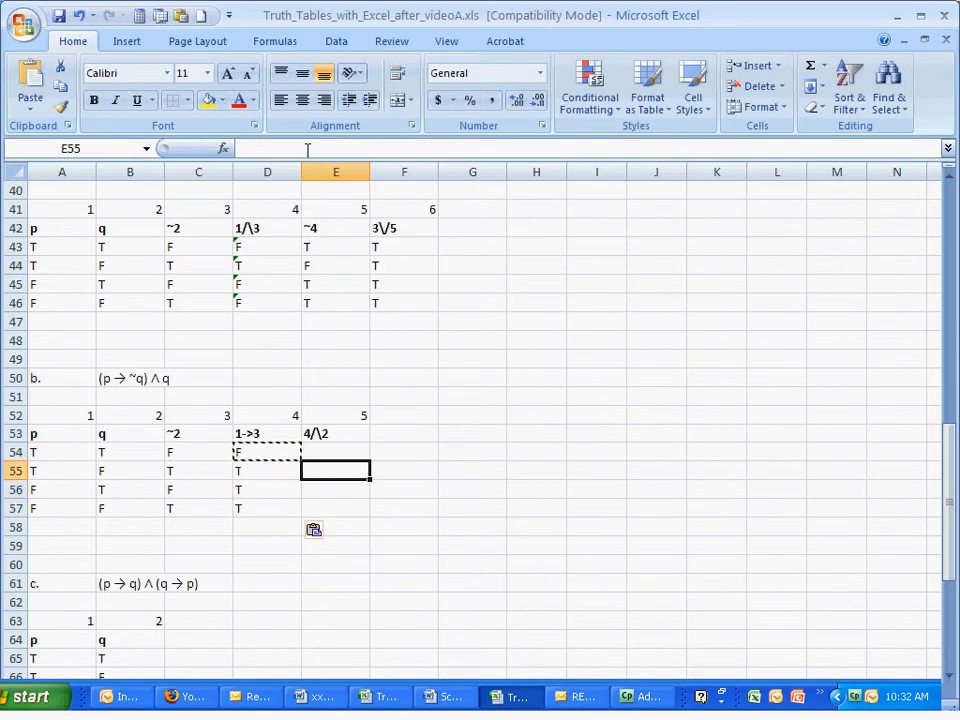
pyautogui.press('Up')
pyautogui.press('Escape')
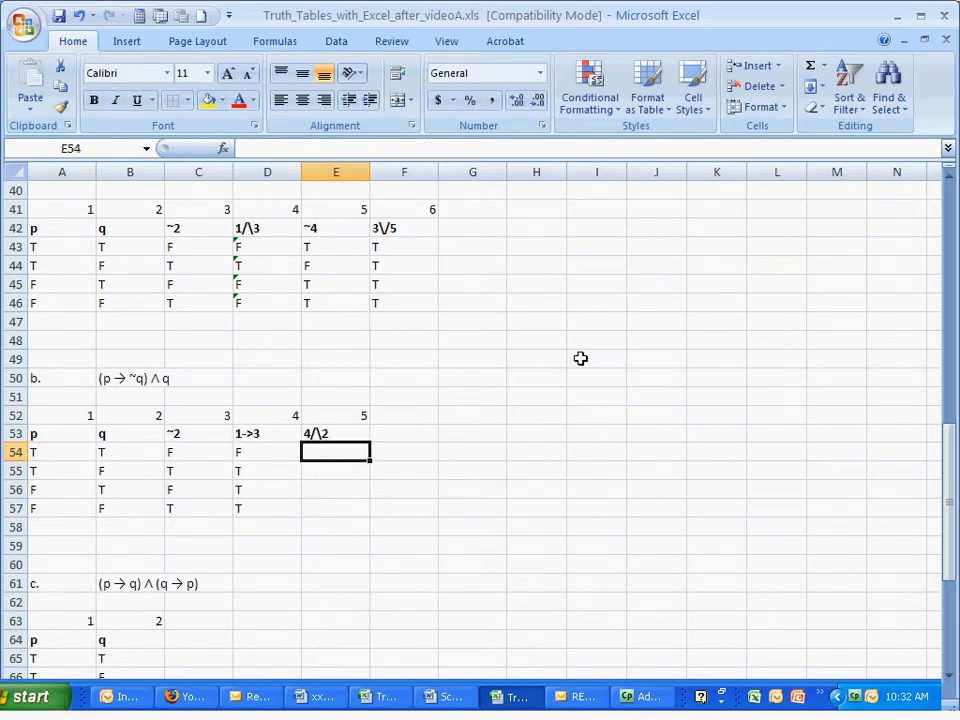
pyautogui.scroll(13, 580, 358)
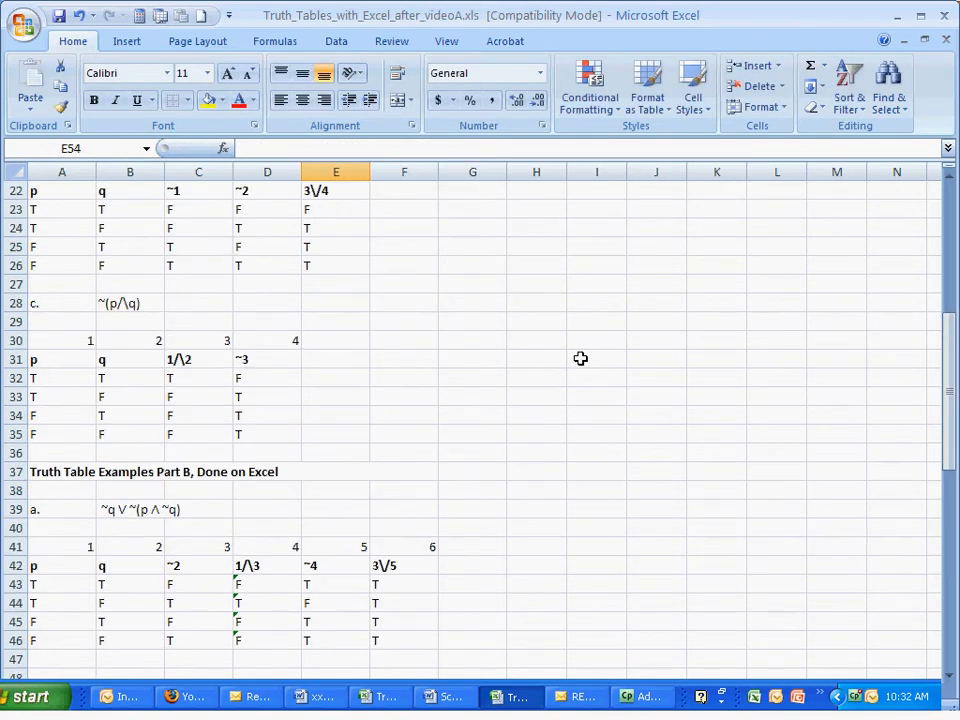
pyautogui.click(230, 211)
pyautogui.click(257, 213)
pyautogui.scroll(-13, 285, 300)
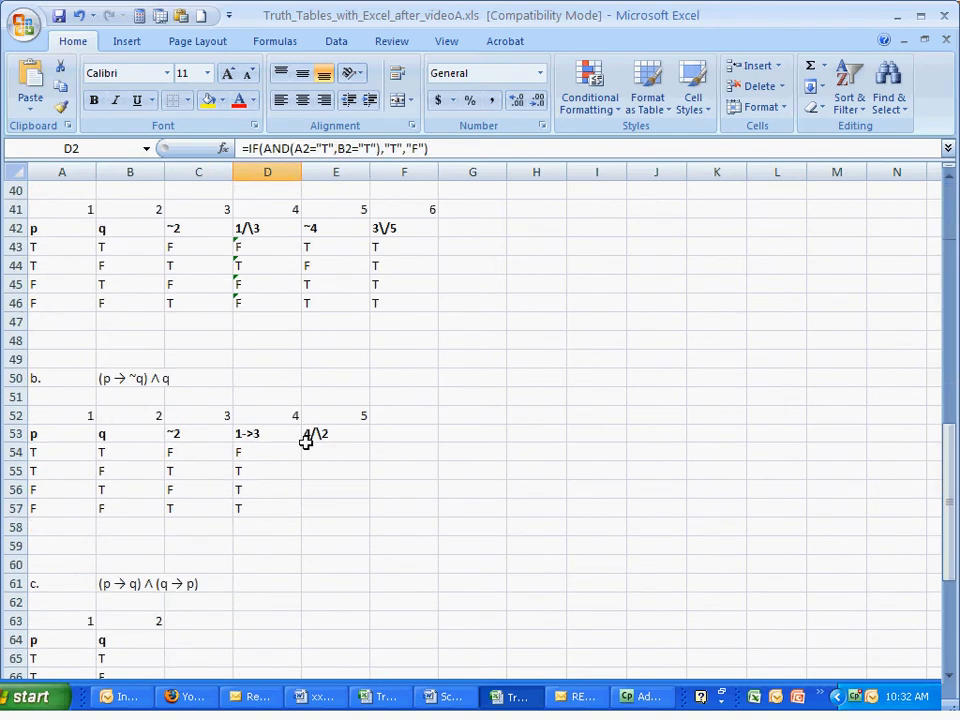
pyautogui.click(316, 451)
pyautogui.hotkey('ctrl', 'v')
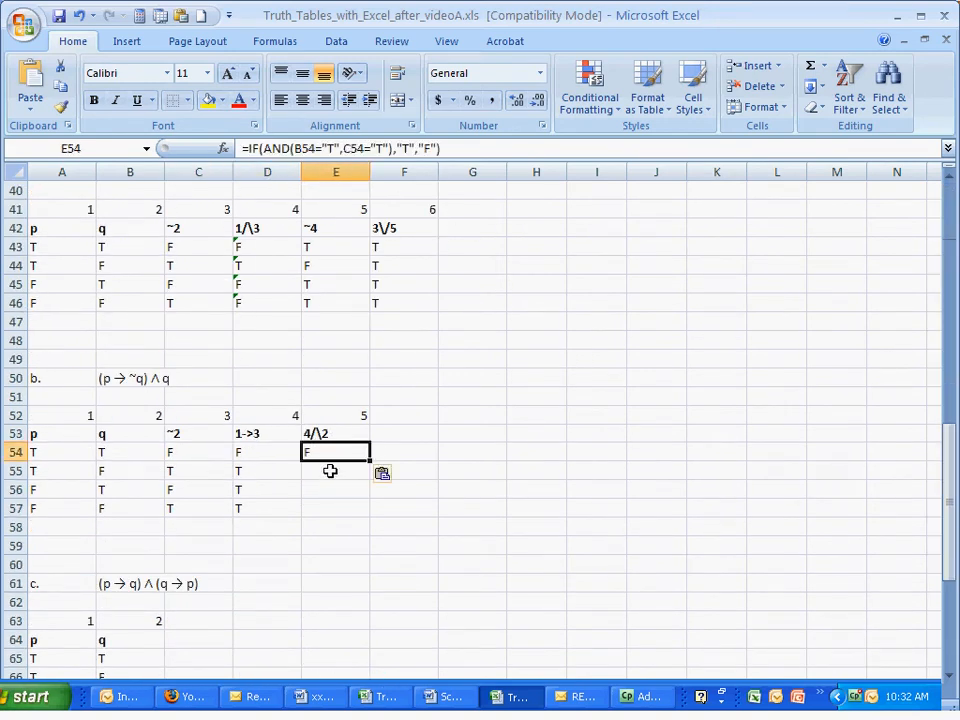
# Change the references of the AND formula in E54 to D54 and B54.
pyautogui.click(298, 148)
pyautogui.press('BackSpace')
pyautogui.write('d')
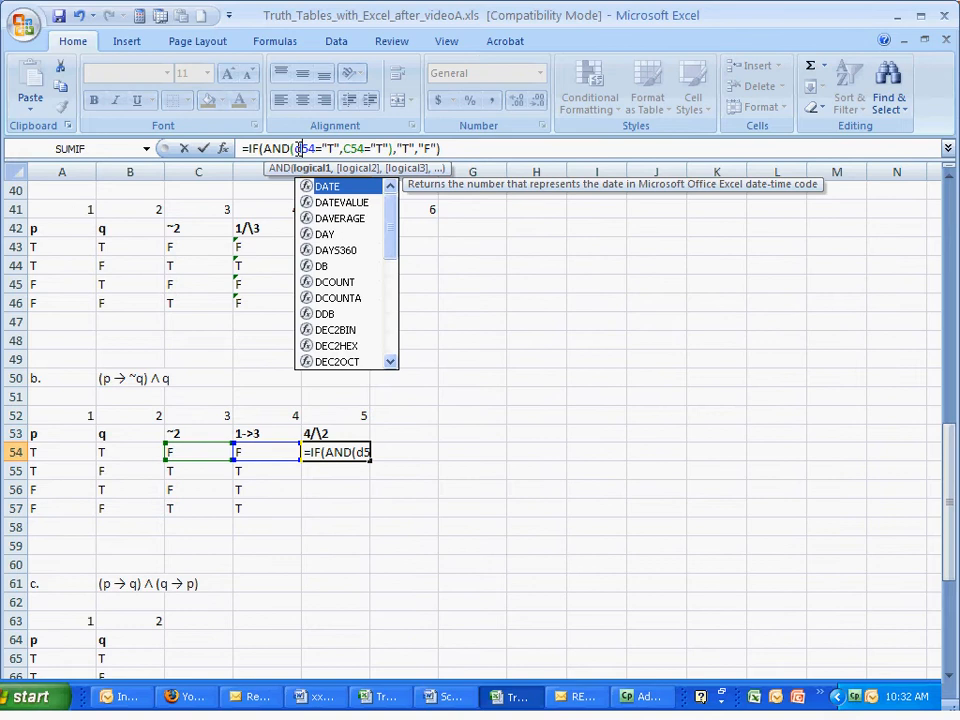
pyautogui.press('Right')
pyautogui.press('Right')
pyautogui.press('Right')
pyautogui.press('Right')
pyautogui.hotkey('shift', 'Right')
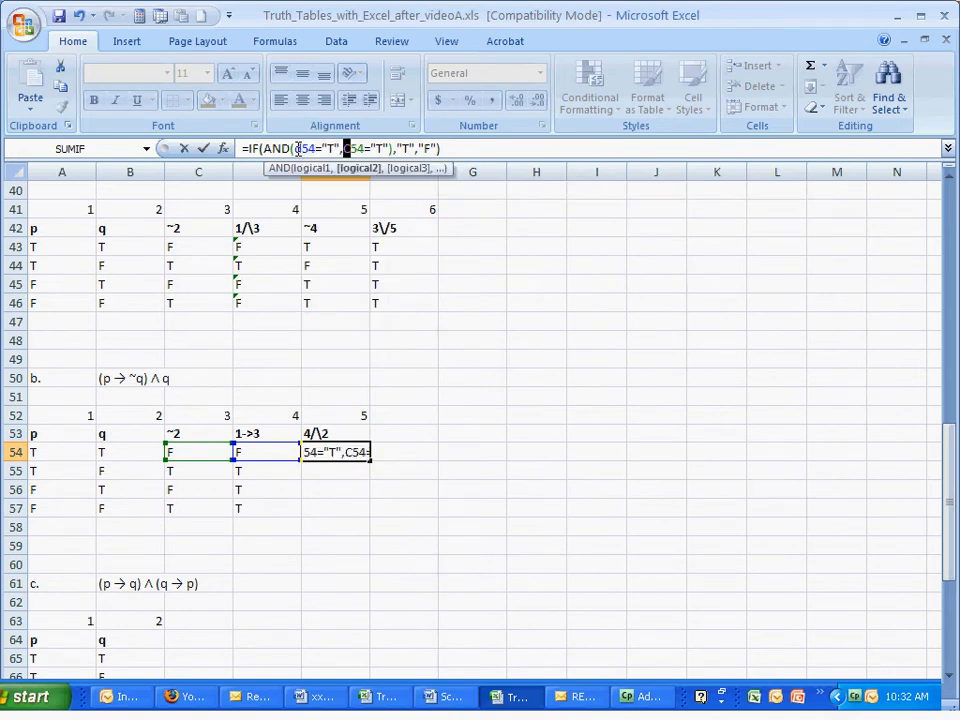
pyautogui.write('b')
pyautogui.press('Return')
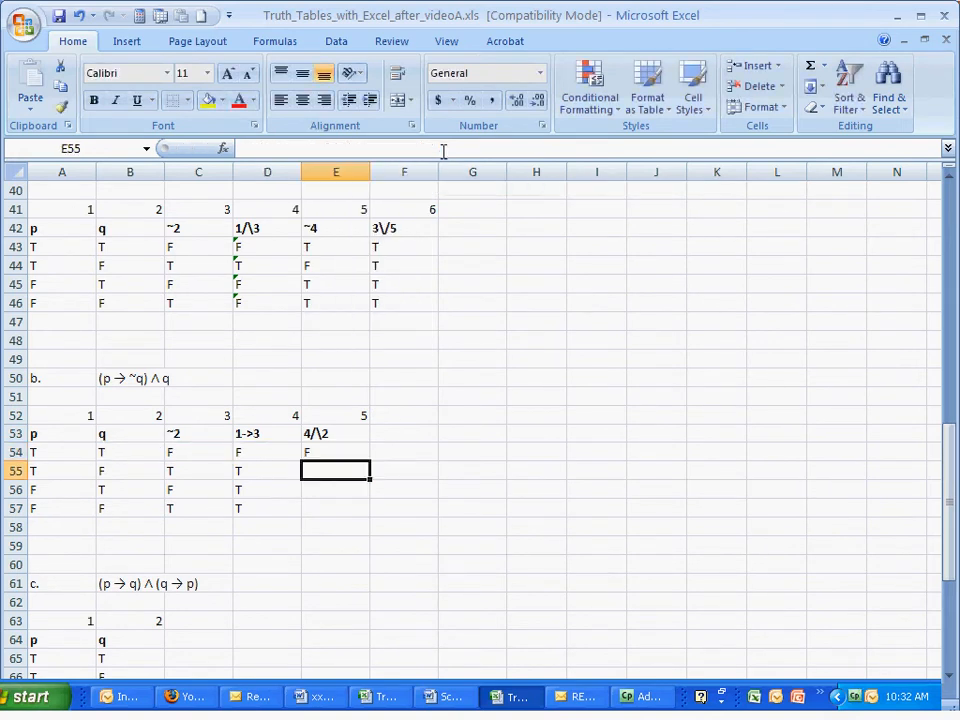
# Copy the AND formula from E54 down to E55:E57.
pyautogui.press('Up')
pyautogui.hotkey('ctrl', 'c')
pyautogui.press('Down')
pyautogui.hotkey('shift', 'Down')
pyautogui.hotkey('shift', 'Down')
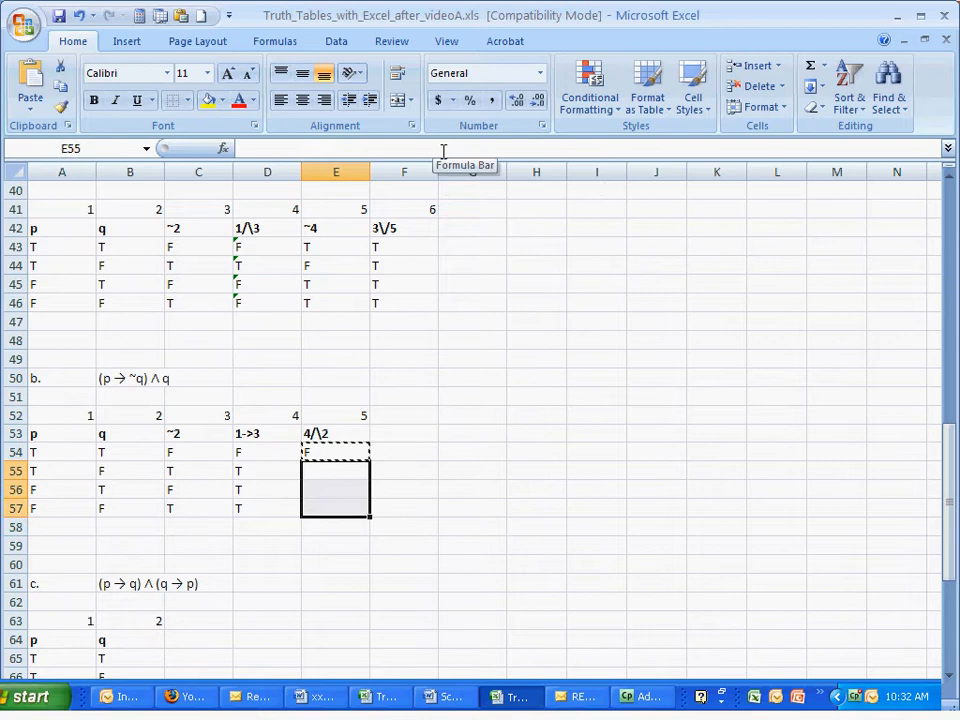
pyautogui.hotkey('ctrl', 'v')
pyautogui.press('Escape')
# Add the third column to table c, with the number 3 in C63 and the heading 1->2 in C64.
pyautogui.press('Down')
pyautogui.press('Down')
pyautogui.press('Down')
pyautogui.press('Down')
pyautogui.press('Down')
pyautogui.press('Down')
pyautogui.press('Down')
pyautogui.press('Down')
pyautogui.press('Down')
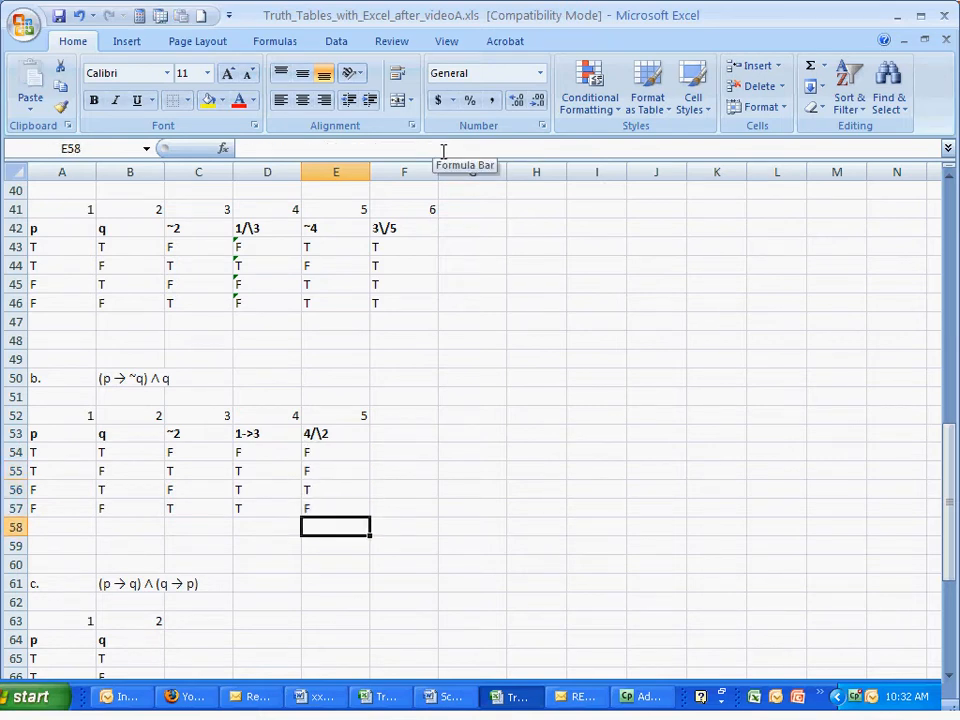
pyautogui.press('Down')
pyautogui.press('Down')
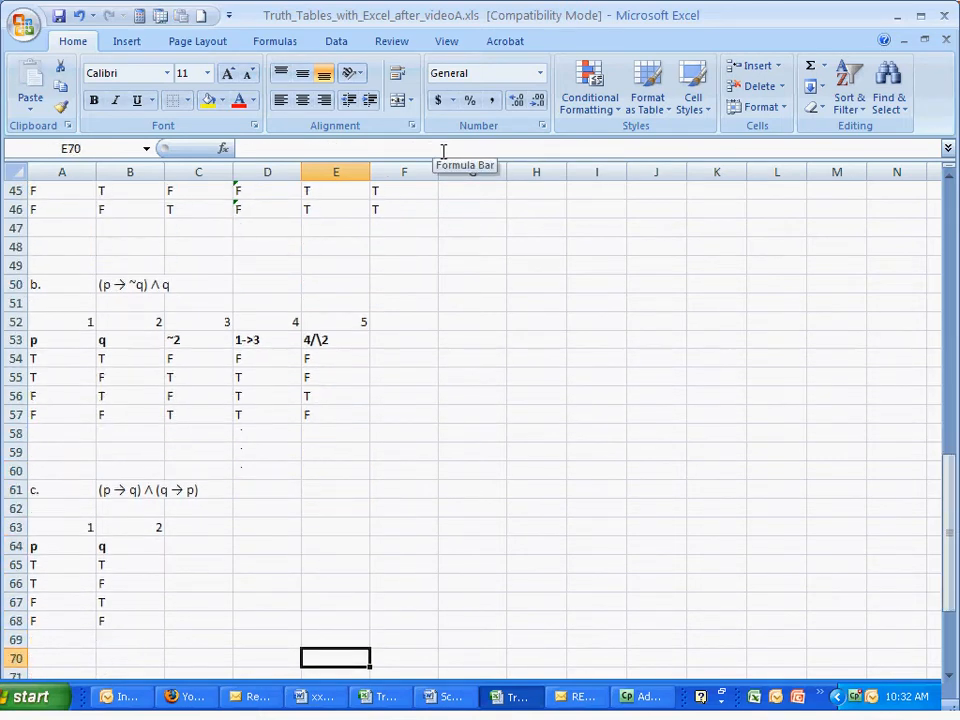
pyautogui.press('Up')
pyautogui.press('Up')
pyautogui.press('Up')
pyautogui.press('Up')
pyautogui.press('Up')
pyautogui.press('Up')
pyautogui.press('Left')
pyautogui.press('Left')
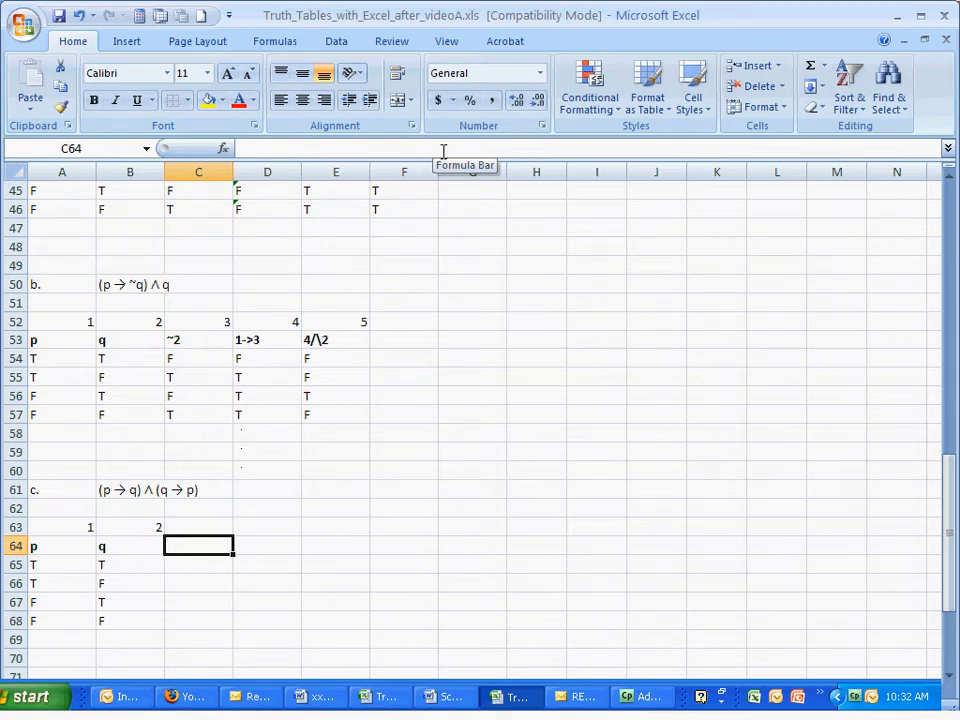
pyautogui.write('1')
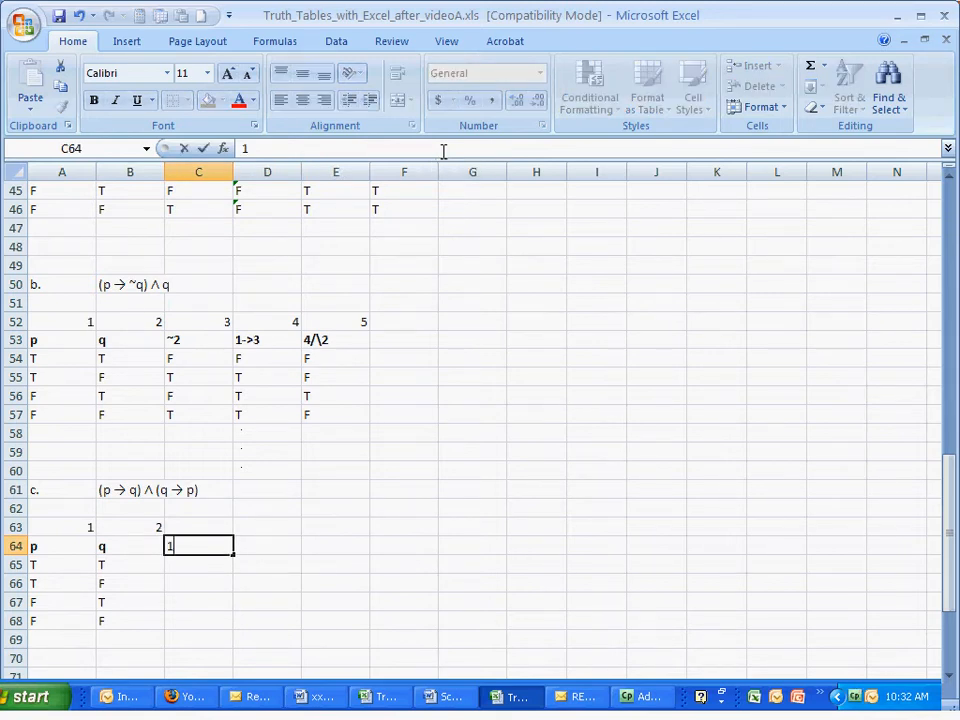
pyautogui.write('->2')
pyautogui.press('Up')
pyautogui.press('Right')
pyautogui.write('3')
# Add the fourth column to table c, with the number 4 in D63 and the heading 2->1 in D64.
pyautogui.press('Down')
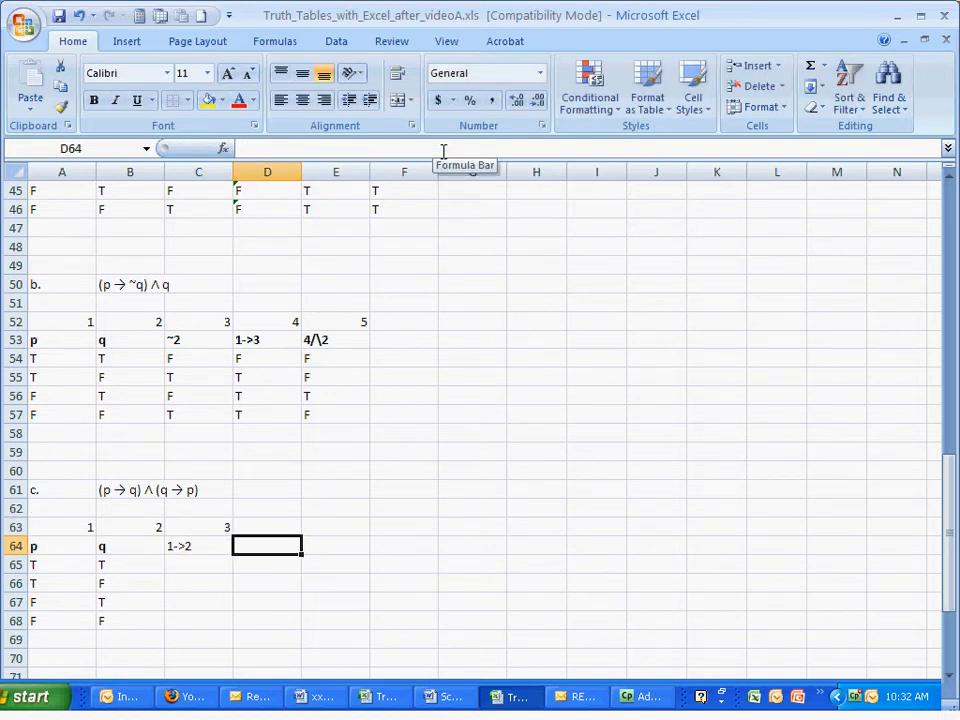
pyautogui.write('2')
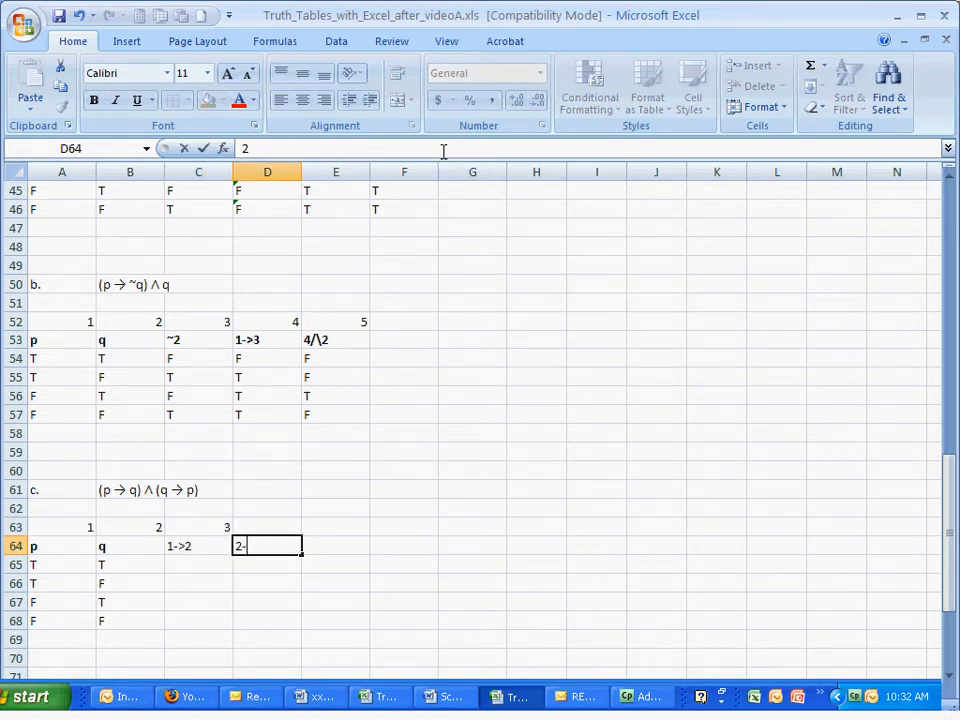
pyautogui.write('->1')
pyautogui.press('Up')
pyautogui.press('Right')
pyautogui.write('4')
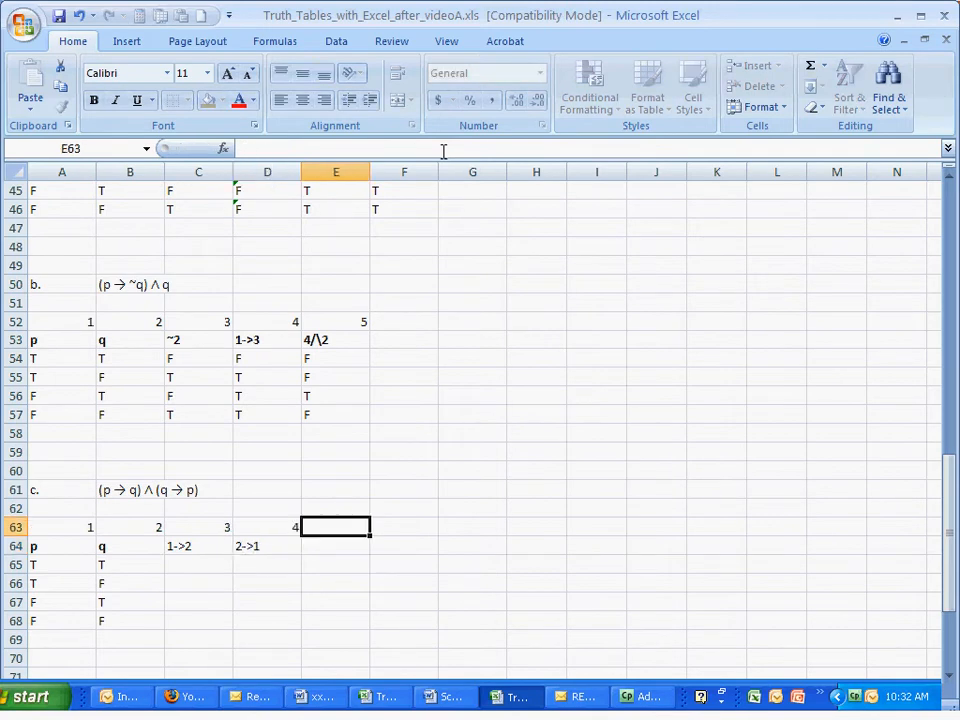
# Add the fifth column to table c, with the number 5 in E63 and the heading 3/\4 in E64.
pyautogui.press('Down')
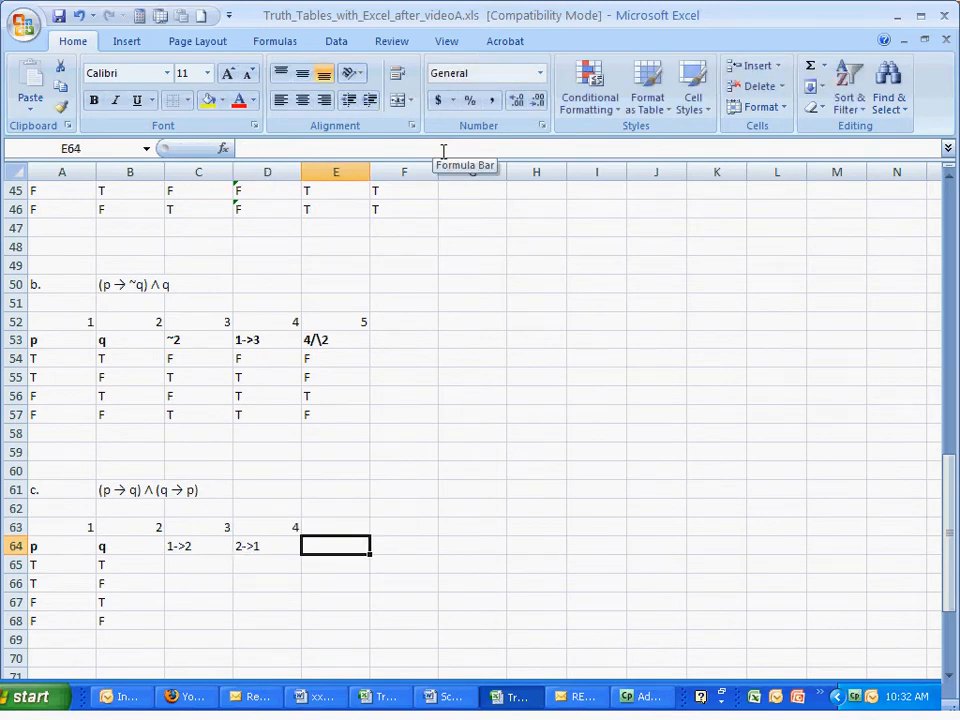
pyautogui.write('3/\\4')
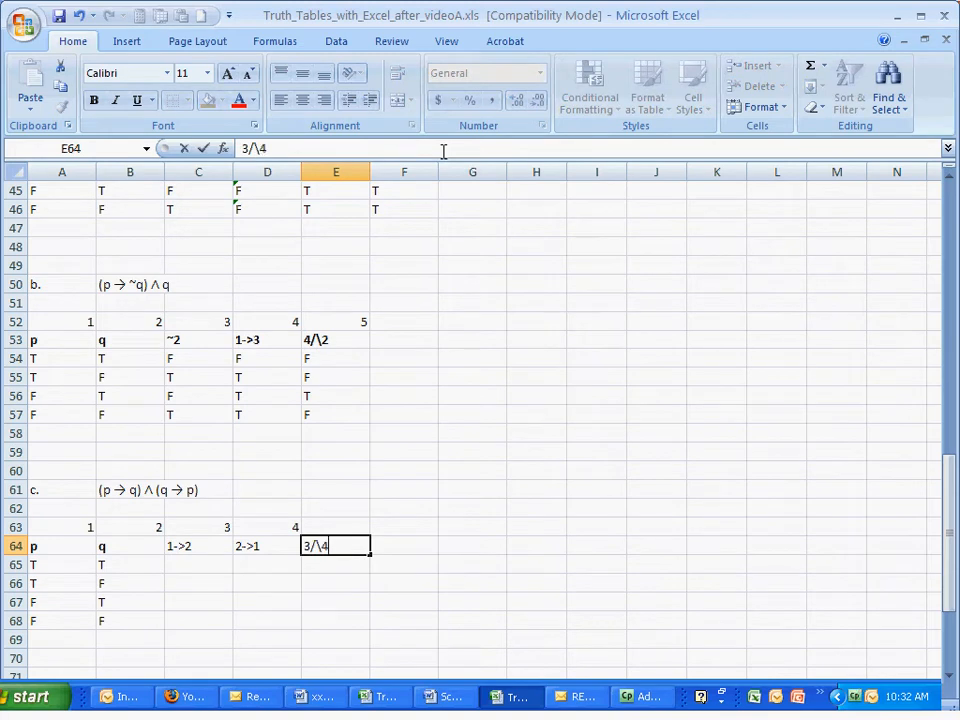
pyautogui.press('Up')
pyautogui.write('5')
# Copy the p->q formula from E2 in the reference table into C65 under the 1->2 heading.
pyautogui.press('Down')
pyautogui.press('Down')
pyautogui.press('Left')
pyautogui.press('Left')
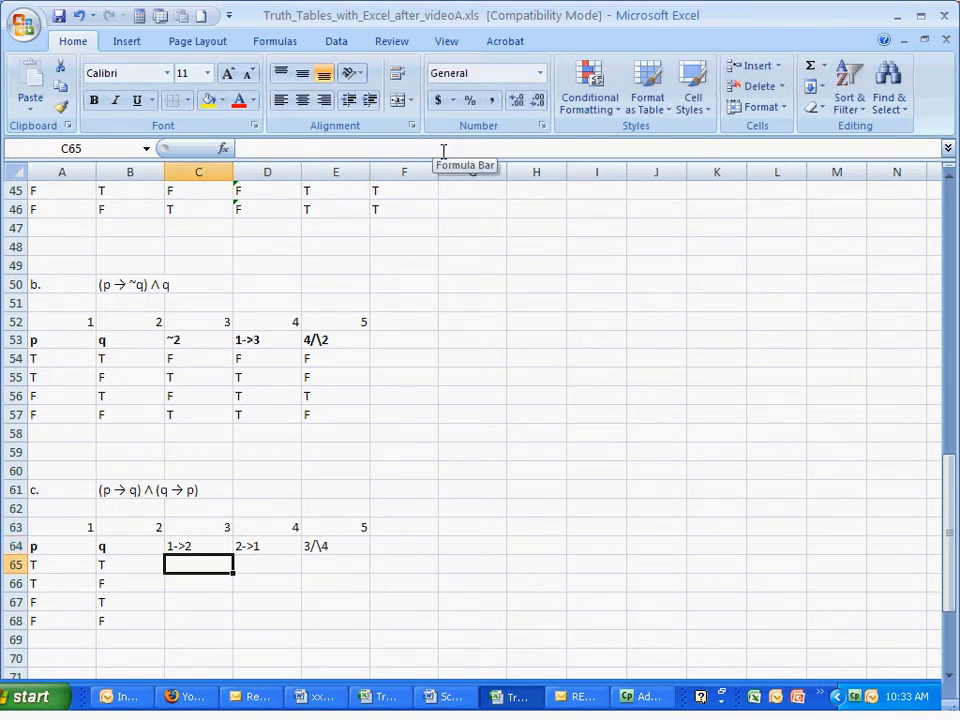
pyautogui.scroll(9, 454, 297)
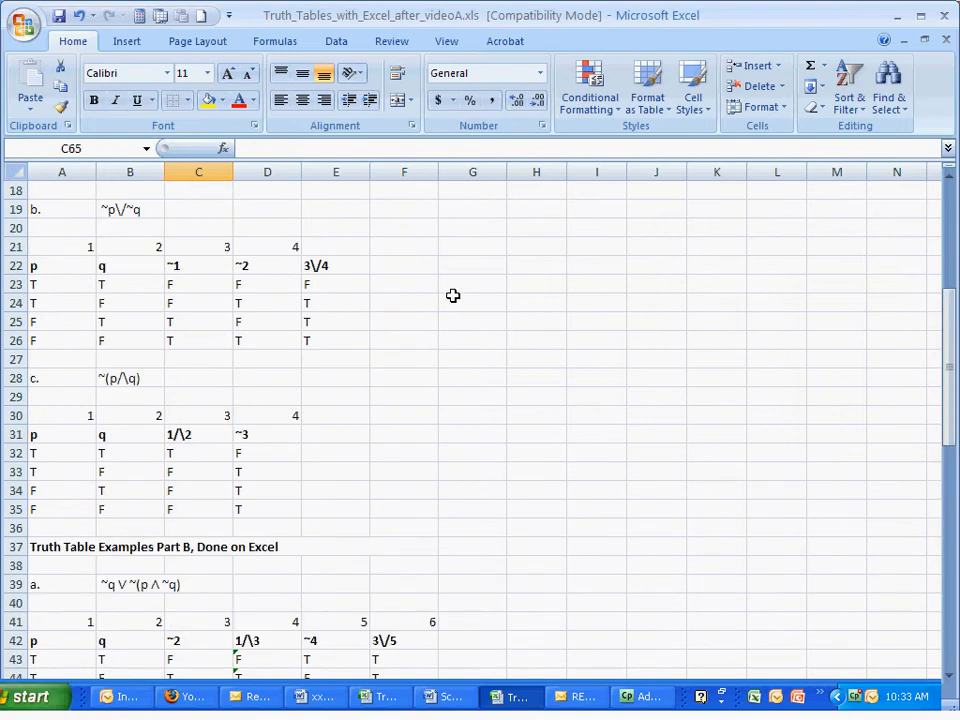
pyautogui.scroll(6, 453, 295)
pyautogui.click(343, 212)
pyautogui.scroll(-5, 345, 286)
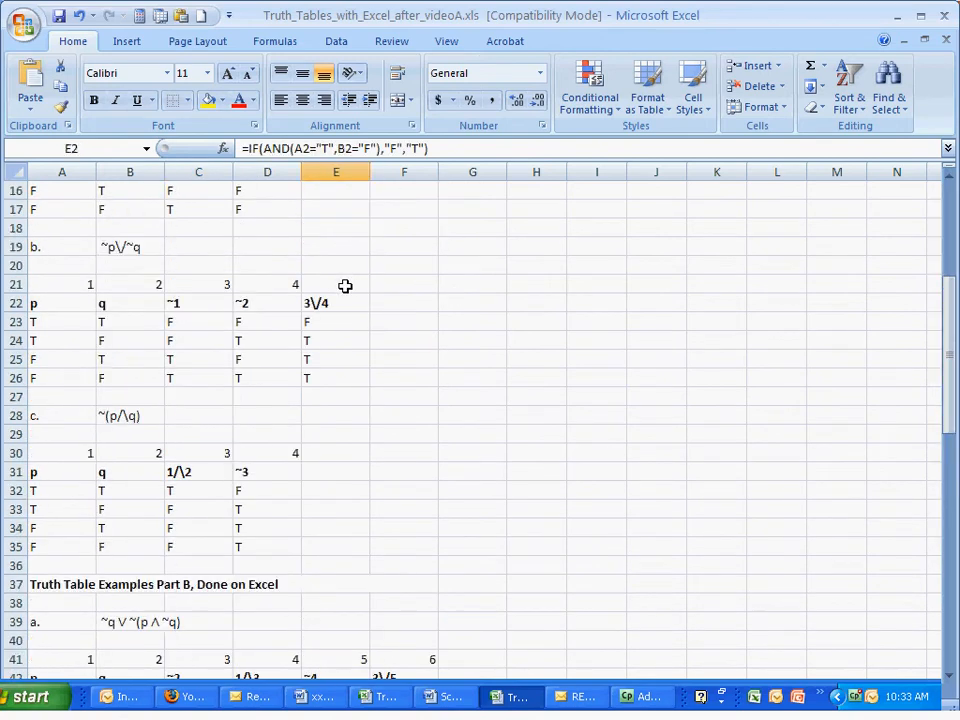
pyautogui.scroll(-12, 345, 286)
pyautogui.click(215, 428)
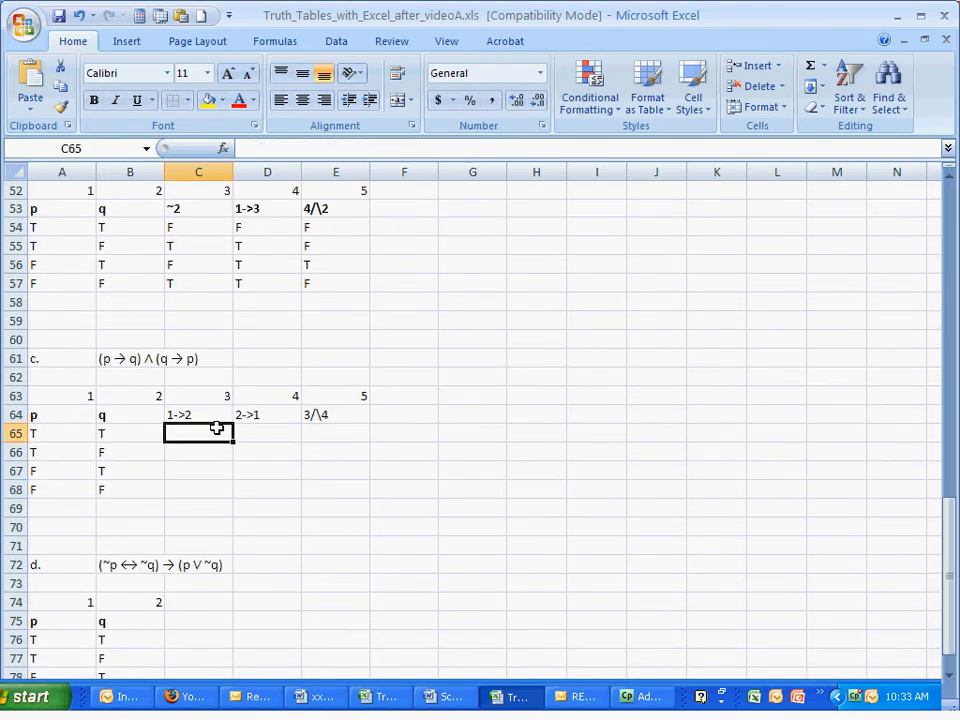
pyautogui.hotkey('ctrl', 'v')
# Replace the two broken references of the conditional formula in C65 with A65 and B65.
pyautogui.moveTo(327, 148); pyautogui.dragTo(294, 148)
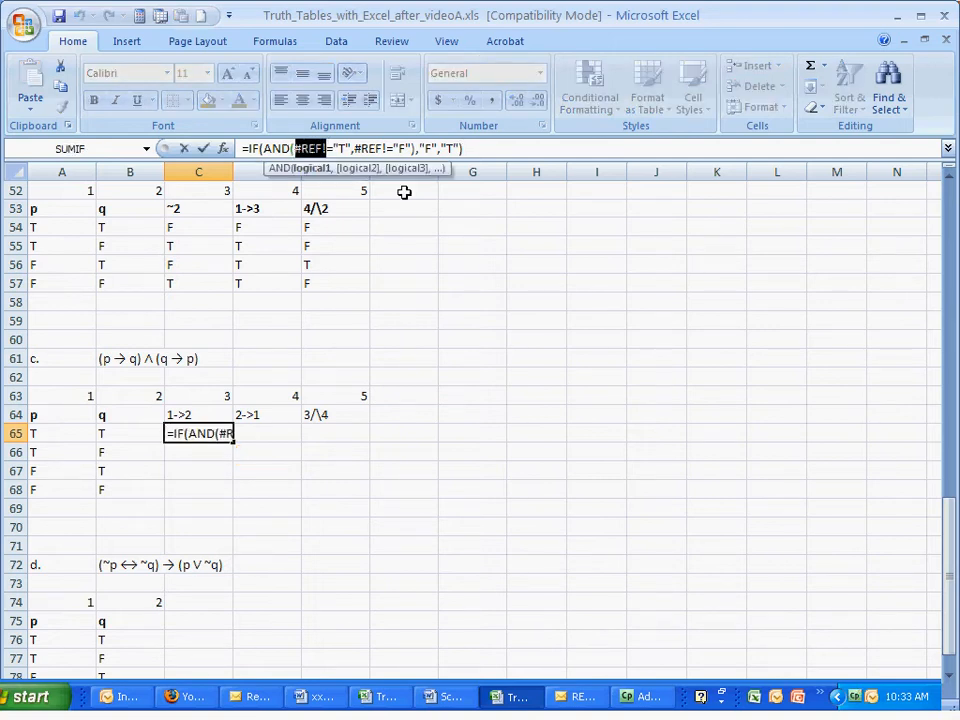
pyautogui.write('a65')
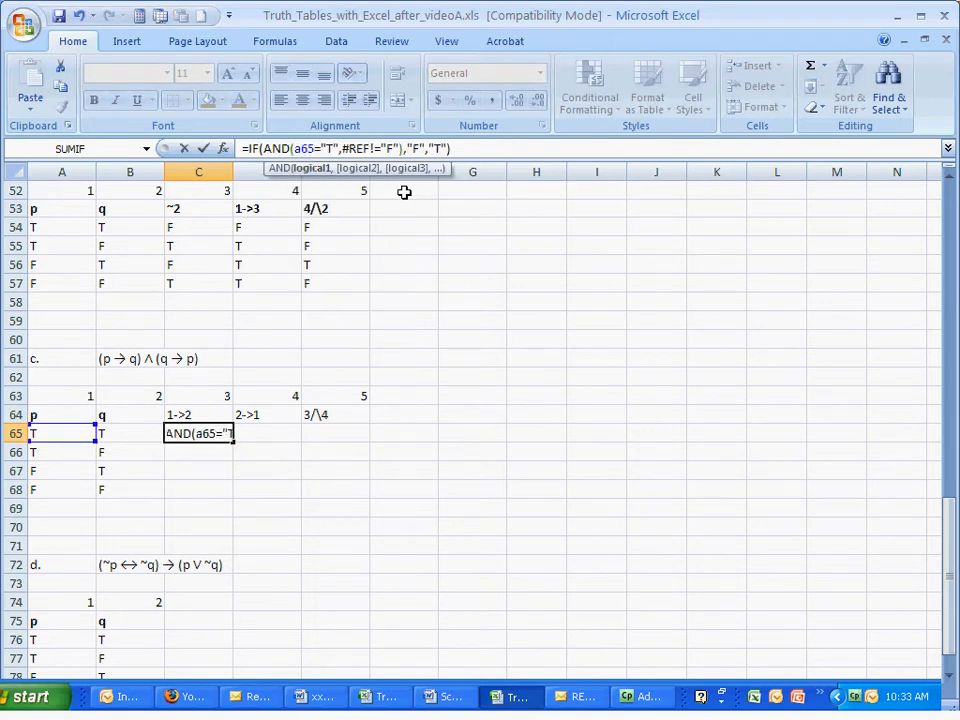
pyautogui.press('Right')
pyautogui.press('Right')
pyautogui.press('Right')
pyautogui.press('Right')
pyautogui.press('Right')
pyautogui.hotkey('shift', 'Right')
pyautogui.hotkey('shift', 'Right')
pyautogui.hotkey('shift', 'Right')
pyautogui.hotkey('shift', 'Right')
pyautogui.hotkey('shift', 'Right')
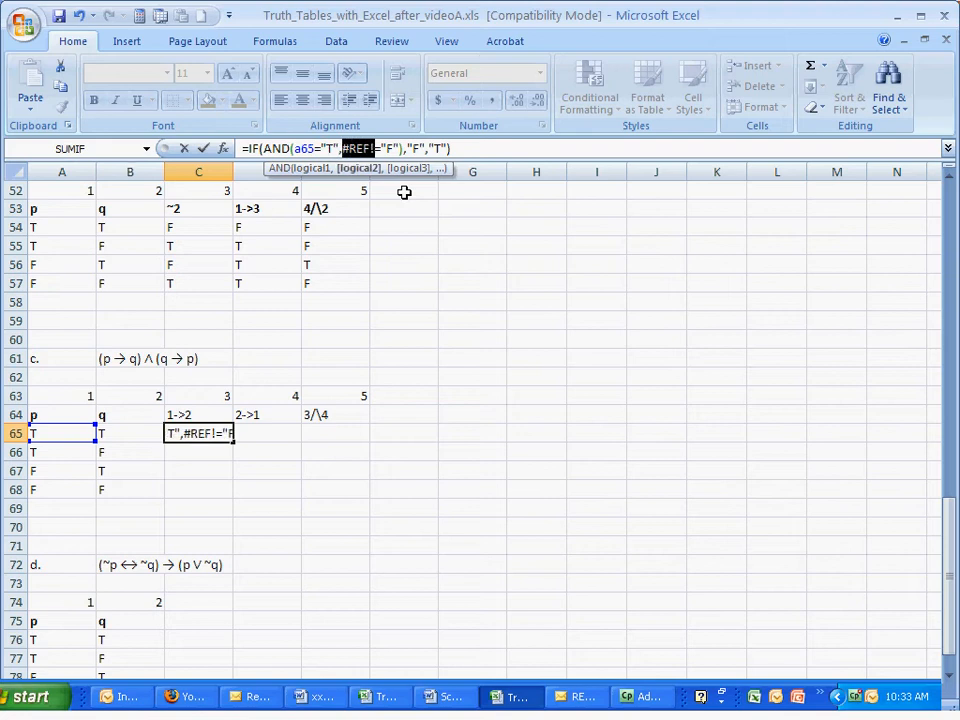
pyautogui.write('b65')
pyautogui.press('Return')
# Copy the conditional formula from C65 down to C66:C68.
pyautogui.press('Up')
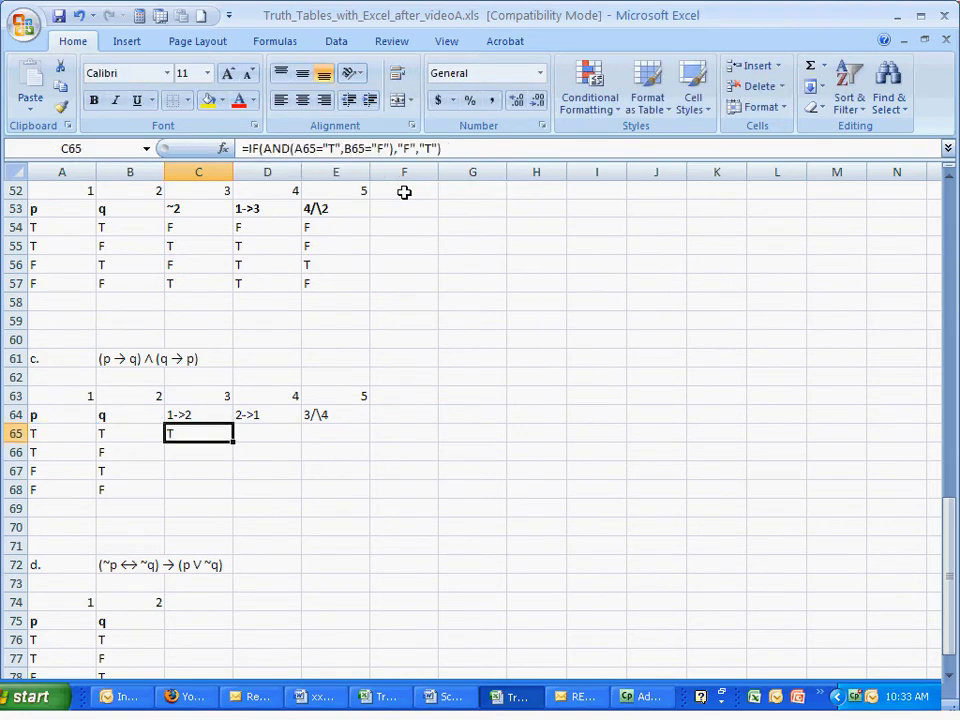
pyautogui.hotkey('ctrl', 'c')
pyautogui.press('Down')
pyautogui.hotkey('shift', 'Down')
pyautogui.hotkey('shift', 'Down')
pyautogui.hotkey('ctrl', 'v')
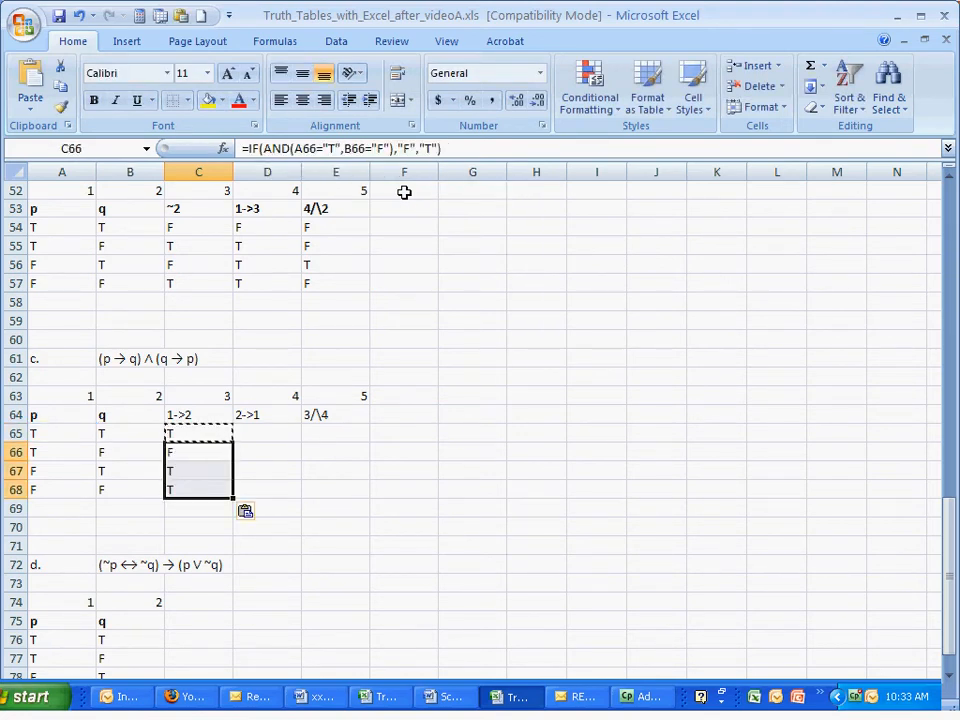
pyautogui.press('Escape')
# Copy the conditional formula from C65 into D65 and change its second reference to A65.
pyautogui.press('Up')
pyautogui.press('Up')
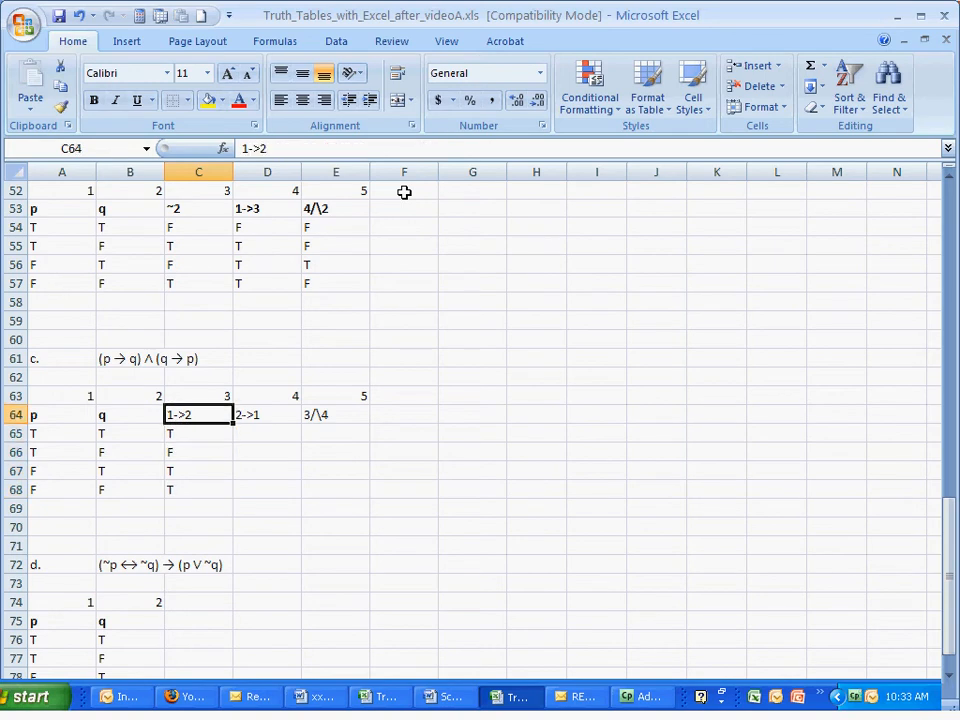
pyautogui.press('Down')
pyautogui.hotkey('ctrl', 'c')
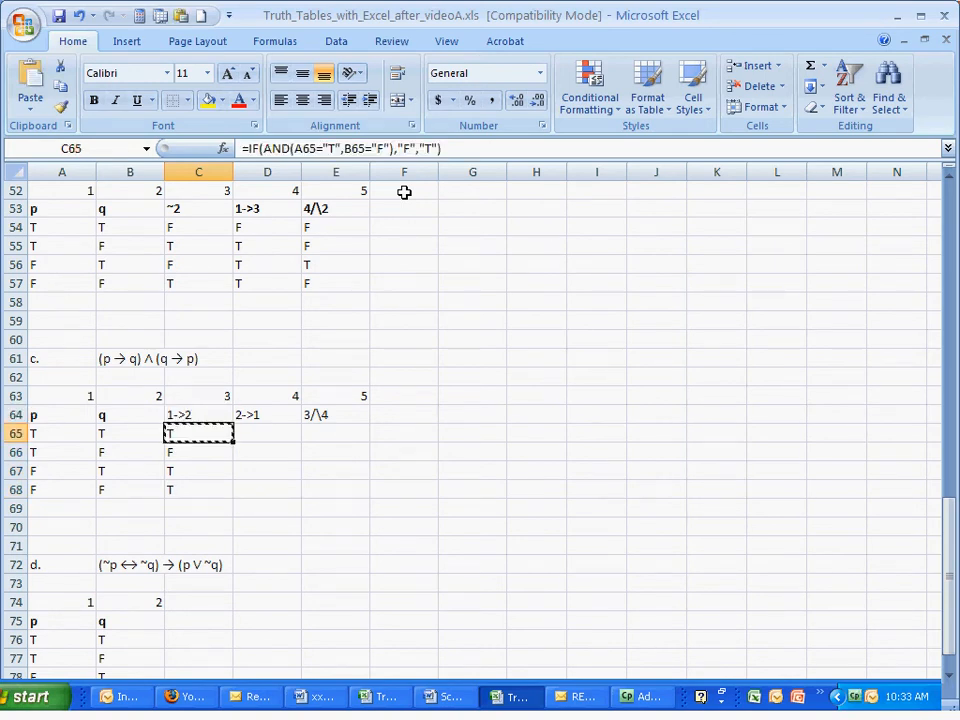
pyautogui.press('Right')
pyautogui.hotkey('ctrl', 'v')
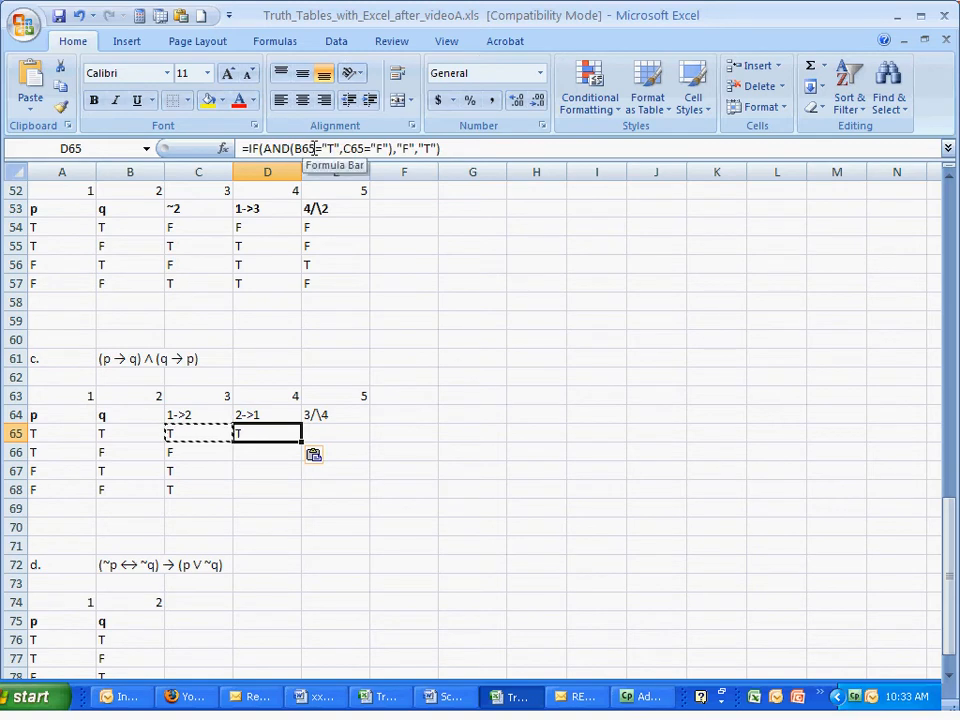
pyautogui.click(345, 148)
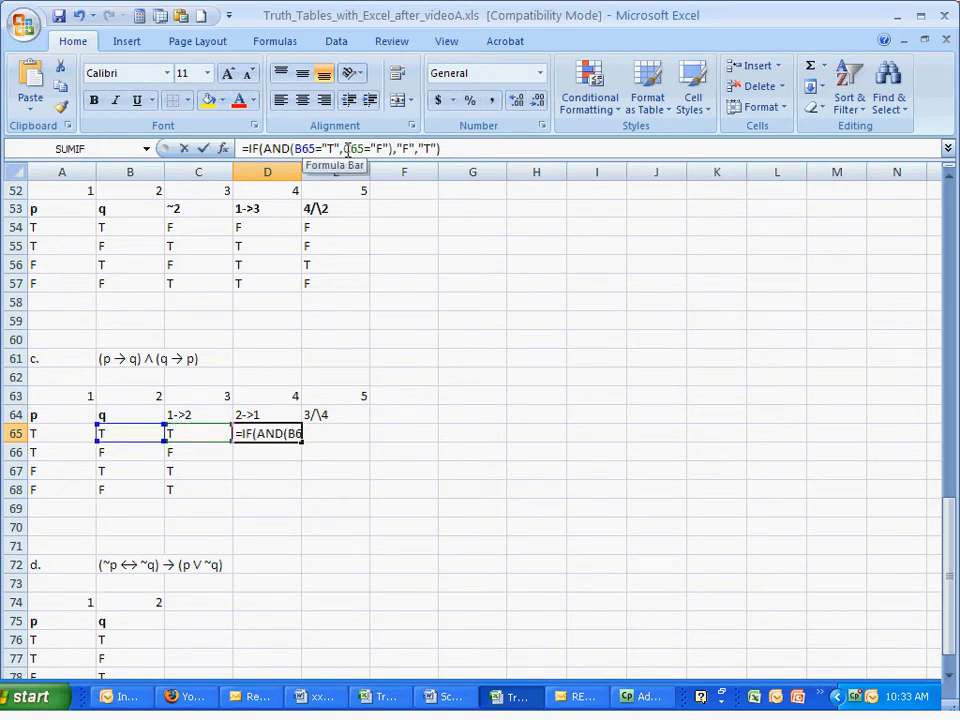
pyautogui.write('a')
pyautogui.press('Return')
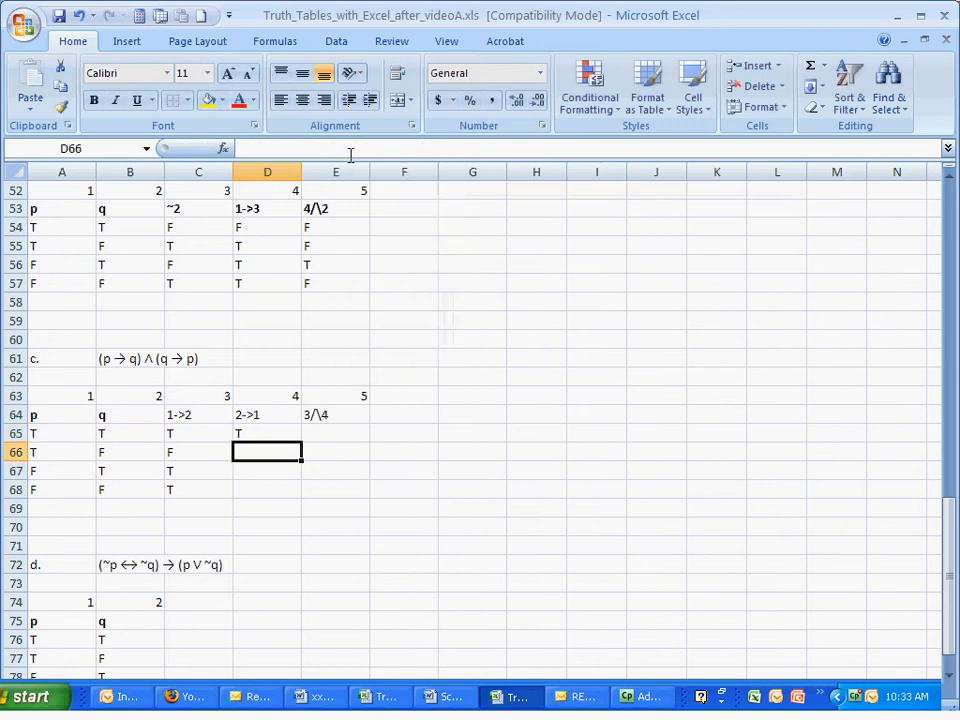
# Copy the 2->1 formula from D65 down to D66:D68.
pyautogui.press('Up')
pyautogui.hotkey('ctrl', 'c')
pyautogui.press('Down')
pyautogui.hotkey('shift', 'Down')
pyautogui.hotkey('shift', 'Down')
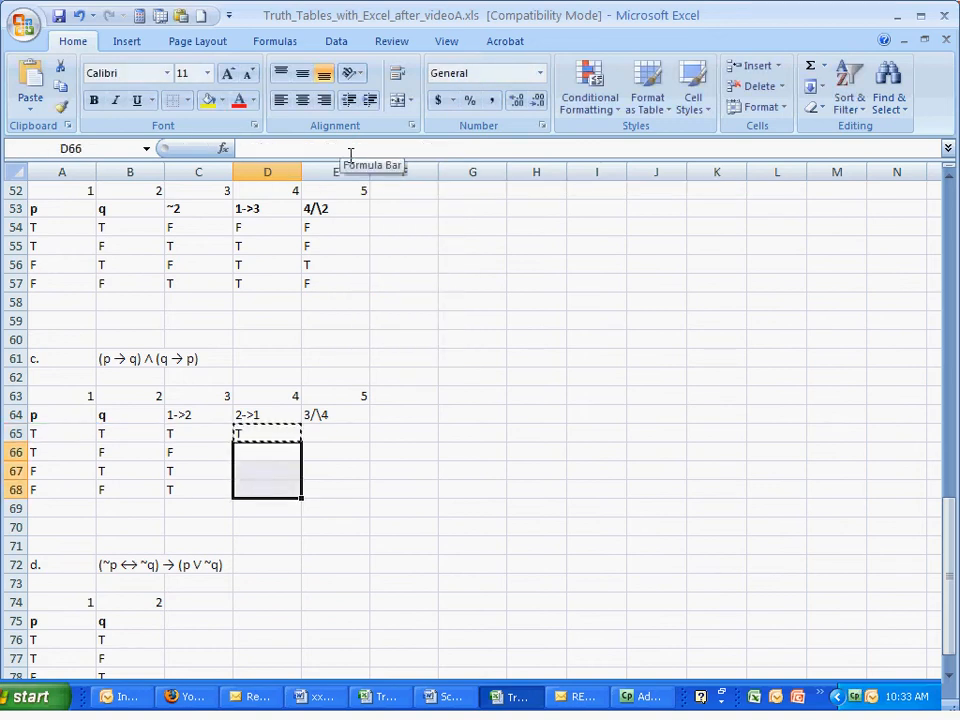
pyautogui.hotkey('ctrl', 'v')
pyautogui.press('Escape')
# Copy the p/\q formula from D2 in the reference table into E65 under the 3/\4 heading.
pyautogui.press('Up')
pyautogui.press('Right')
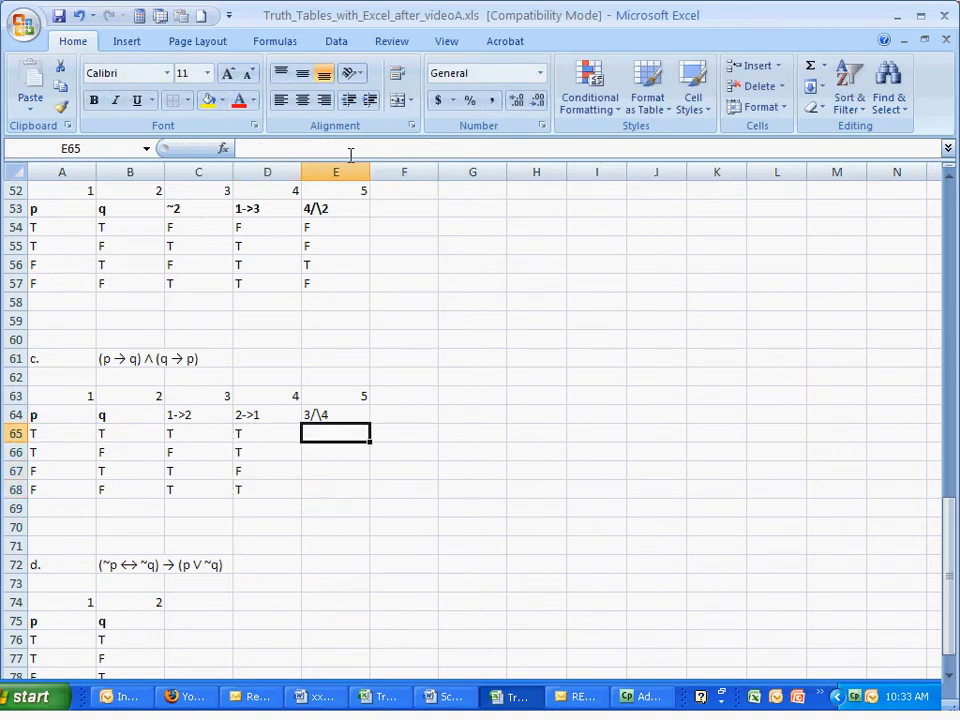
pyautogui.scroll(1, 890, 314)
pyautogui.scroll(16, 890, 314)
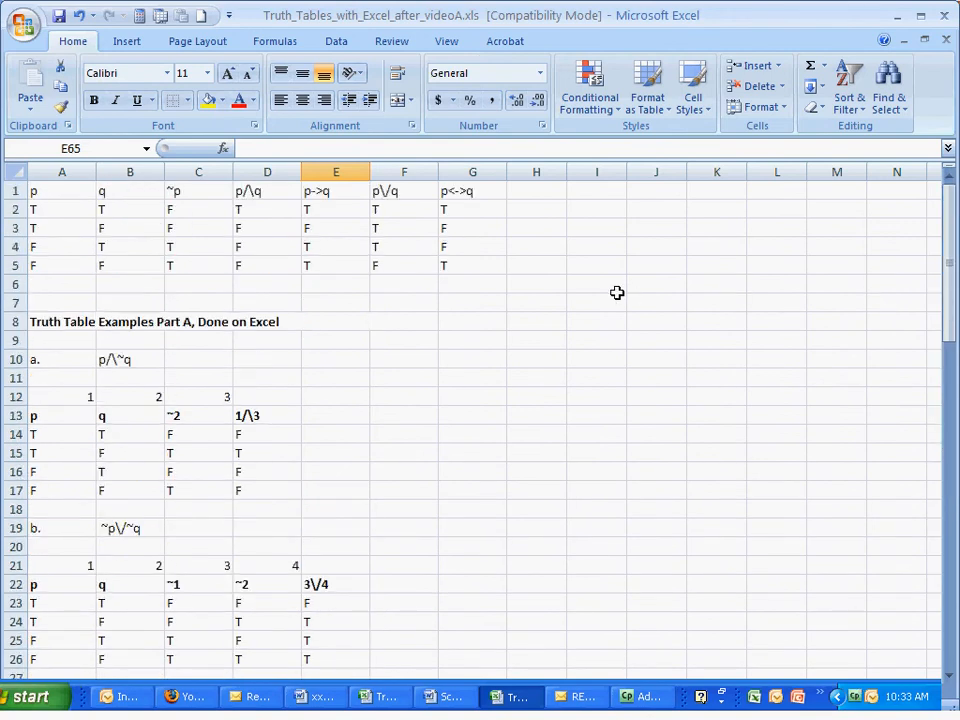
pyautogui.click(275, 212)
pyautogui.hotkey('ctrl', 'c')
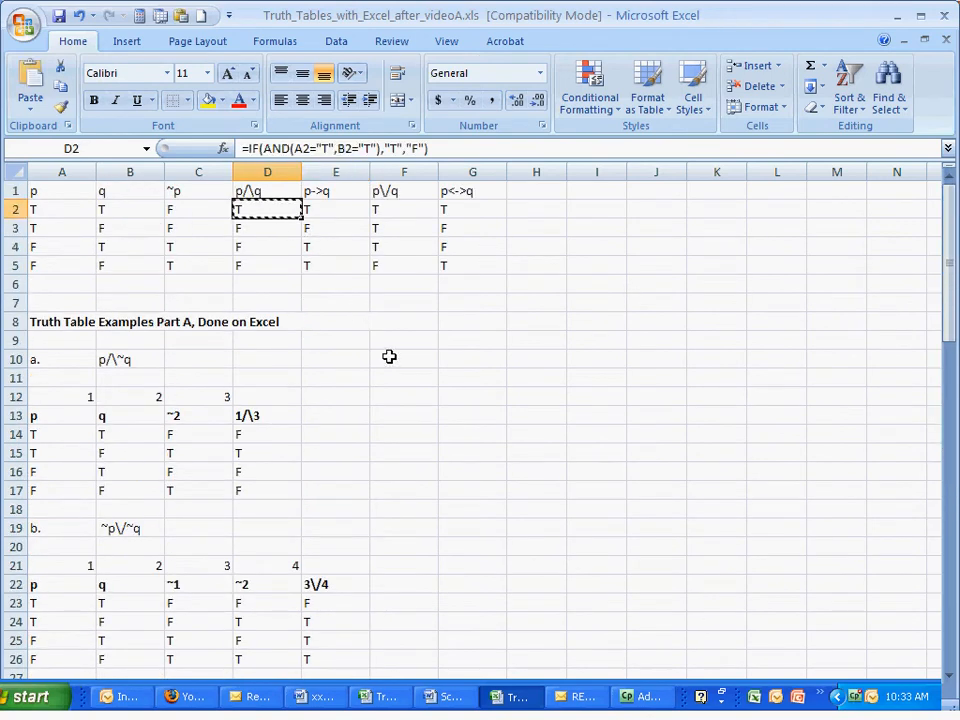
pyautogui.scroll(-18, 390, 356)
pyautogui.scroll(-1, 334, 317)
pyautogui.click(364, 318)
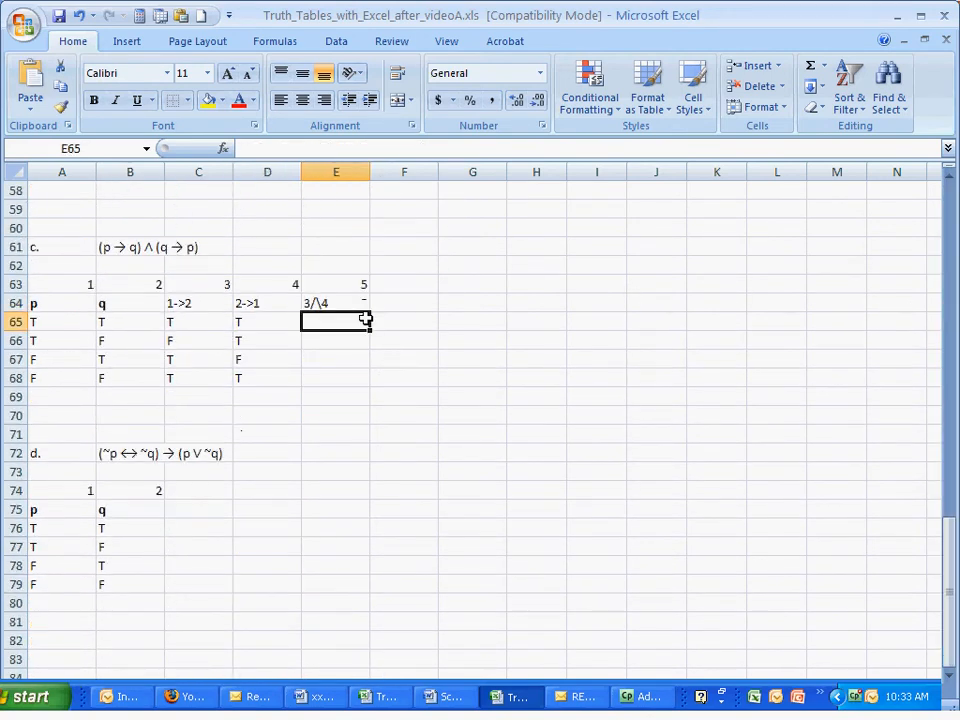
pyautogui.hotkey('ctrl', 'v')
pyautogui.keyDown('ctrl'); pyautogui.scroll(1, 343, 354); pyautogui.keyUp('ctrl')
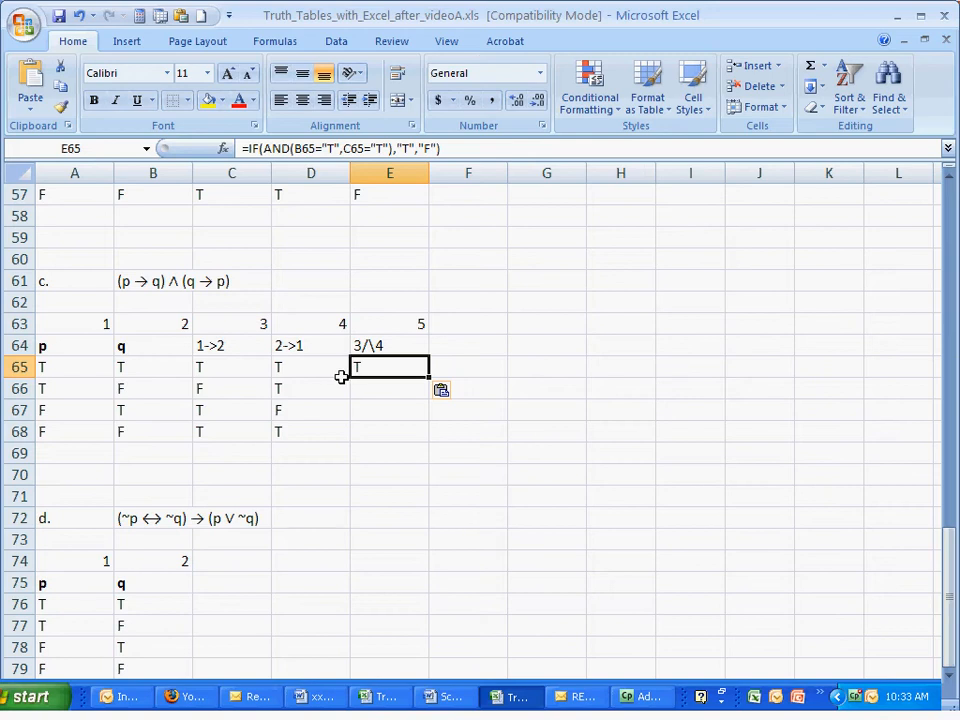
# Change the references of the AND formula in E65 to C65 and D65.
pyautogui.click(298, 148)
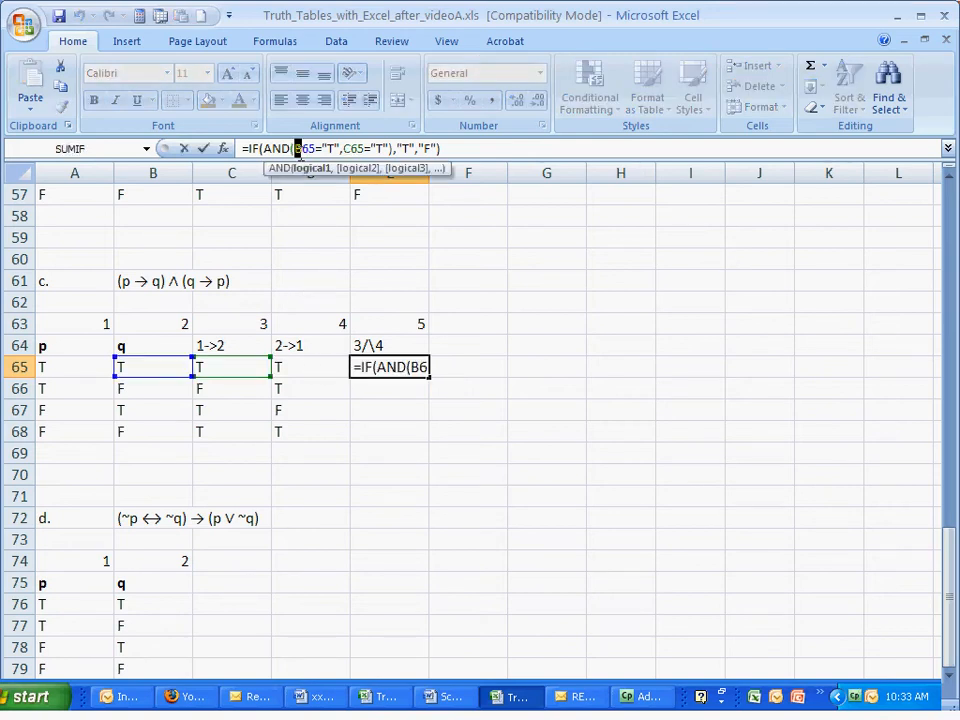
pyautogui.write('c')
pyautogui.press('Right')
pyautogui.press('Right')
pyautogui.press('Right')
pyautogui.press('Right')
pyautogui.press('Right')
pyautogui.press('Right')
pyautogui.press('Right')
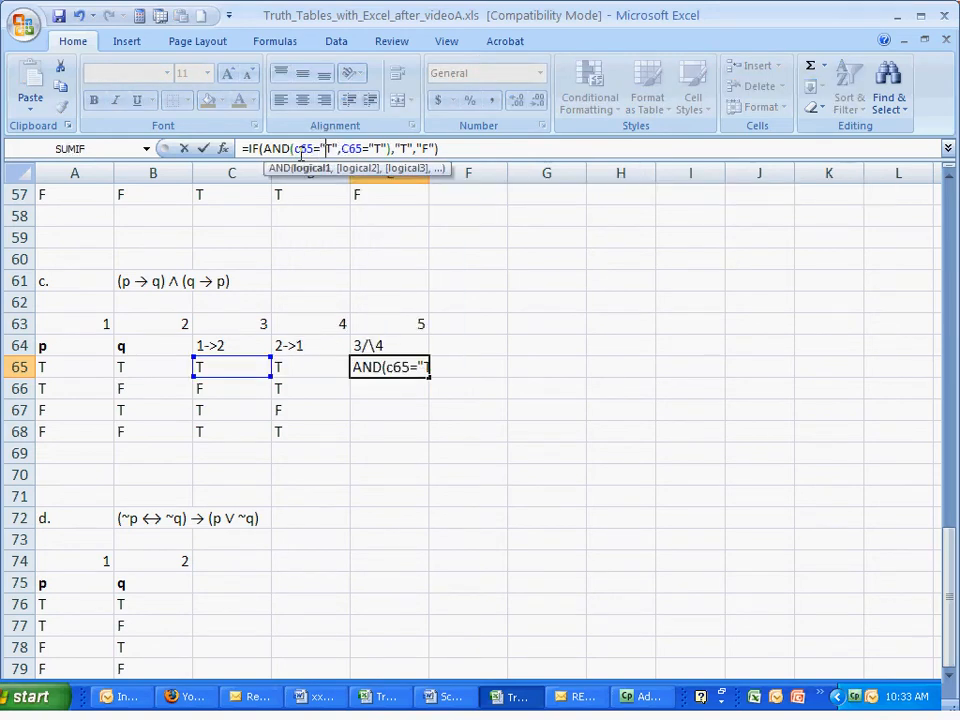
pyautogui.write('d')
pyautogui.press('Return')
# Copy the AND formula from E65 down to E66:E68 to complete table c.
pyautogui.press('Up')
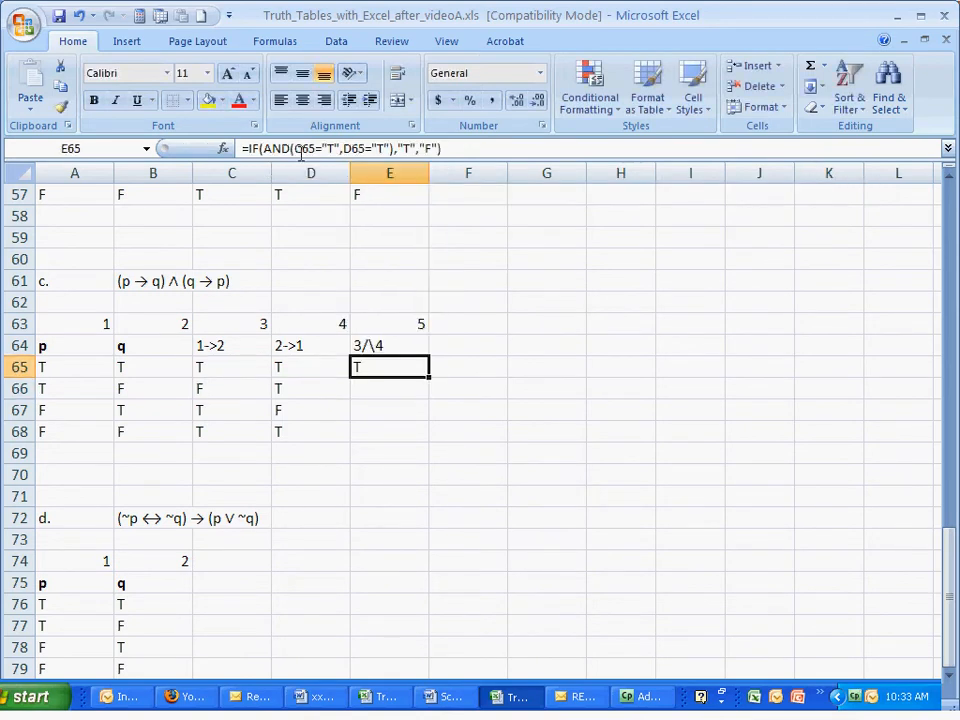
pyautogui.hotkey('ctrl', 'c')
pyautogui.press('Down')
pyautogui.hotkey('shift', 'Down')
pyautogui.hotkey('shift', 'Down')
pyautogui.hotkey('ctrl', 'v')
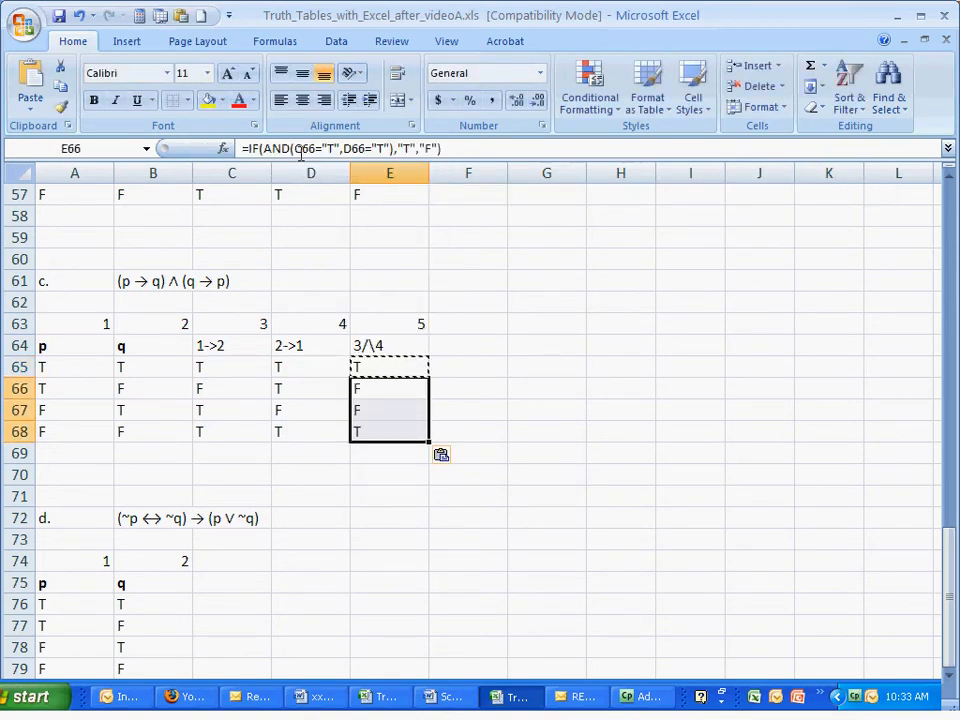
pyautogui.press('Escape')
pyautogui.press('Down')
pyautogui.press('Down')
pyautogui.press('Down')
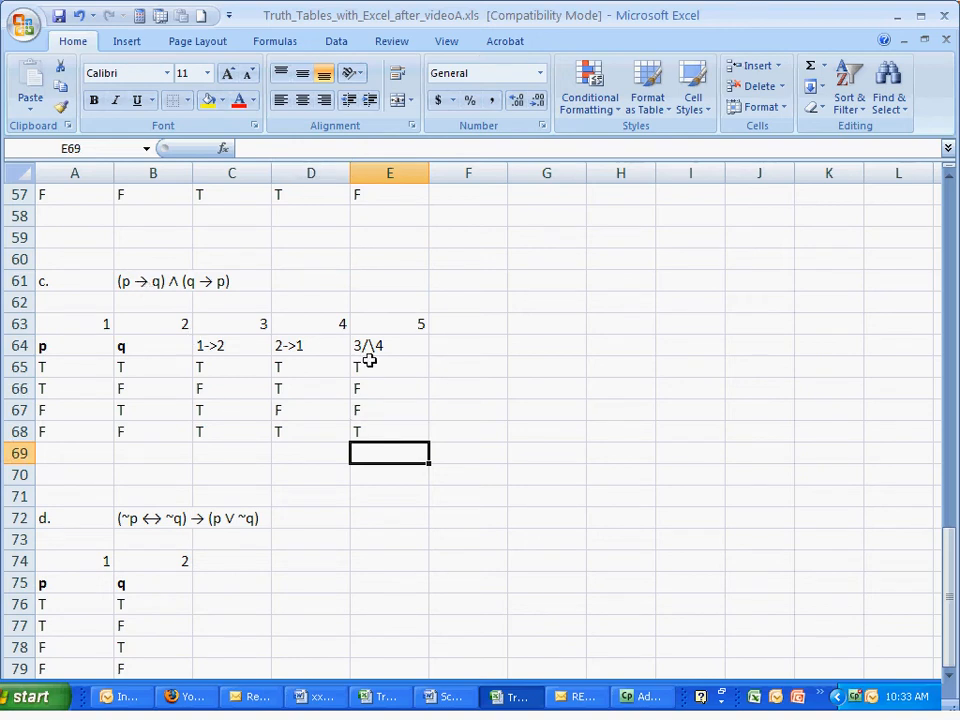
pyautogui.scroll(-2, 381, 409)
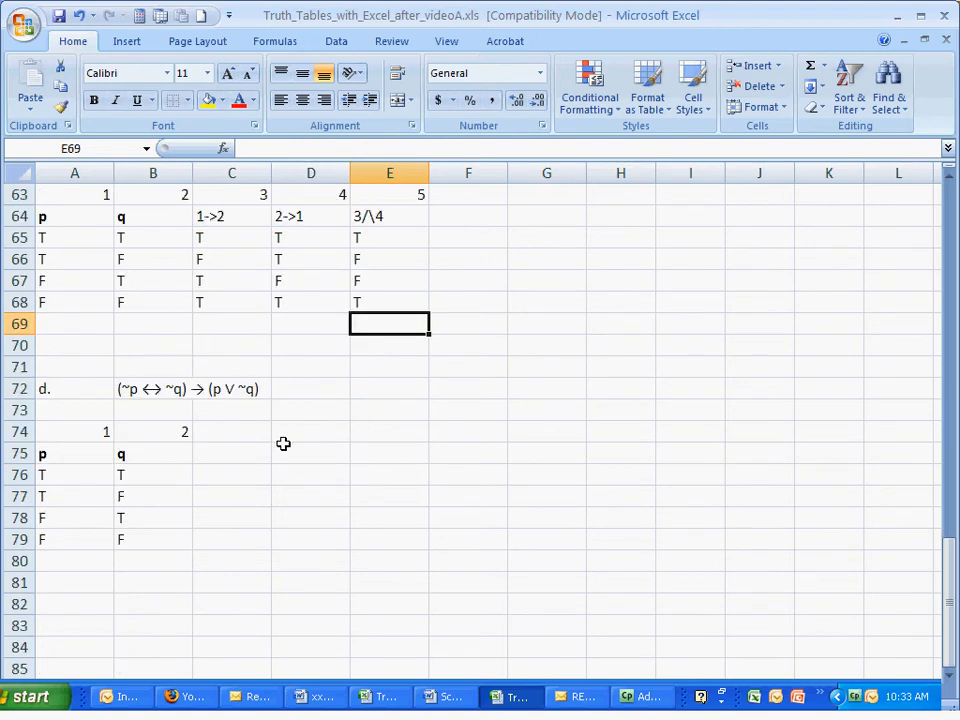
# Enter the headings ~1 in C75 and ~2 in D75 of table d, with column numbers 3 and 4 above them.
pyautogui.click(230, 455)
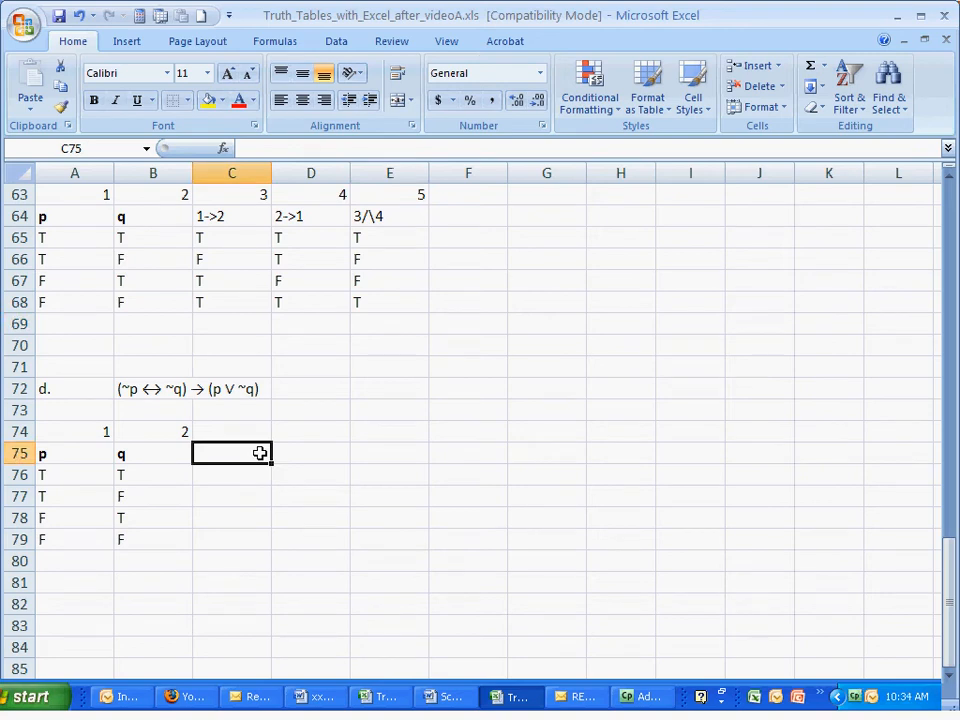
pyautogui.write('~1')
pyautogui.press('Up')
pyautogui.write('3')
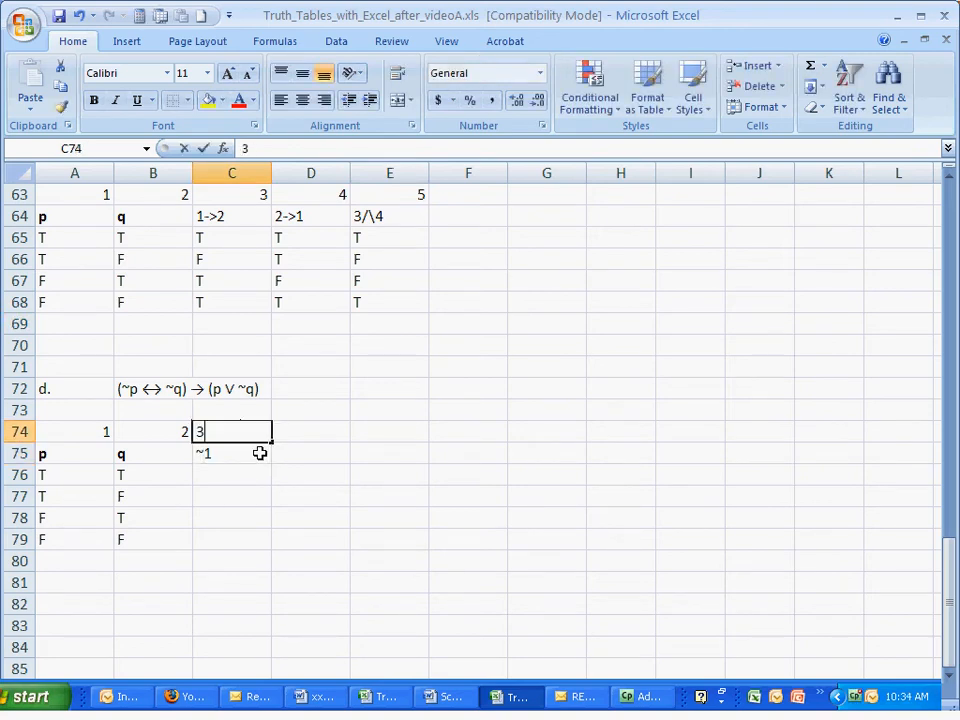
pyautogui.press('Return')
pyautogui.press('Right')
pyautogui.write('~')
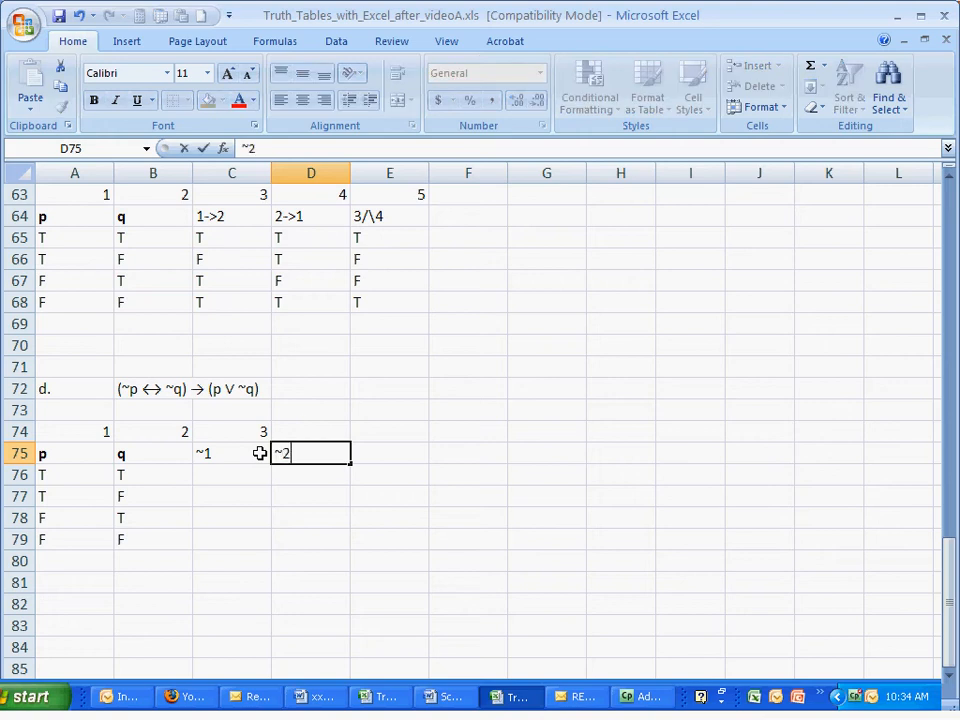
pyautogui.write('2')
pyautogui.press('Up')
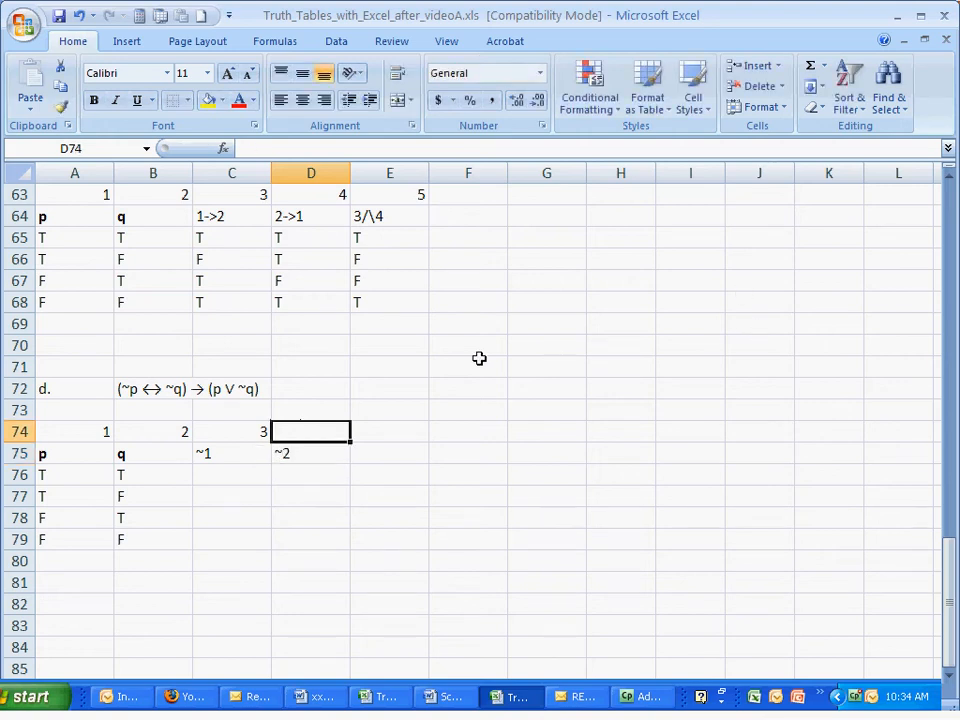
pyautogui.write('4')
pyautogui.press('Return')
# Enter the heading 3<->4 in E75 with column number 5 in E74.
pyautogui.press('Right')
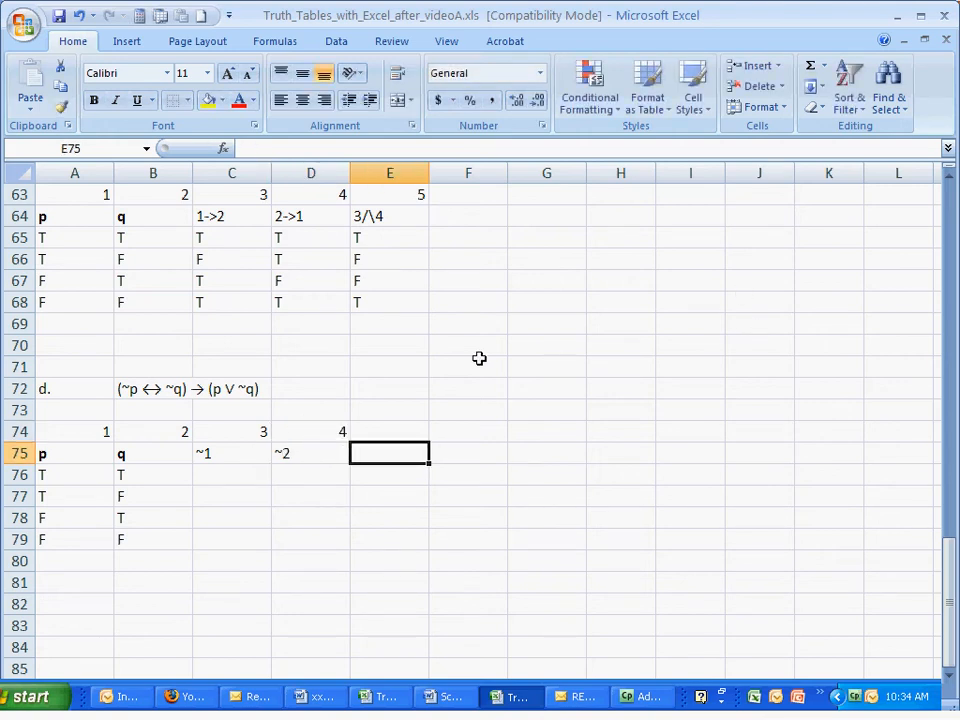
pyautogui.write('3')
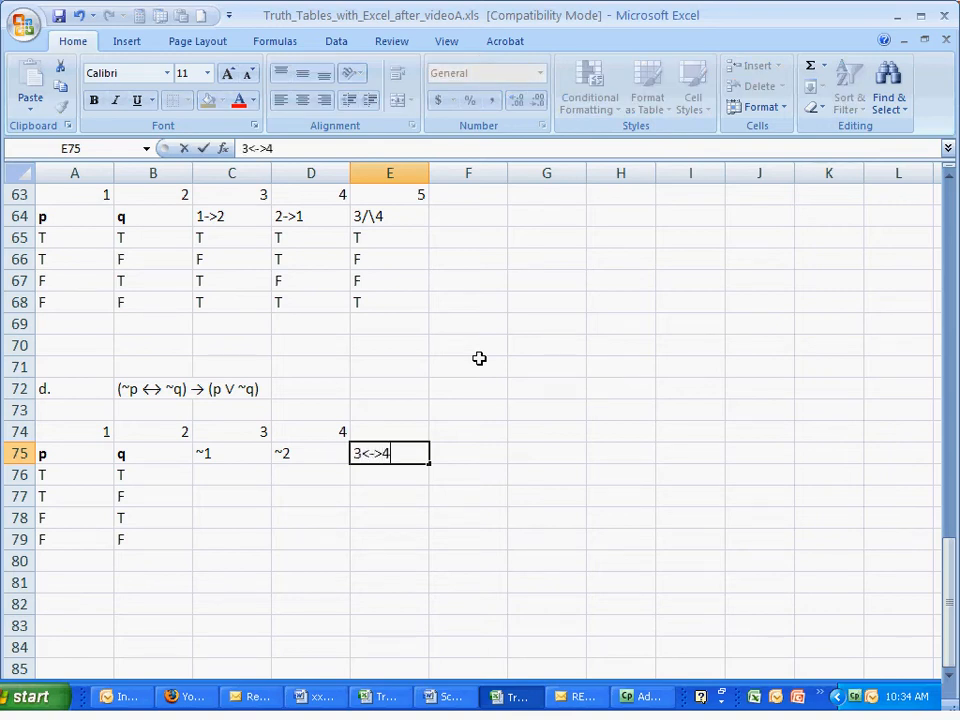
pyautogui.write('<->4')
pyautogui.press('Up')
pyautogui.write('5')
pyautogui.press('Return')
# Enter the heading 1\/4 in F75 with column number 6 in F74.
pyautogui.press('Right')
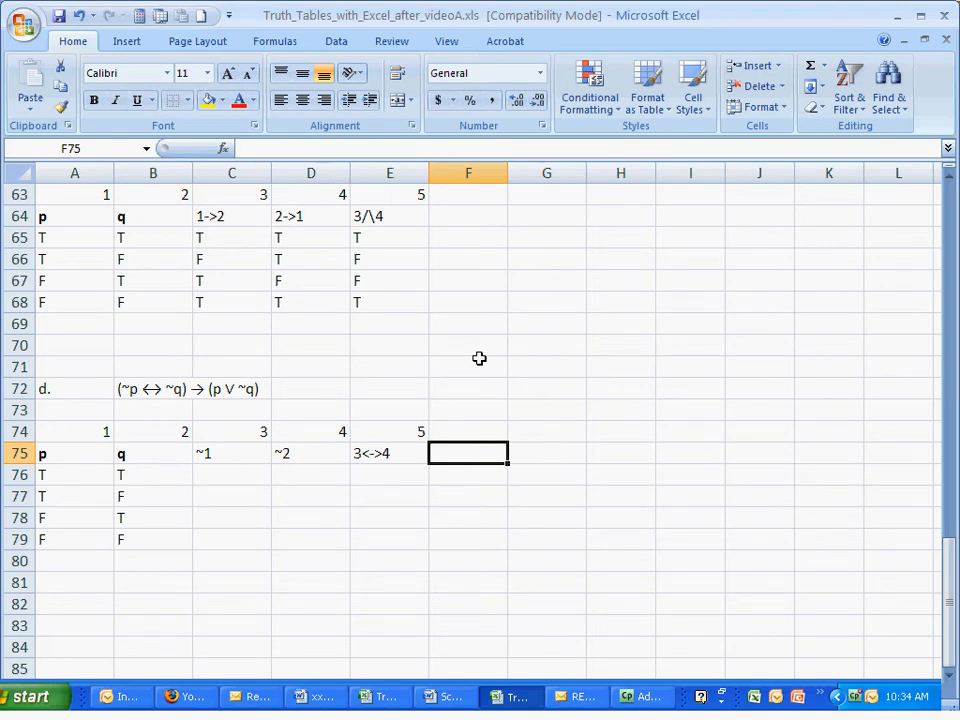
pyautogui.write('`')
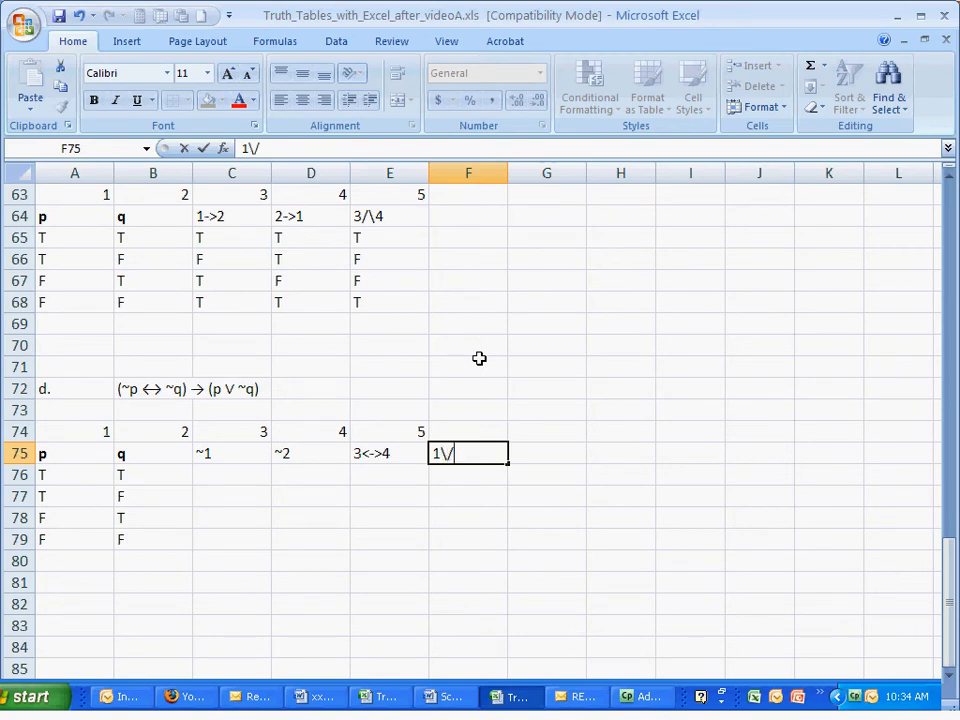
pyautogui.press('Up')
pyautogui.write('6')
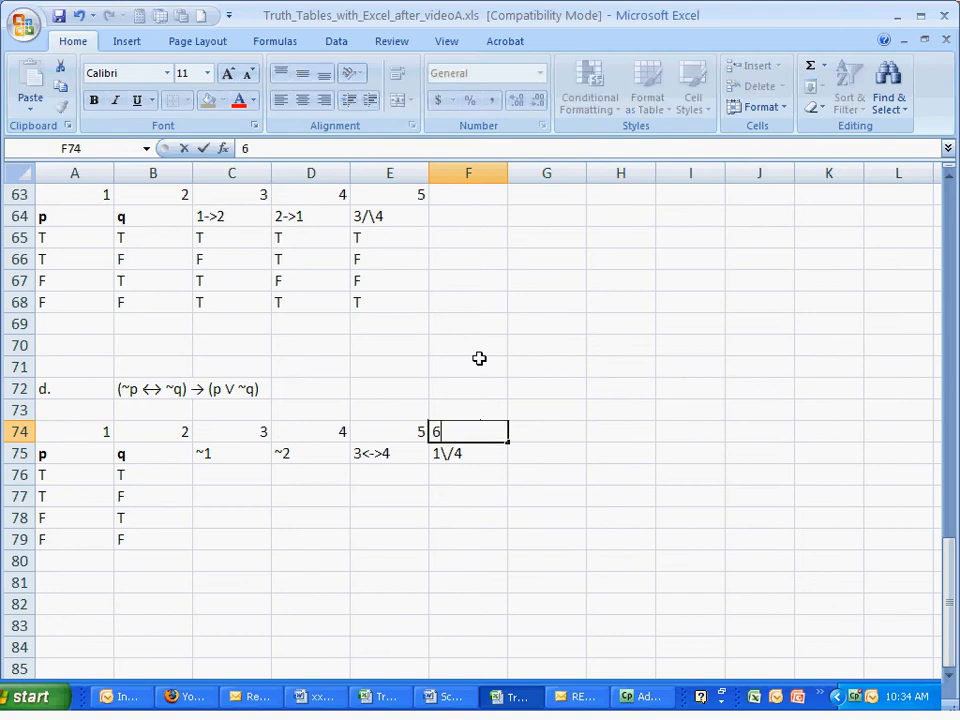
pyautogui.press('Return')
# Enter the heading 5->6 in G75 with column number 7 in G74.
pyautogui.press('Right')
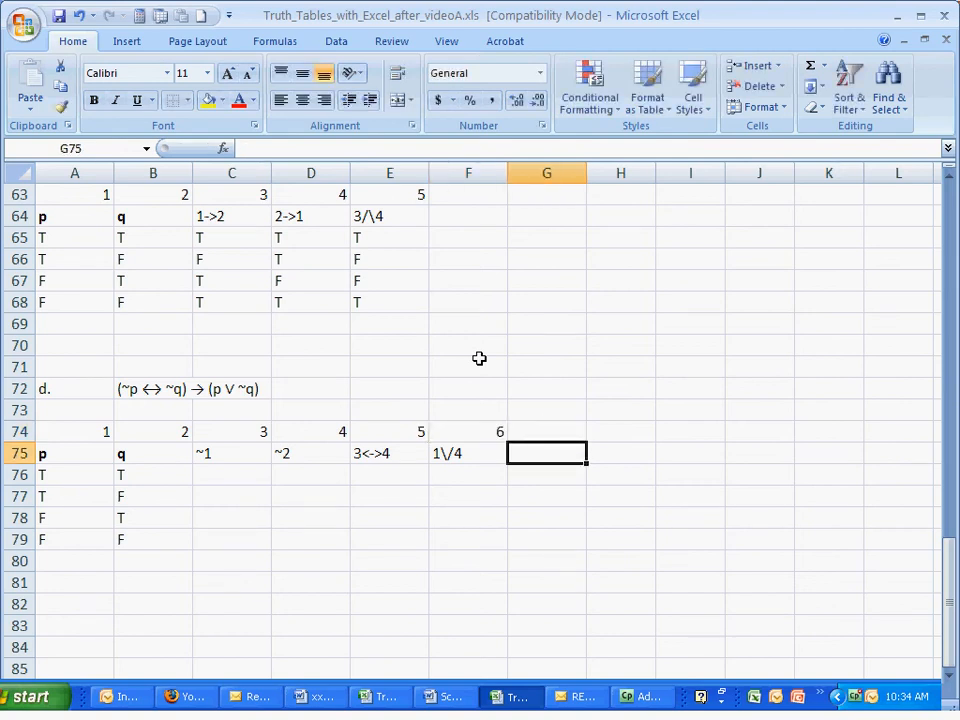
pyautogui.write('5-')
pyautogui.press('Up')
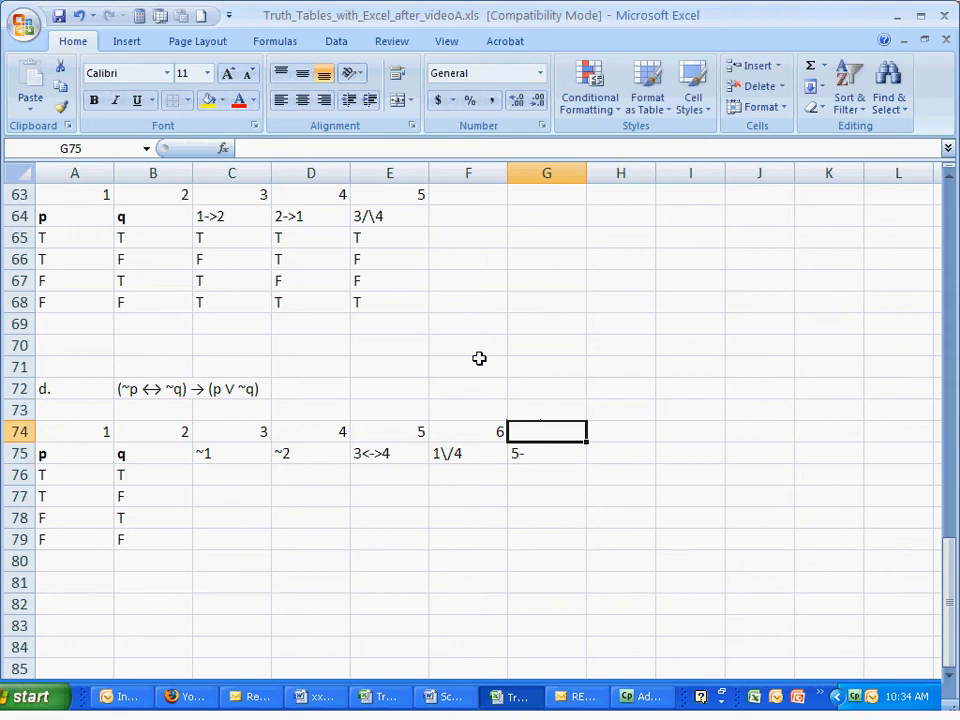
pyautogui.press('Down')
pyautogui.write('5')
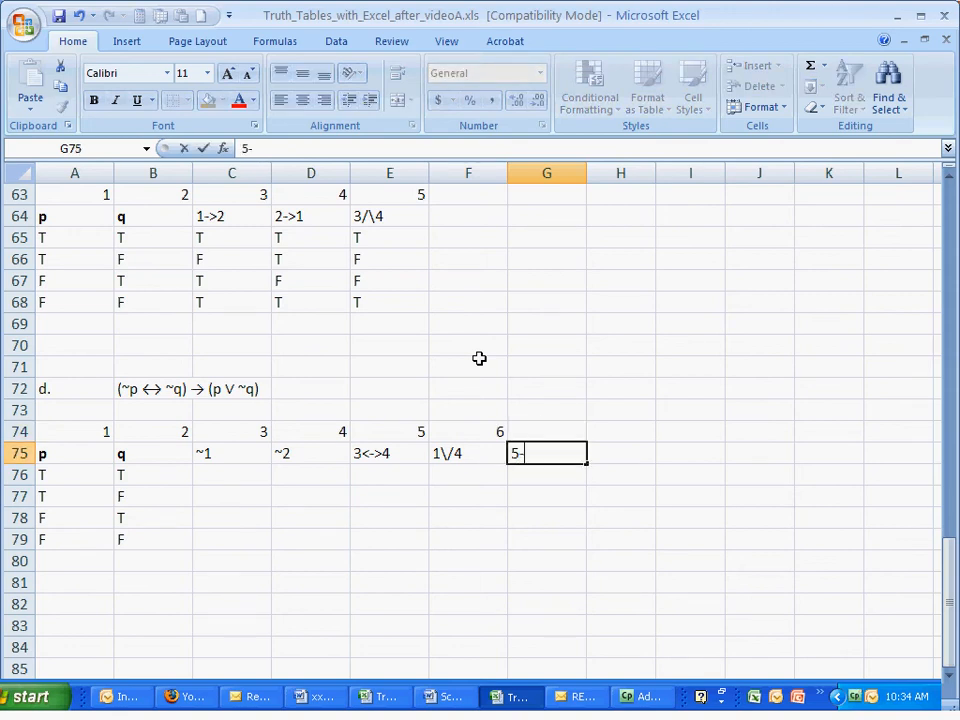
pyautogui.write('->6')
pyautogui.press('Up')
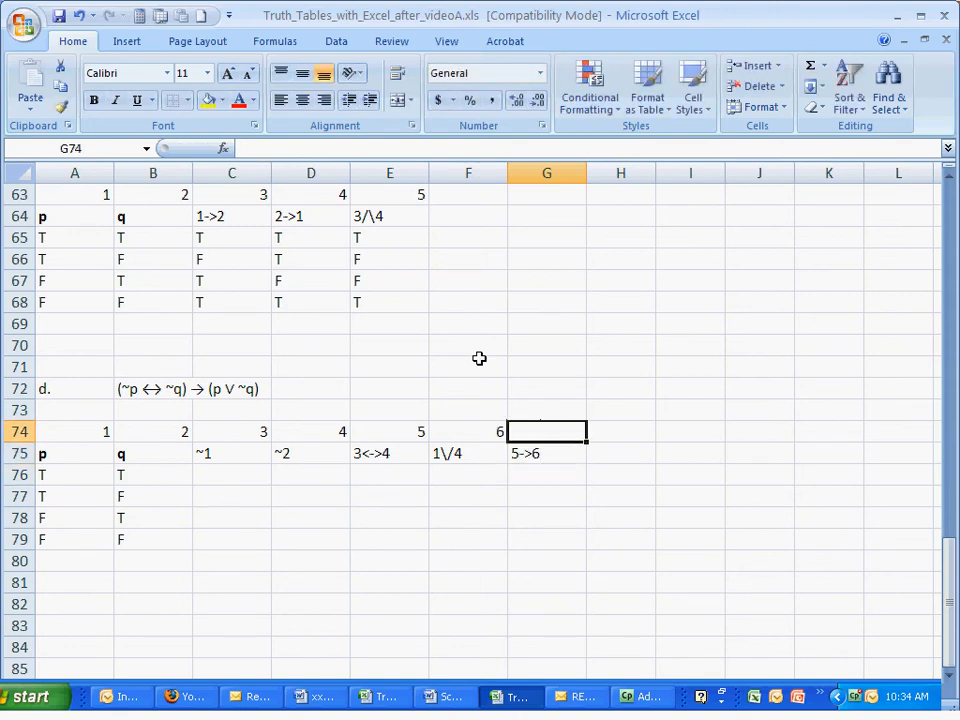
pyautogui.write('7')
# Copy the ~p formula from C2 in the reference table into C76 under the ~1 heading.
pyautogui.press('Down')
pyautogui.press('Down')
pyautogui.press('Left')
pyautogui.press('Left')
pyautogui.press('Left')
pyautogui.press('Left')
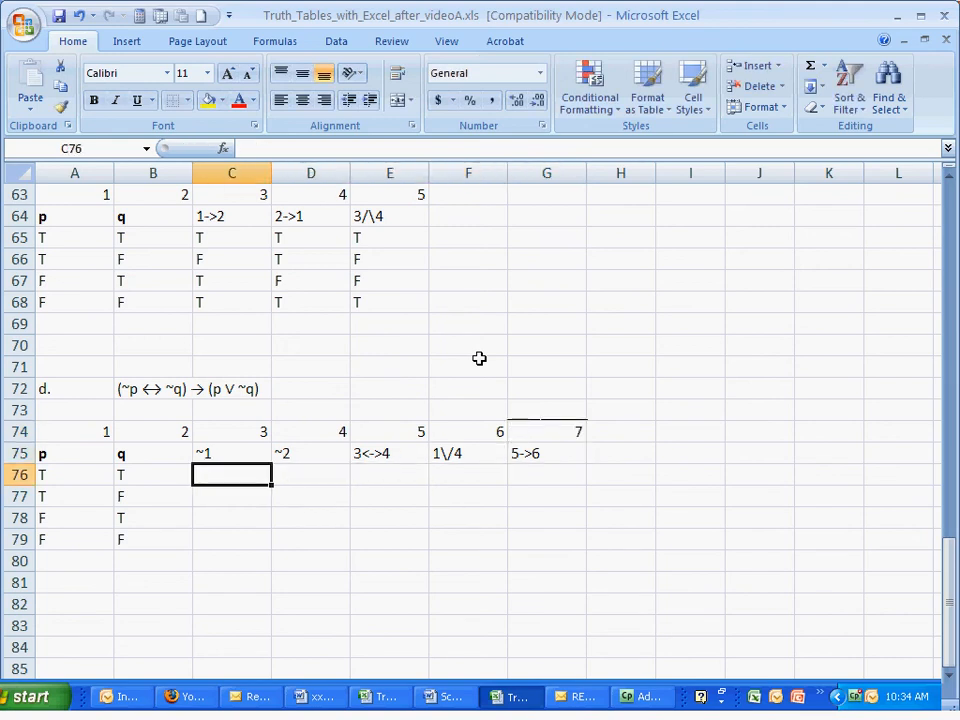
pyautogui.scroll(13, 656, 366)
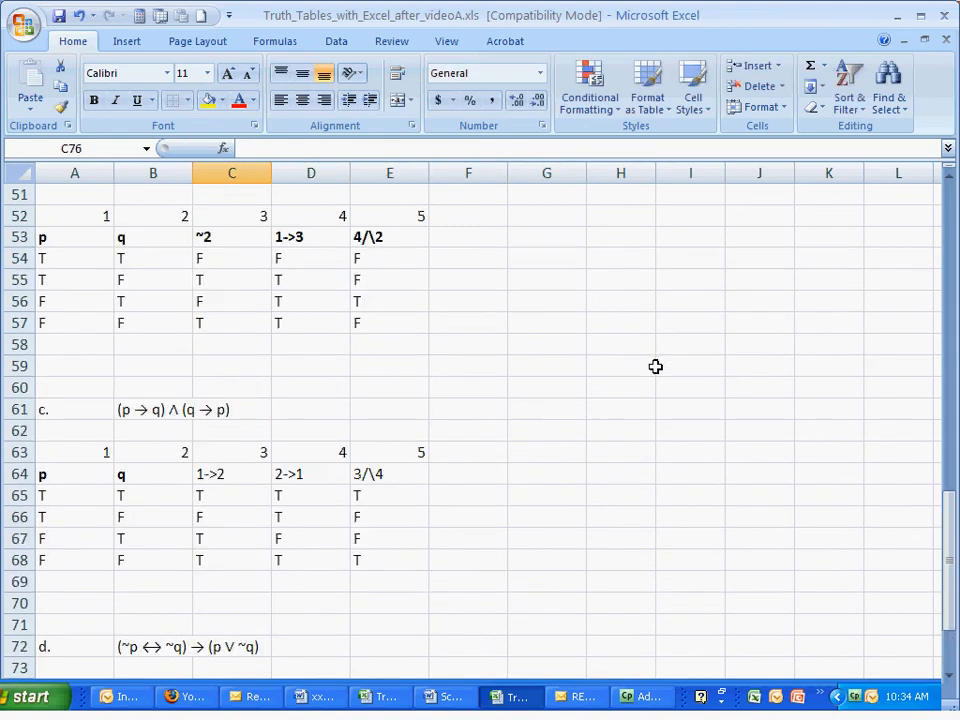
pyautogui.scroll(8, 650, 360)
pyautogui.click(208, 210)
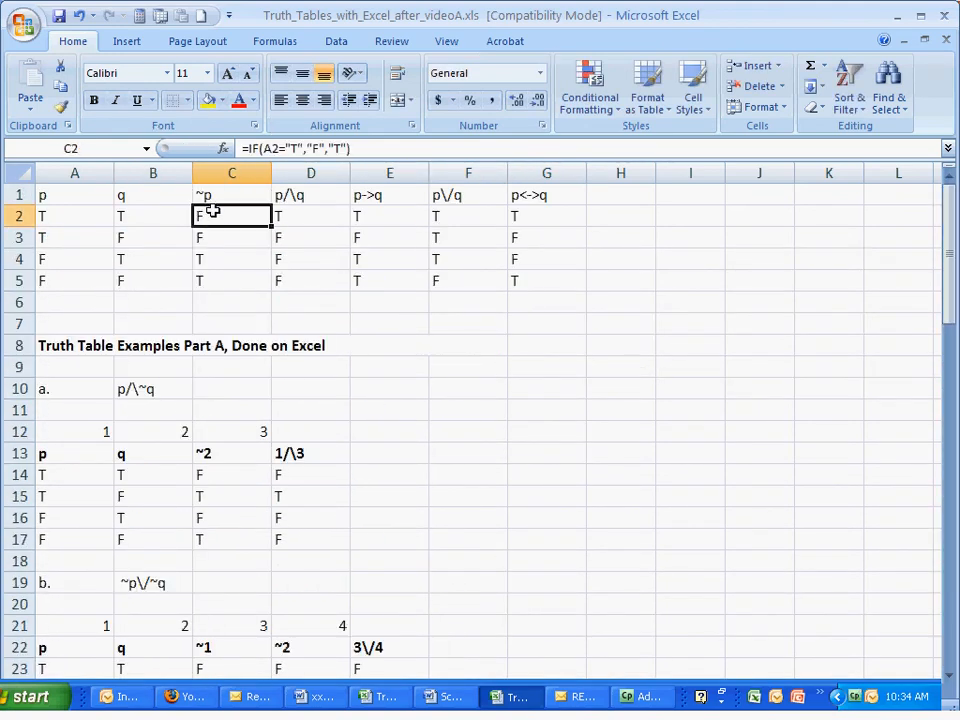
pyautogui.scroll(-20, 350, 310)
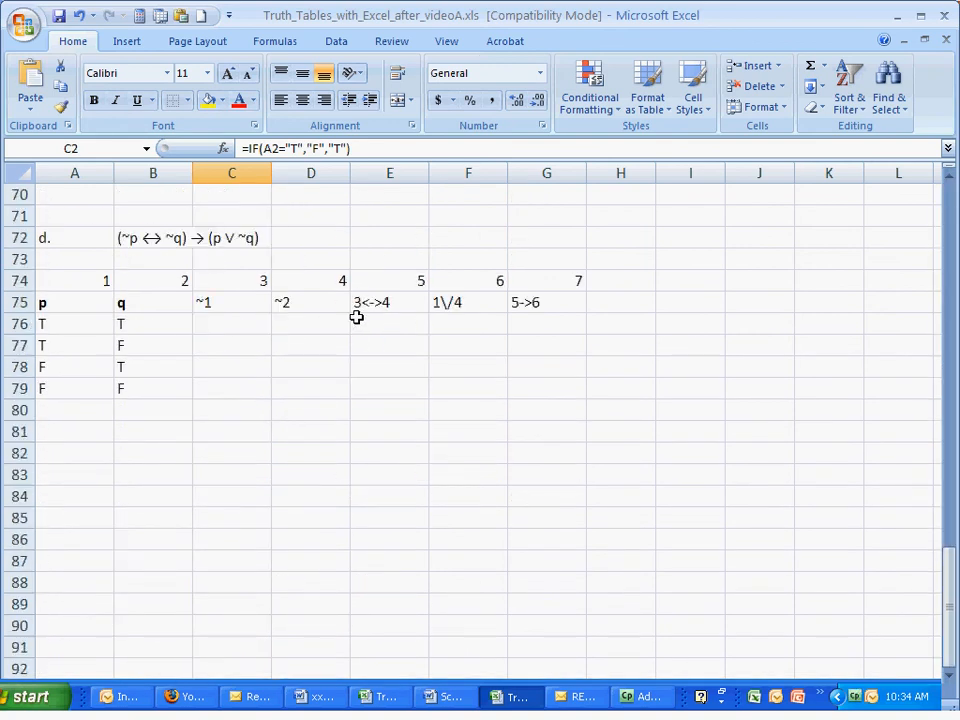
pyautogui.click(241, 316)
pyautogui.write('=IF(A76="T","F","T")')
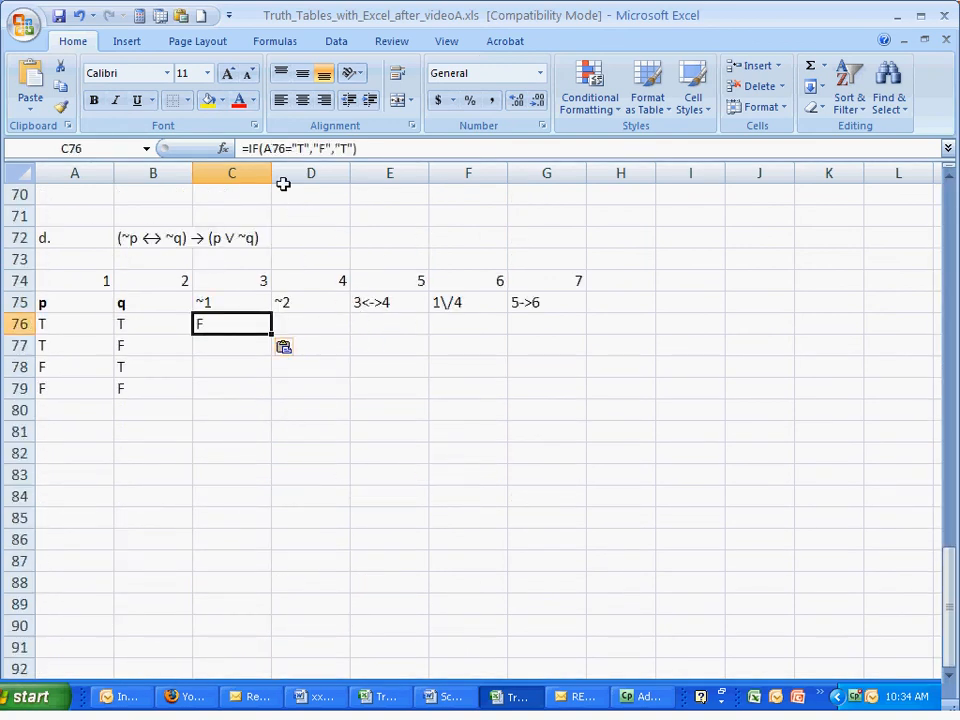
# Copy the ~1 formula from C76 down to C77:C79.
pyautogui.hotkey('ctrl', 'c')
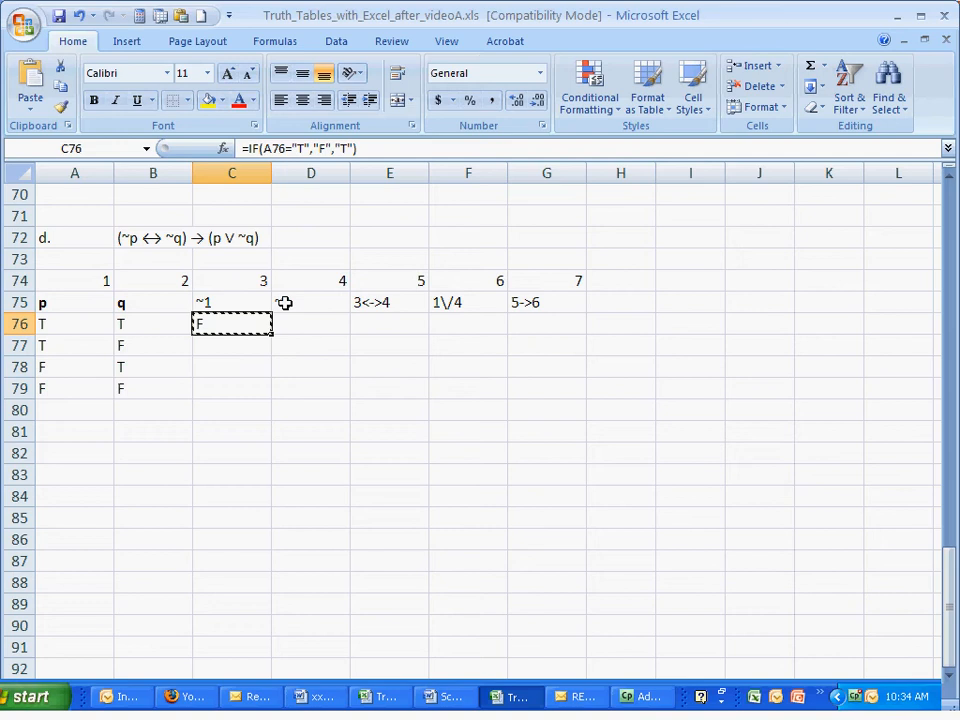
pyautogui.moveTo(231, 345); pyautogui.dragTo(231, 388)
pyautogui.hotkey('ctrl', 'v')
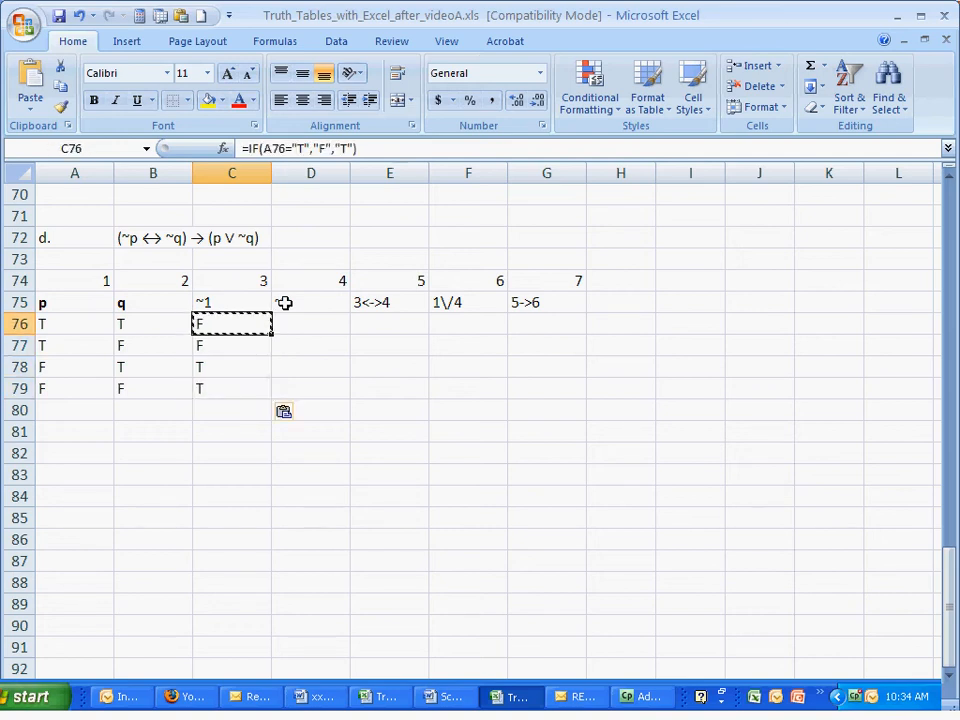
# Copy the negation formula from C76 across into D76 under the ~2 heading.
pyautogui.press('Right')
pyautogui.hotkey('ctrl', 'v')
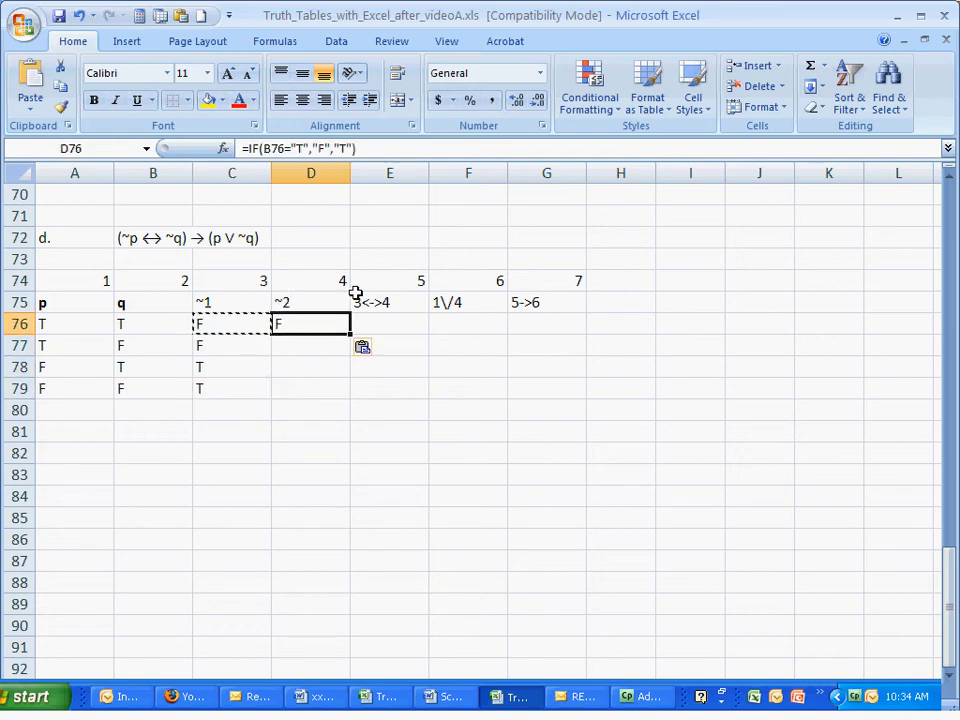
pyautogui.press('Escape')
pyautogui.press('Left')
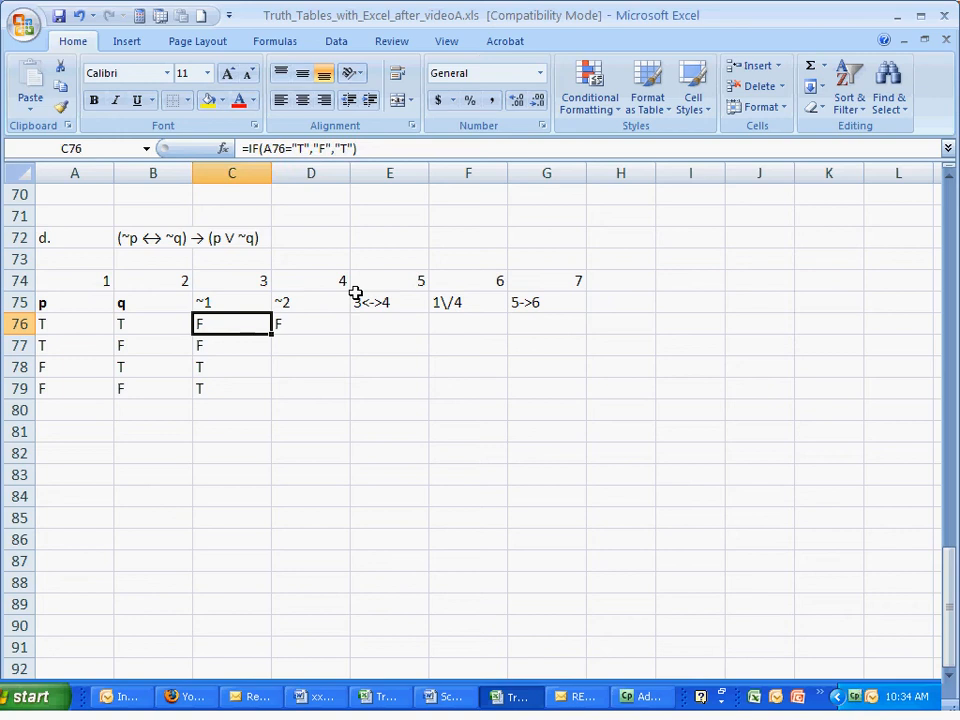
# Copy the ~2 formula from D76 down to D77:D79.
pyautogui.press('Right')
pyautogui.hotkey('ctrl', 'c')
pyautogui.press('Down')
pyautogui.hotkey('shift', 'Down')
pyautogui.hotkey('shift', 'Down')
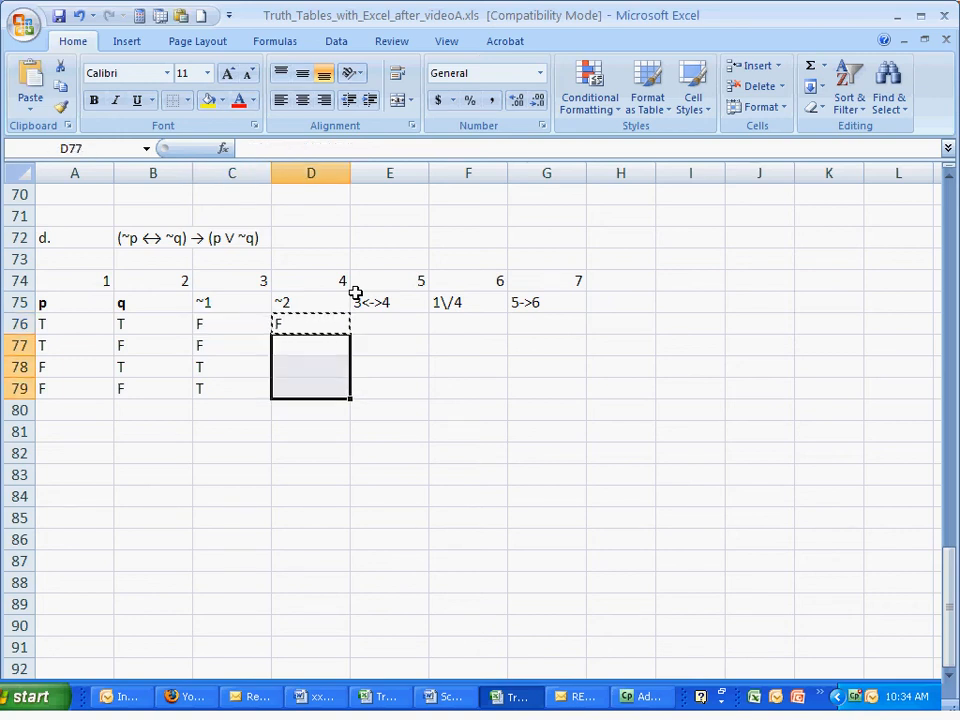
pyautogui.hotkey('ctrl', 'v')
pyautogui.press('Up')
pyautogui.press('Escape')
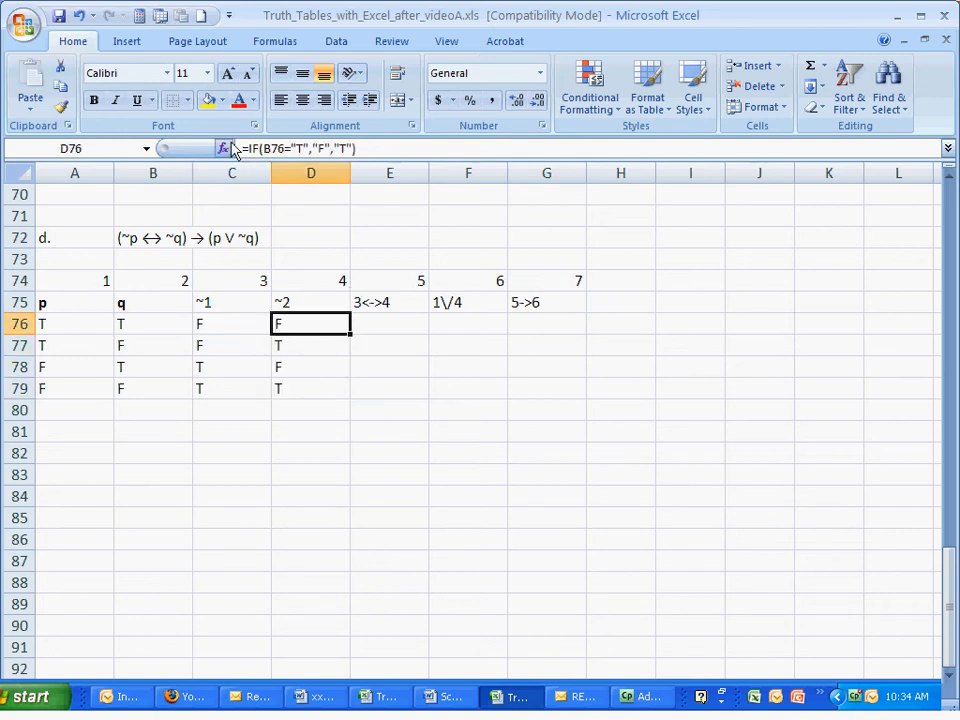
# Copy the p<->q formula from G2 in the reference table into E76 under the 3<->4 heading.
pyautogui.click(389, 326)
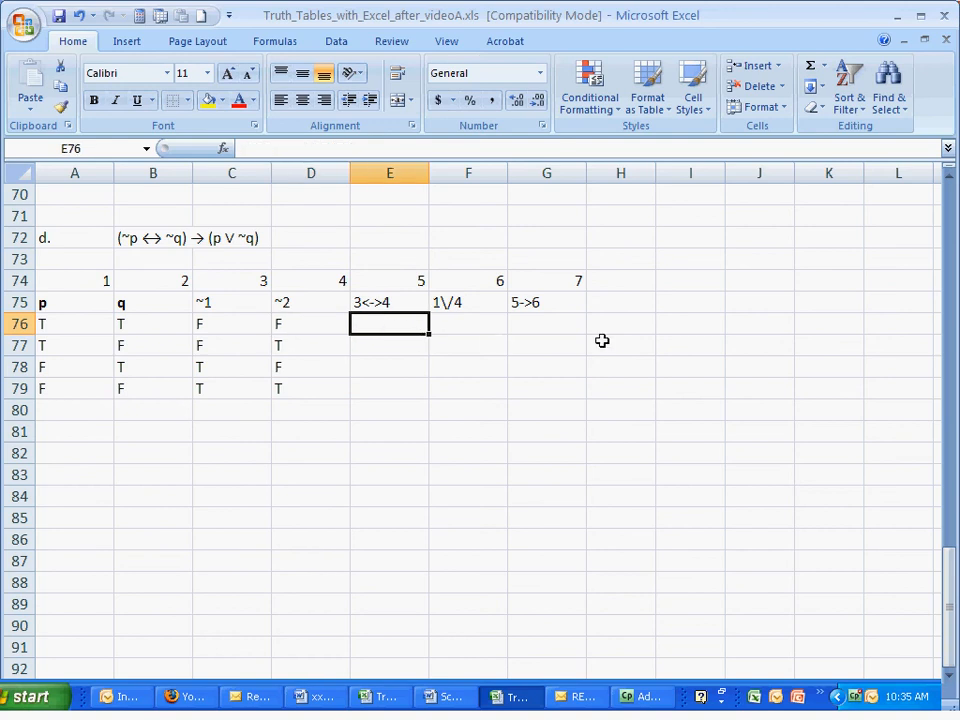
pyautogui.scroll(10, 602, 341)
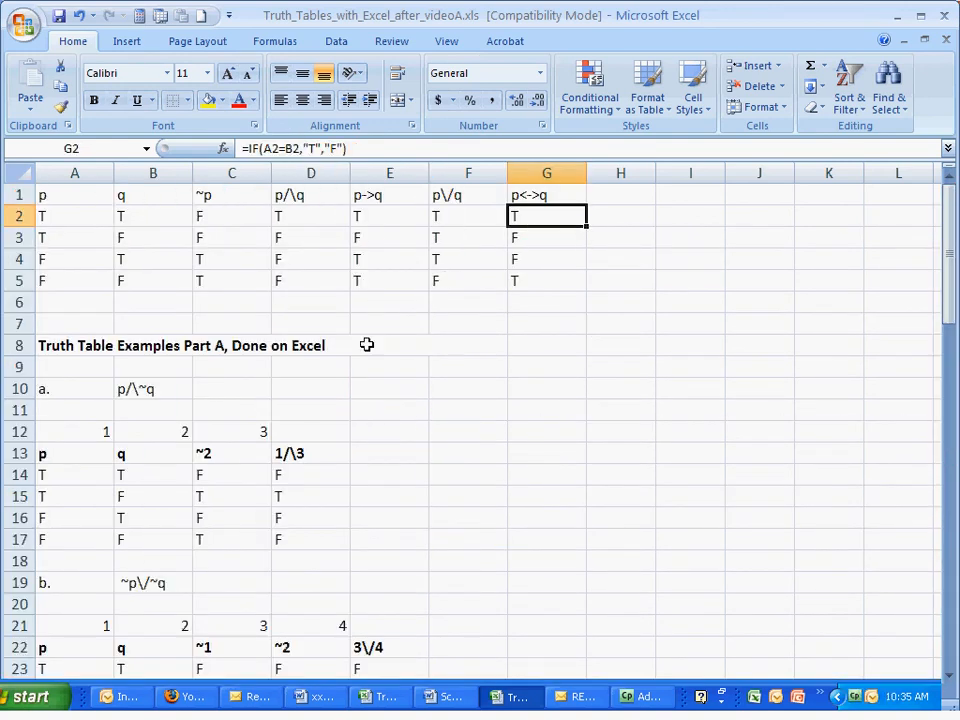
pyautogui.scroll(-20, 368, 342)
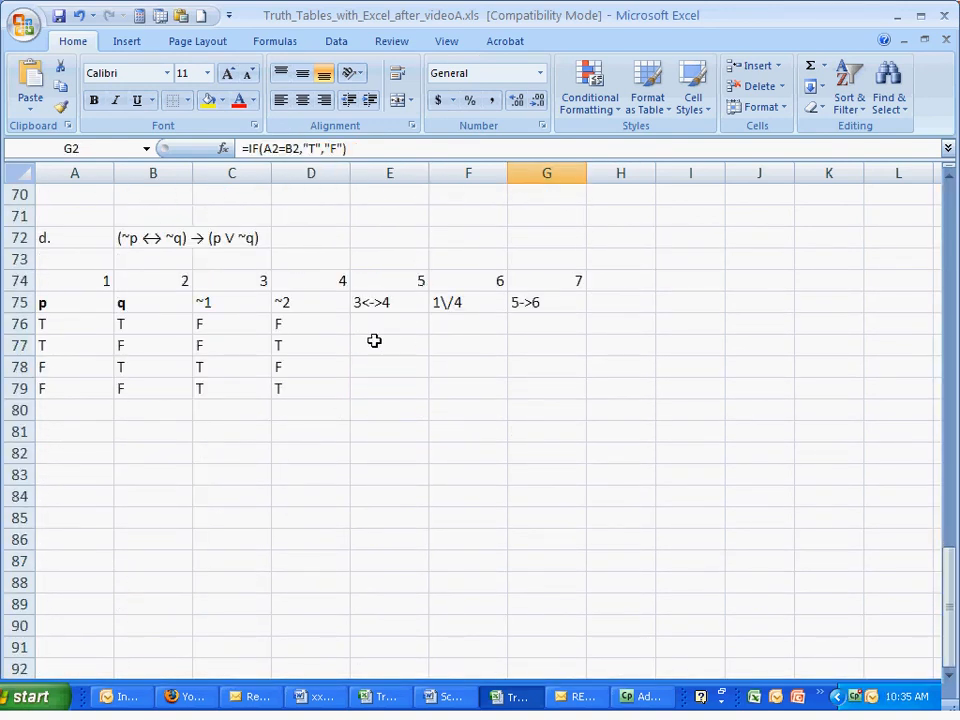
pyautogui.click(384, 323)
pyautogui.hotkey('ctrl', 'v')
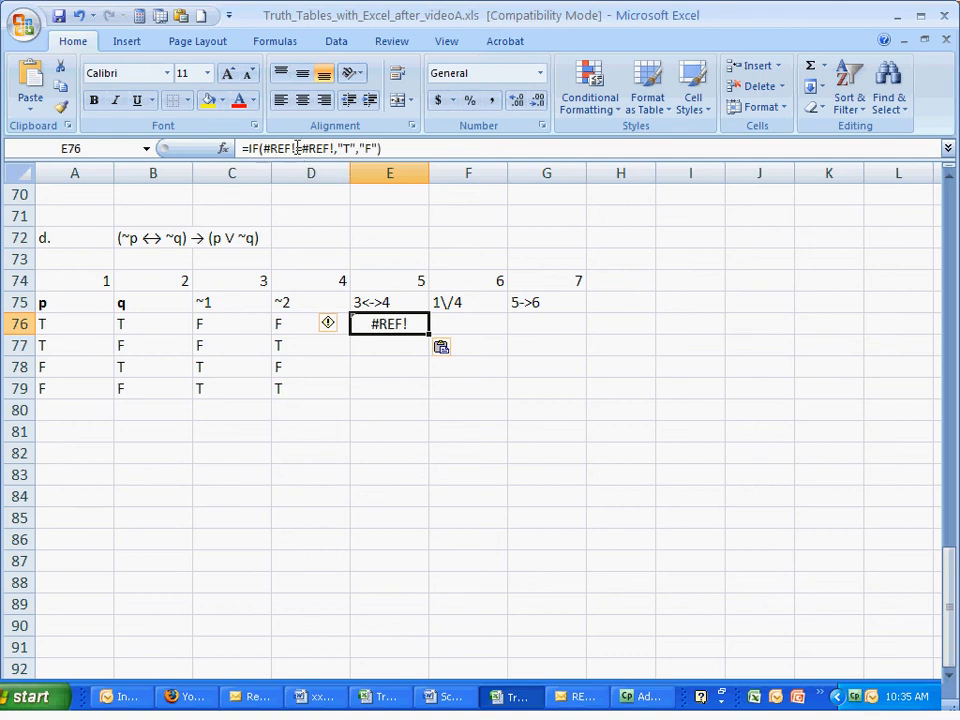
# Change the two references of the biconditional formula in E76 to C76 and D76.
pyautogui.moveTo(297, 148); pyautogui.dragTo(262, 148)
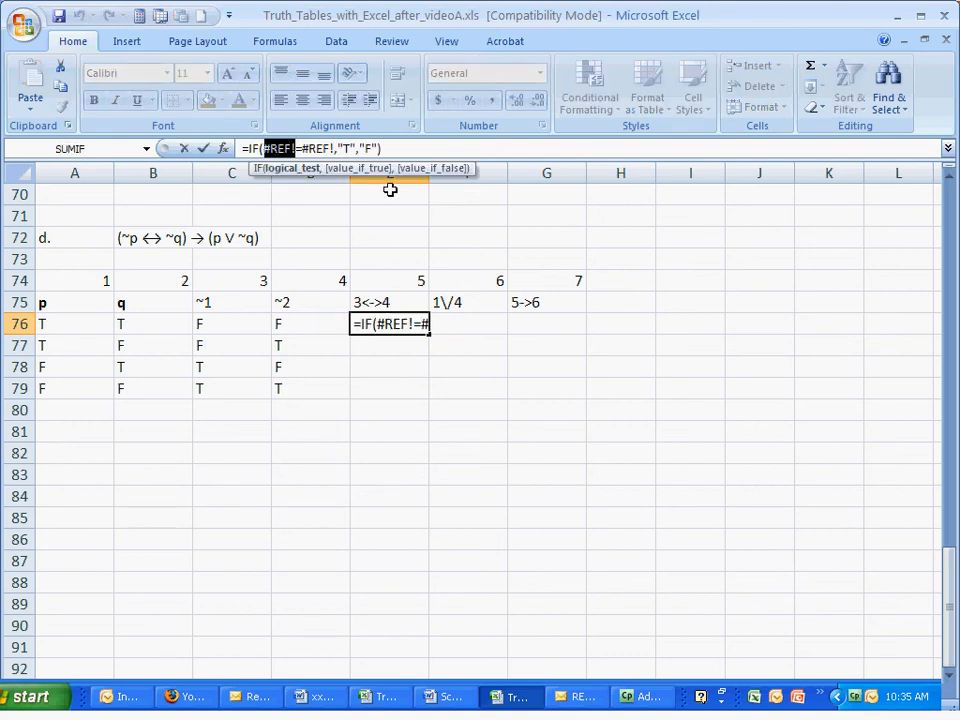
pyautogui.write('c76')
pyautogui.hotkey('shift', 'Right')
pyautogui.hotkey('shift', 'Right')
pyautogui.hotkey('shift', 'Right')
pyautogui.hotkey('shift', 'Right')
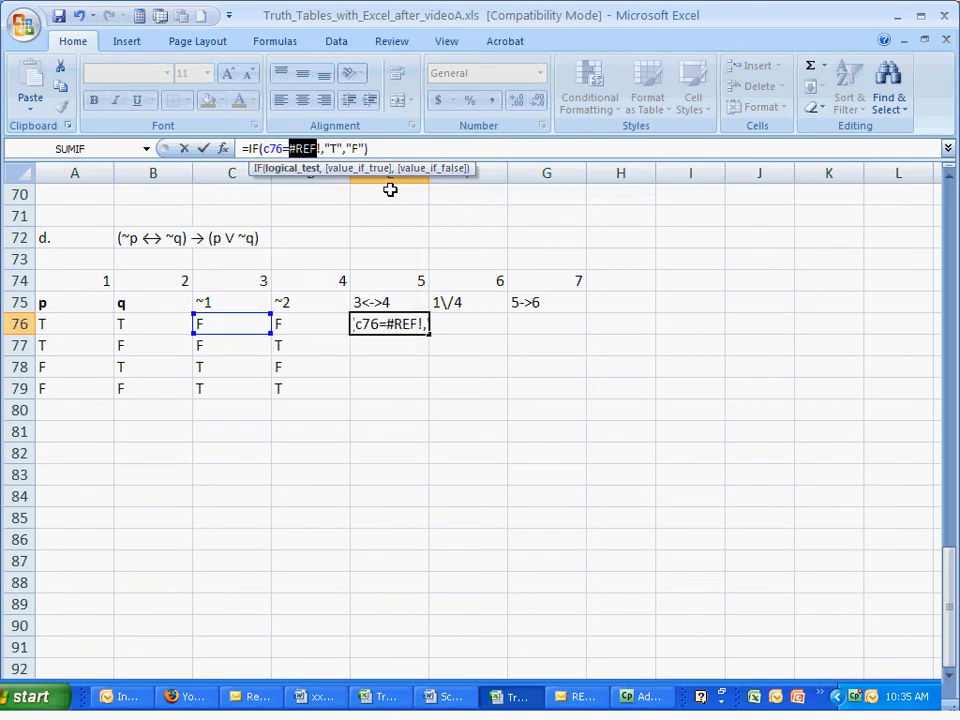
pyautogui.write('d76')
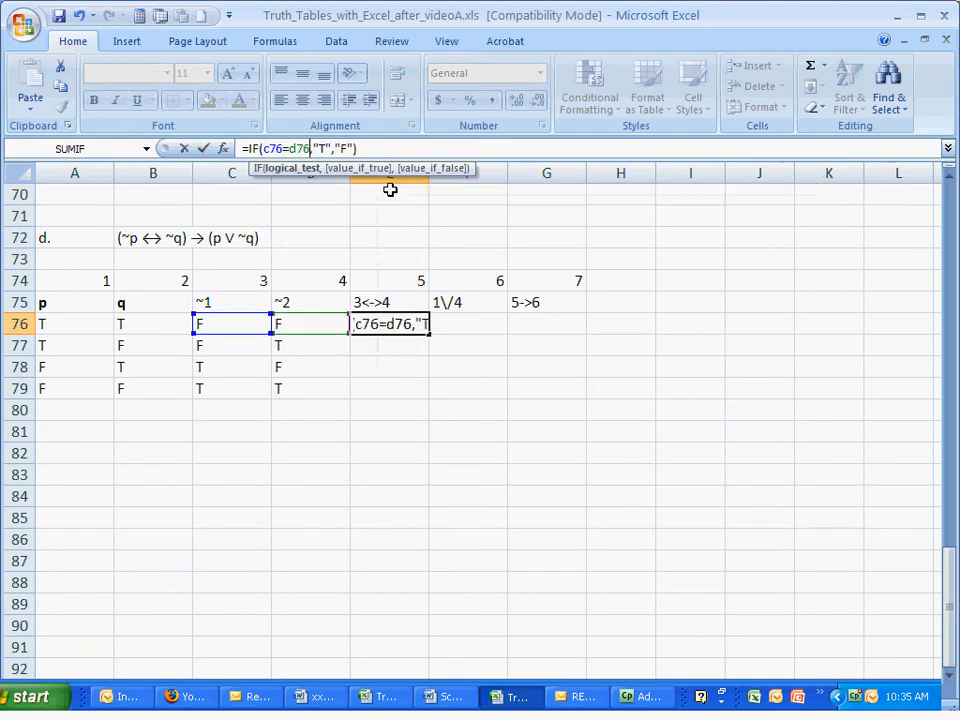
pyautogui.press('Return')
# Copy the 3<->4 formula from E76 down to E77:E79.
pyautogui.press('Up')
pyautogui.hotkey('ctrl', 'c')
pyautogui.press('Down')
pyautogui.hotkey('shift', 'Down')
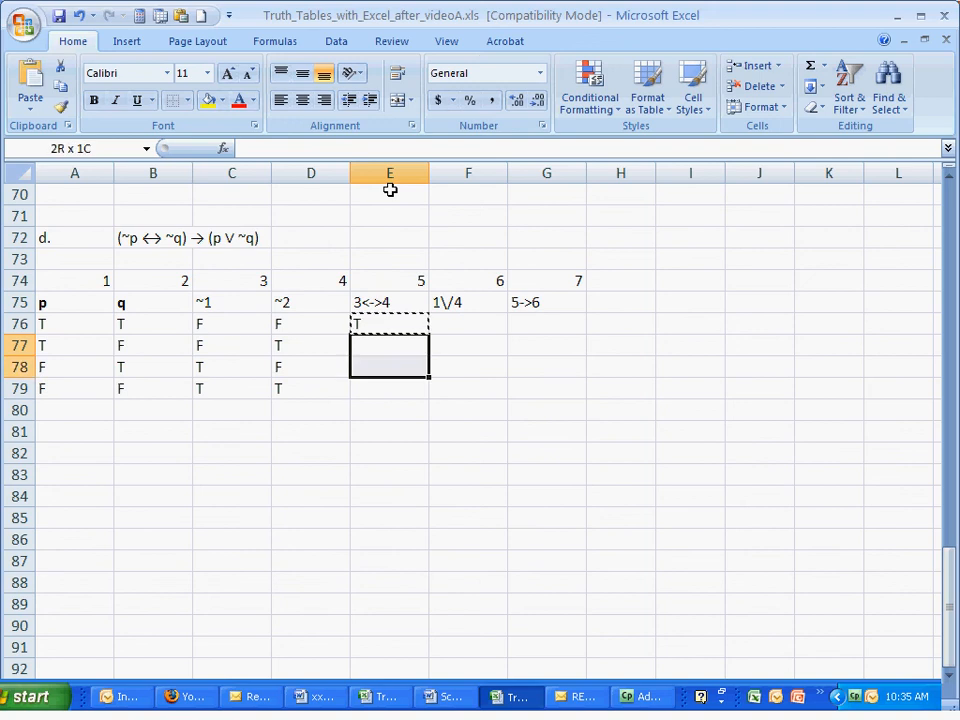
pyautogui.hotkey('shift', 'Down')
pyautogui.hotkey('ctrl', 'v')
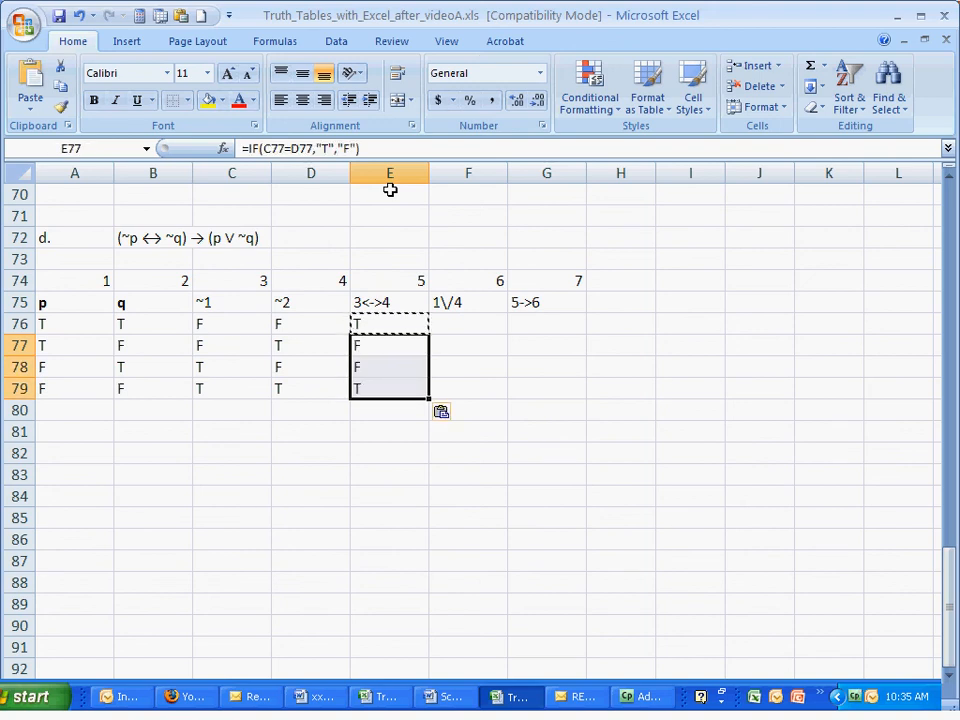
pyautogui.press('Escape')
# Copy the p\/q formula from F2 in the reference table into F76 under the 1\/4 heading.
pyautogui.press('Up')
pyautogui.press('Right')
pyautogui.scroll(20, 641, 293)
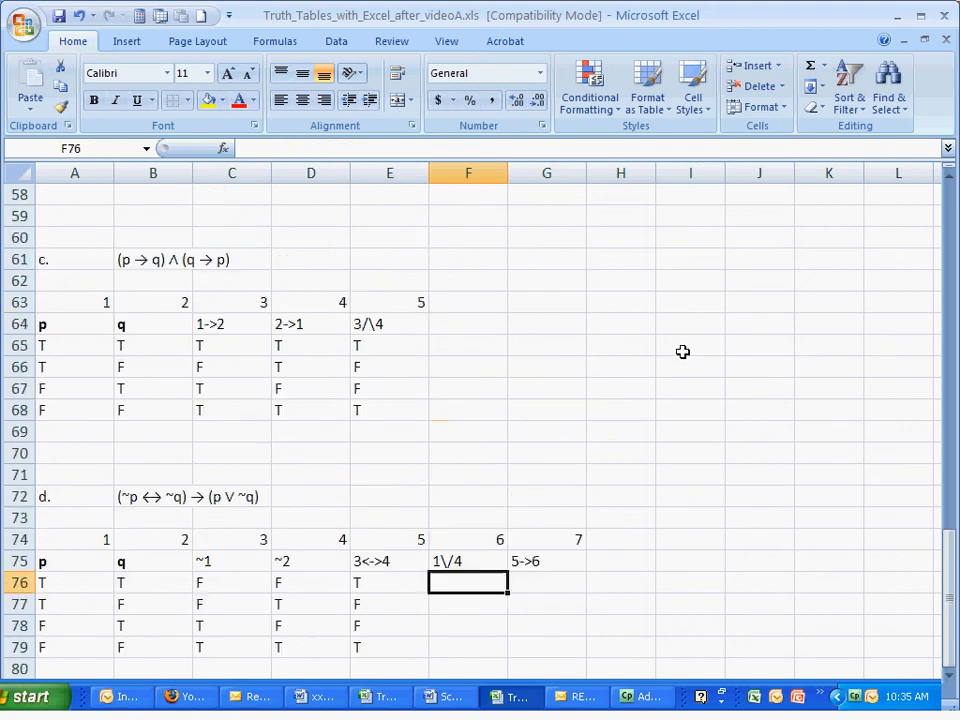
pyautogui.click(488, 213)
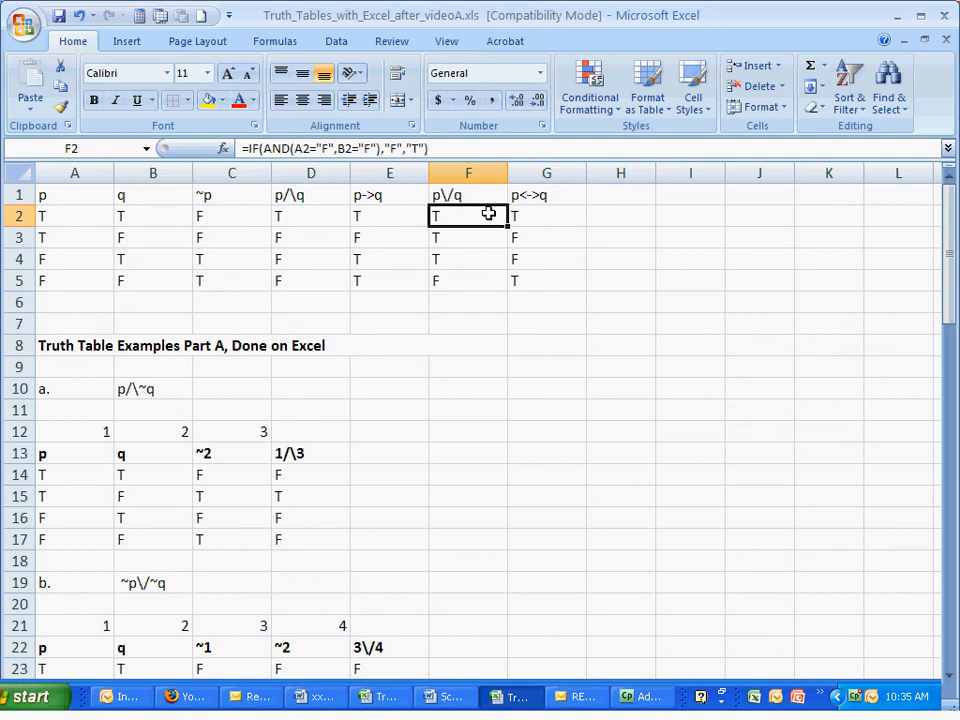
pyautogui.scroll(-20, 470, 230)
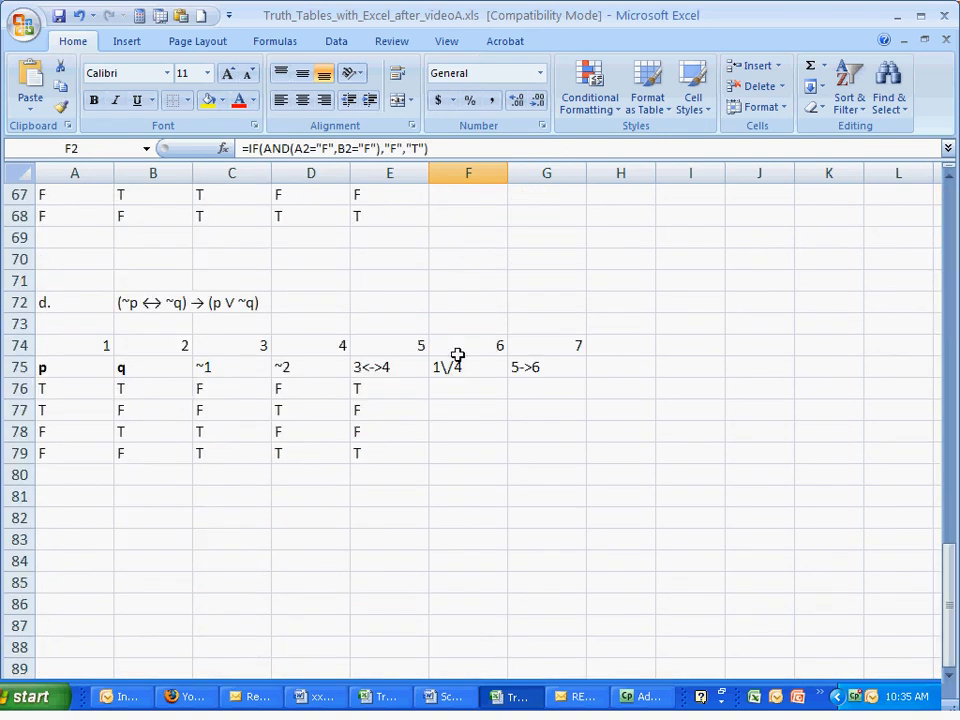
pyautogui.click(455, 384)
pyautogui.hotkey('ctrl', 'v')
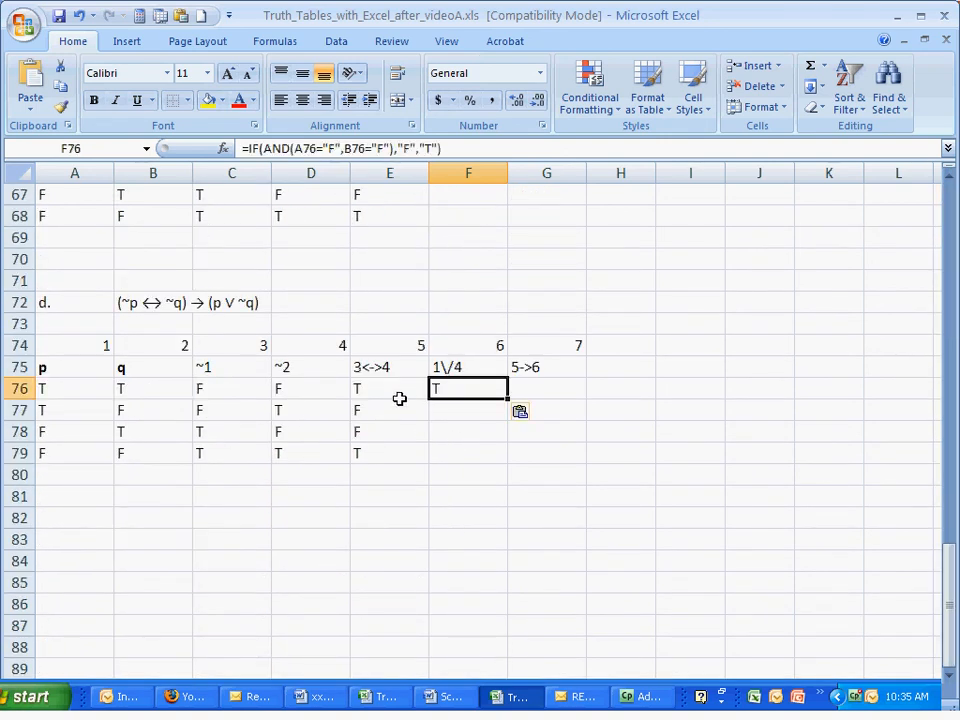
# Change the second reference of the disjunction formula in F76 to D76 and copy the formula down to F77:F79.
pyautogui.click(345, 147)
pyautogui.press('Return')
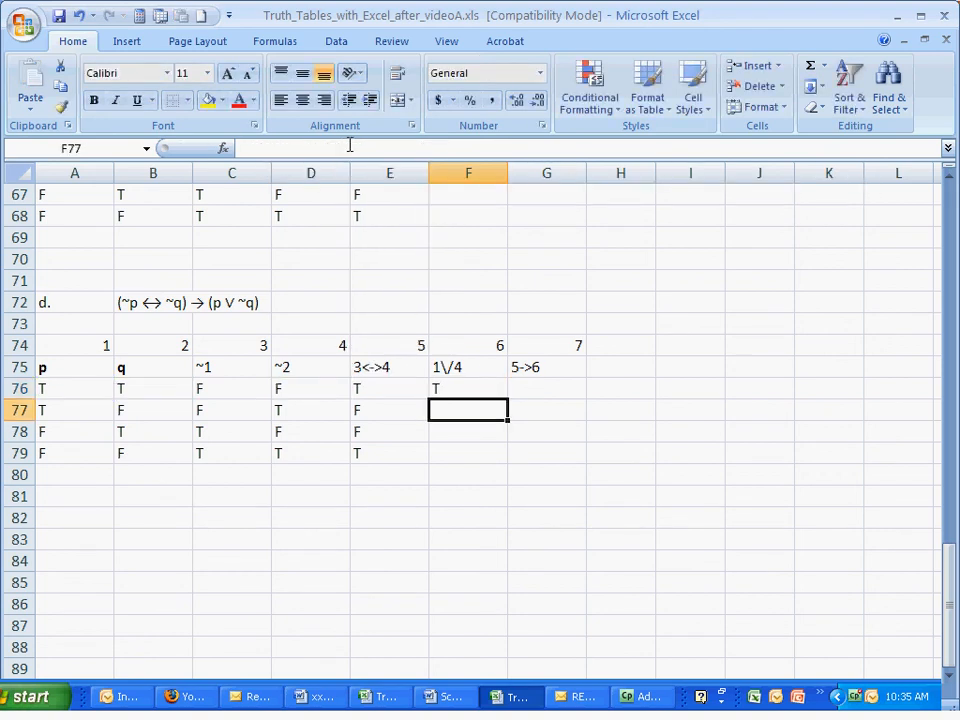
pyautogui.press('Up')
pyautogui.hotkey('ctrl', 'c')
pyautogui.press('Down')
pyautogui.hotkey('shift', 'Down')
pyautogui.hotkey('shift', 'Down')
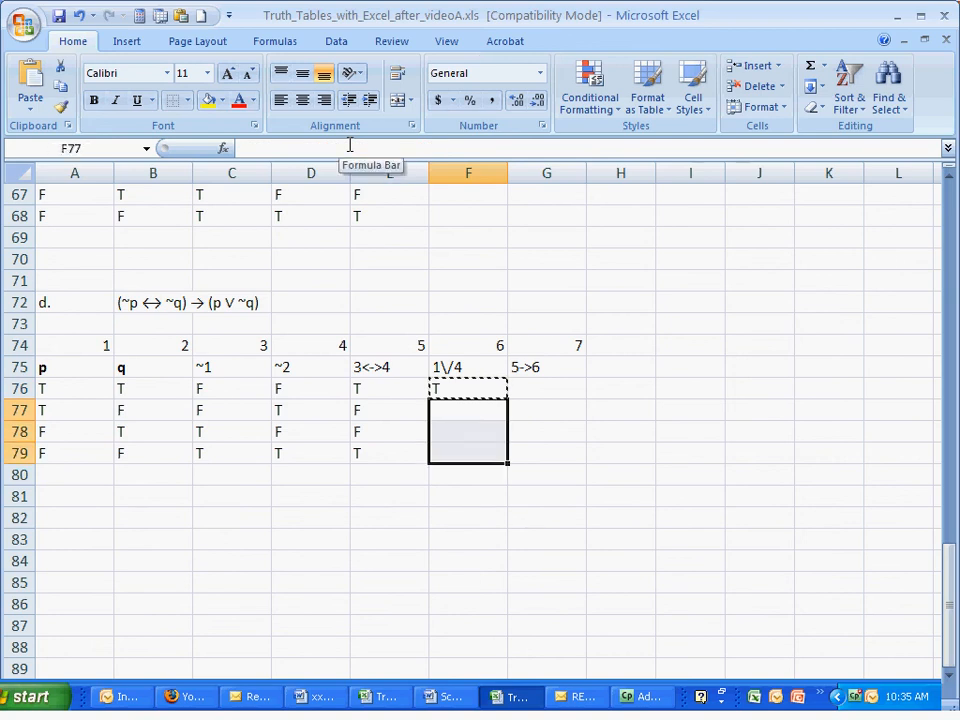
pyautogui.hotkey('ctrl', 'v')
pyautogui.press('Escape')
# Copy the p->q formula from E2 in the reference table into G76 under the 5->6 heading.
pyautogui.press('Right')
pyautogui.press('Up')
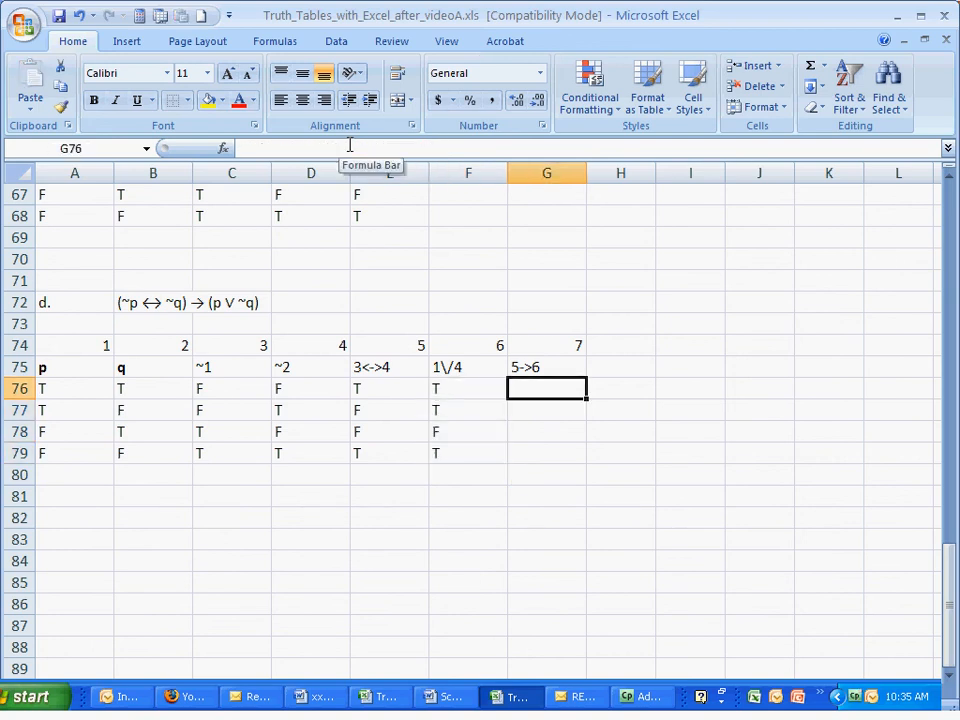
pyautogui.scroll(6, 573, 333)
pyautogui.scroll(16, 573, 333)
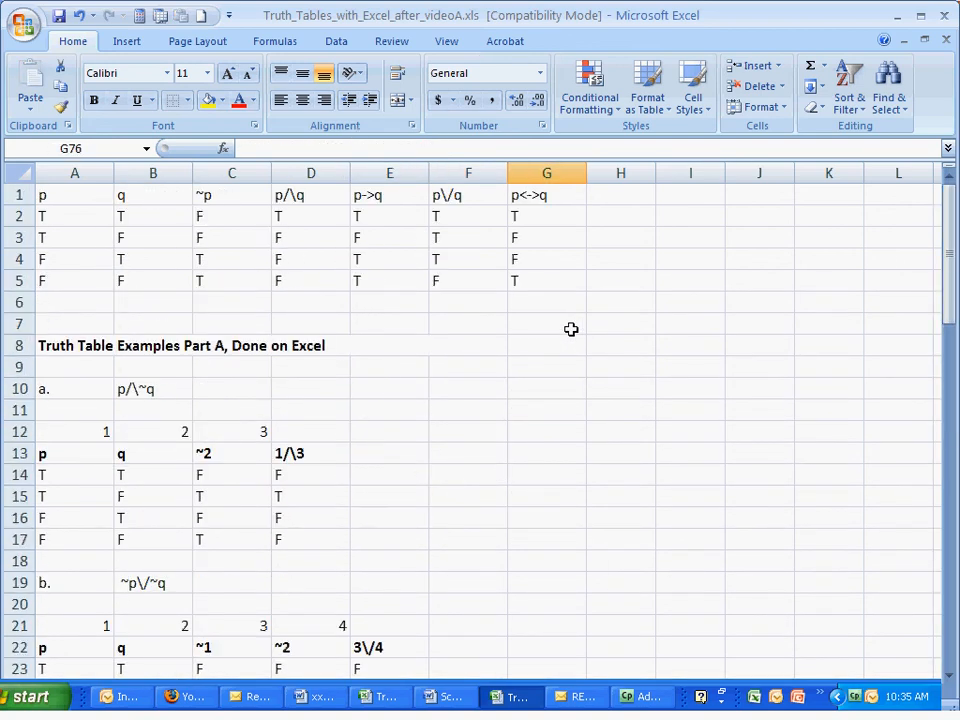
pyautogui.click(385, 222)
pyautogui.hotkey('ctrl', 'c')
pyautogui.scroll(-20, 430, 370)
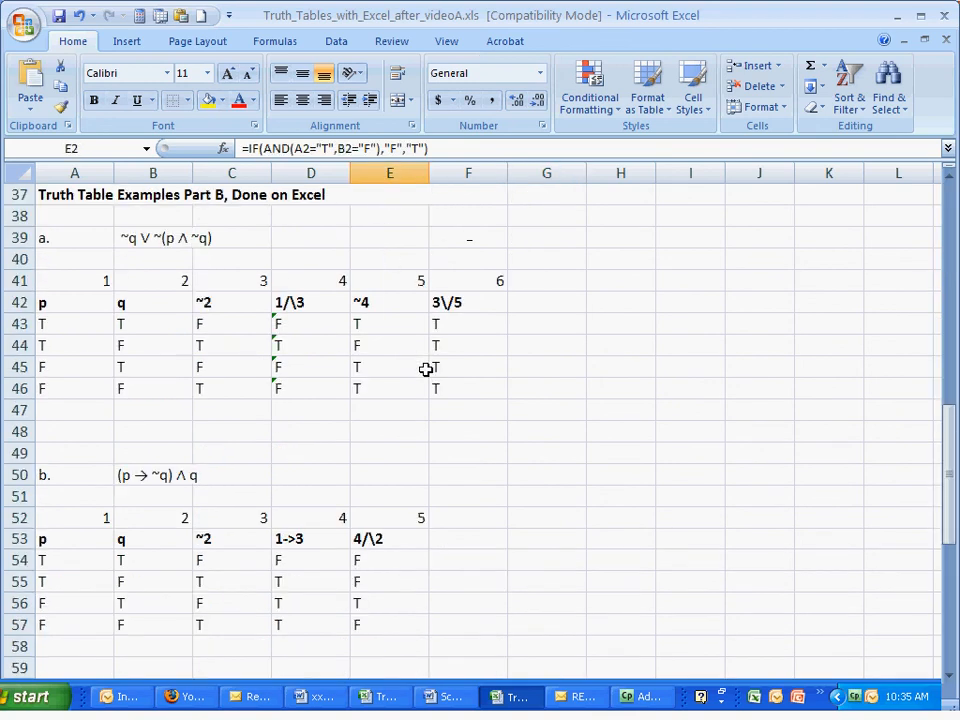
pyautogui.click(553, 388)
pyautogui.hotkey('ctrl', 'v')
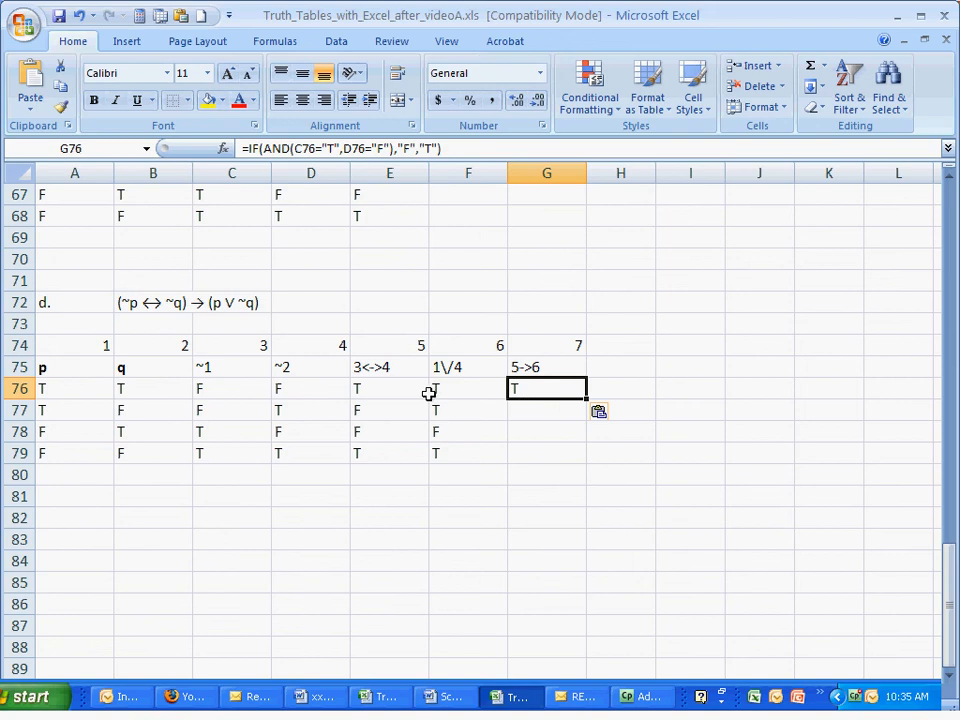
# Change the two references of the conditional formula in G76 to E76 and F76.
pyautogui.click(297, 148)
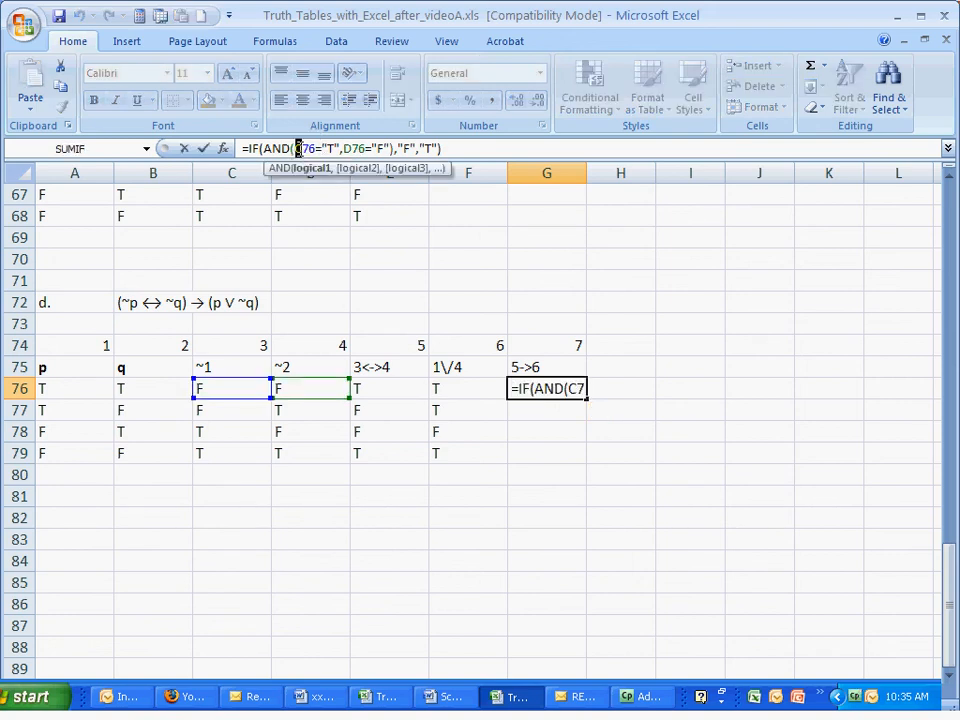
pyautogui.write('e')
pyautogui.press('Right')
pyautogui.press('Right')
pyautogui.press('Right')
pyautogui.press('Right')
pyautogui.press('Right')
pyautogui.press('Right')
pyautogui.press('Right')
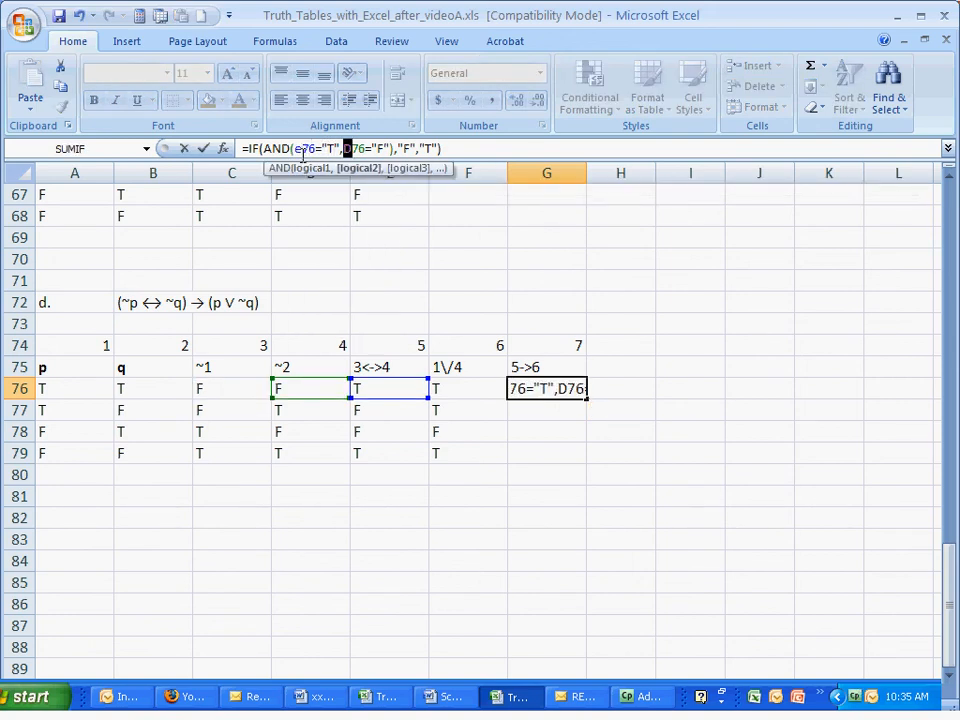
pyautogui.write('f')
pyautogui.hotkey('ctrl', 'Return')
# Copy the 5->6 formula from G76 down to G77:G79.
pyautogui.hotkey('ctrl', 'c')
pyautogui.press('Down')
pyautogui.hotkey('shift', 'Down')
pyautogui.hotkey('shift', 'Down')
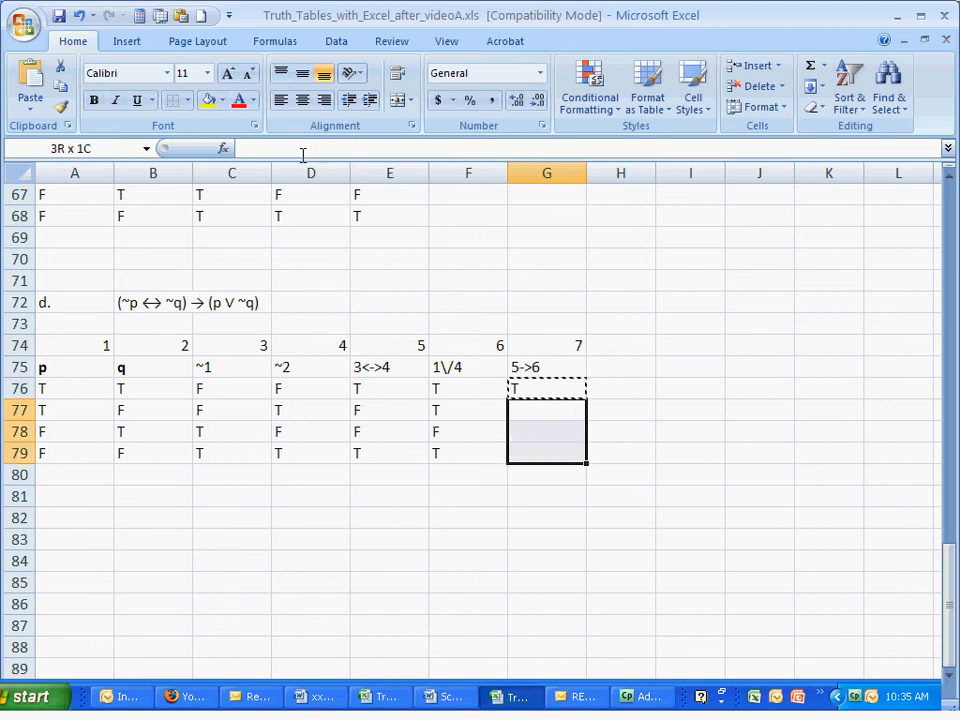
pyautogui.hotkey('ctrl', 'v')
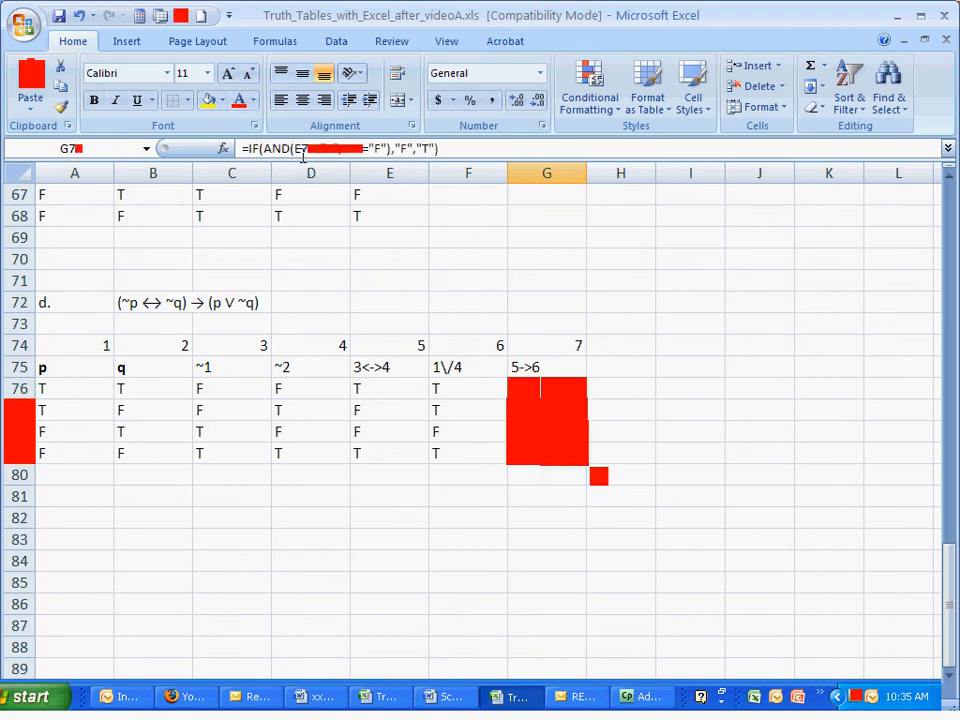
pyautogui.press('Up')
pyautogui.press('Down')
pyautogui.press('Down')
pyautogui.press('Down')
pyautogui.press('Down')
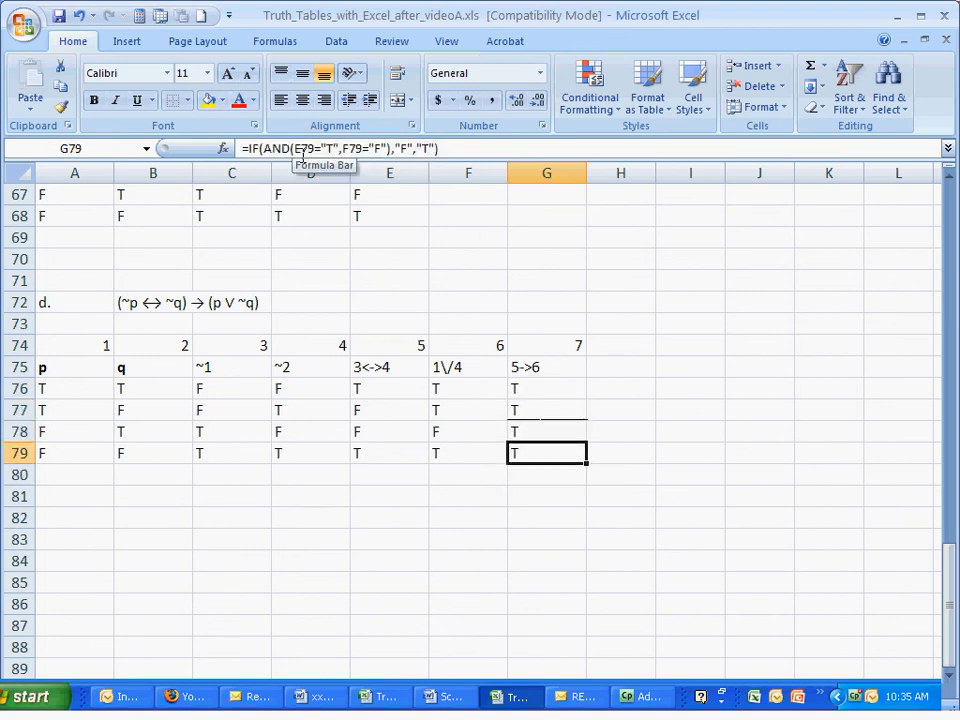